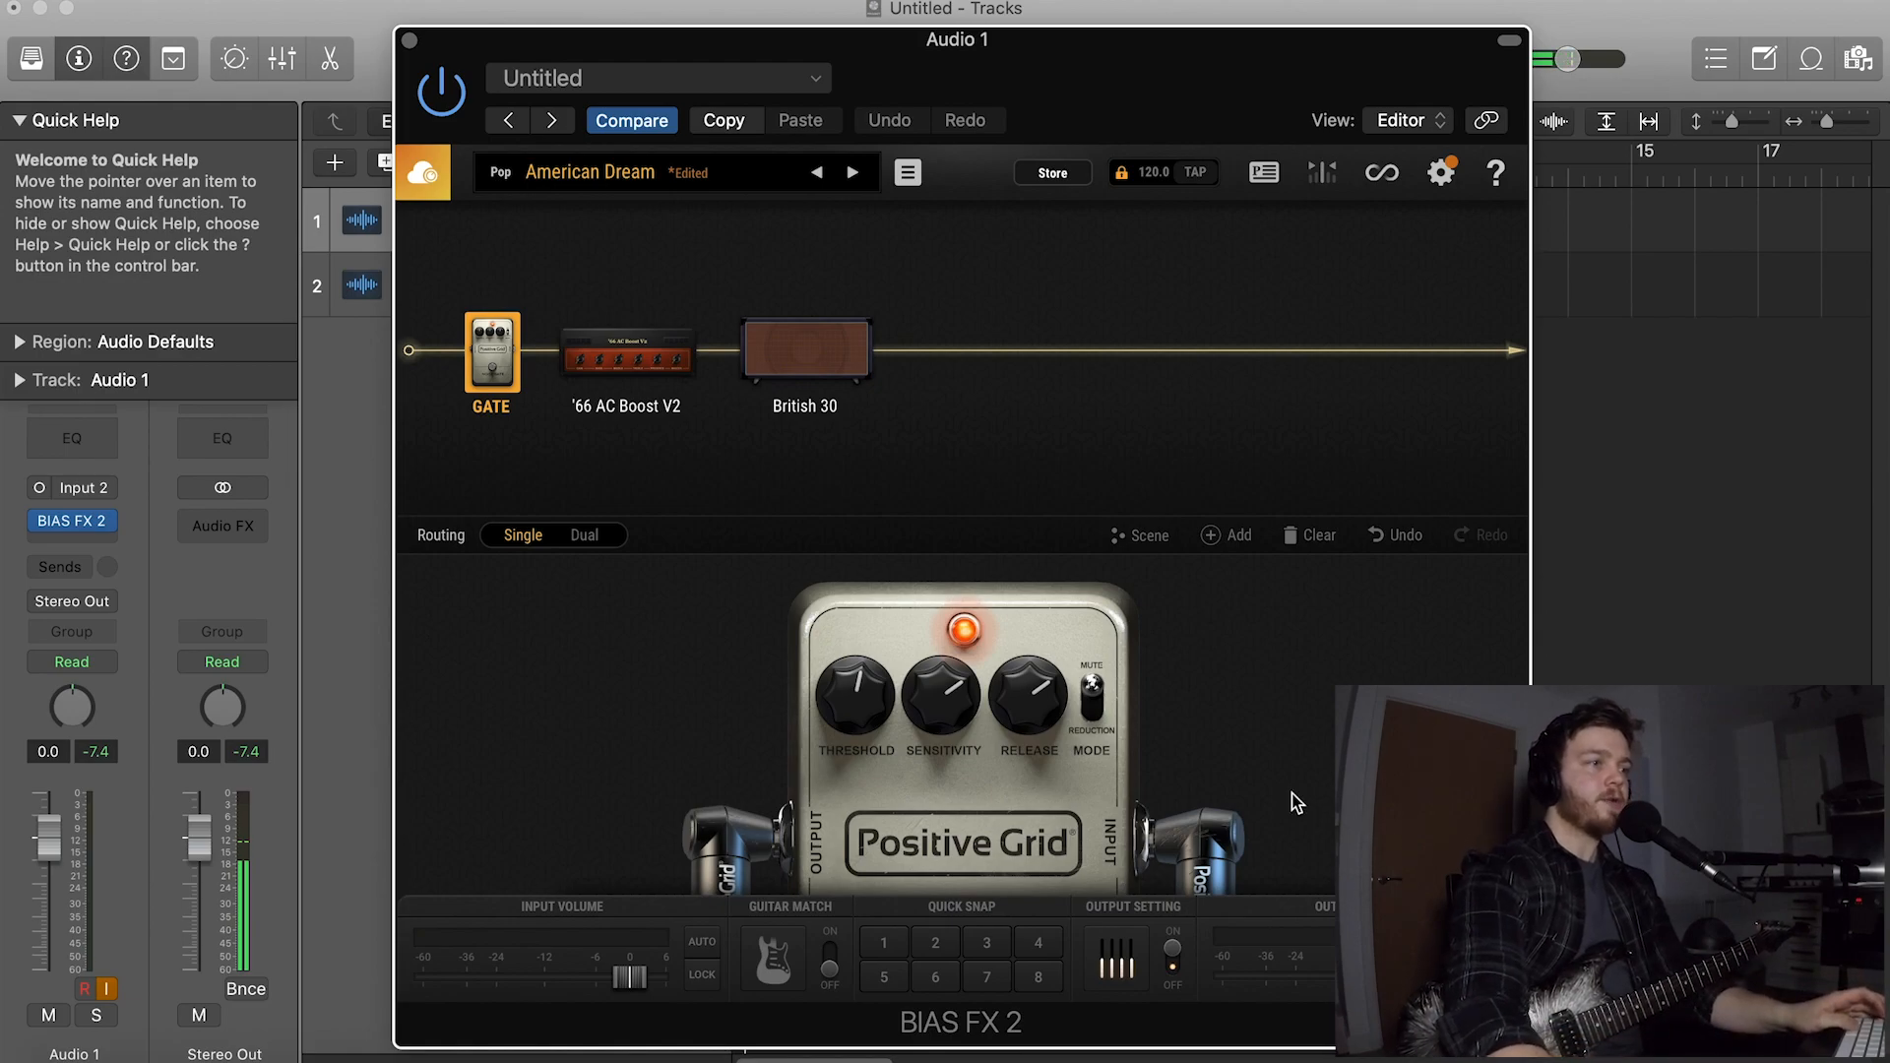
Switch to Spotify and play a few seconds of "Silvera" from Gojira's album Magma as the reference tone
key("super+Tab")
left_click(928, 549)
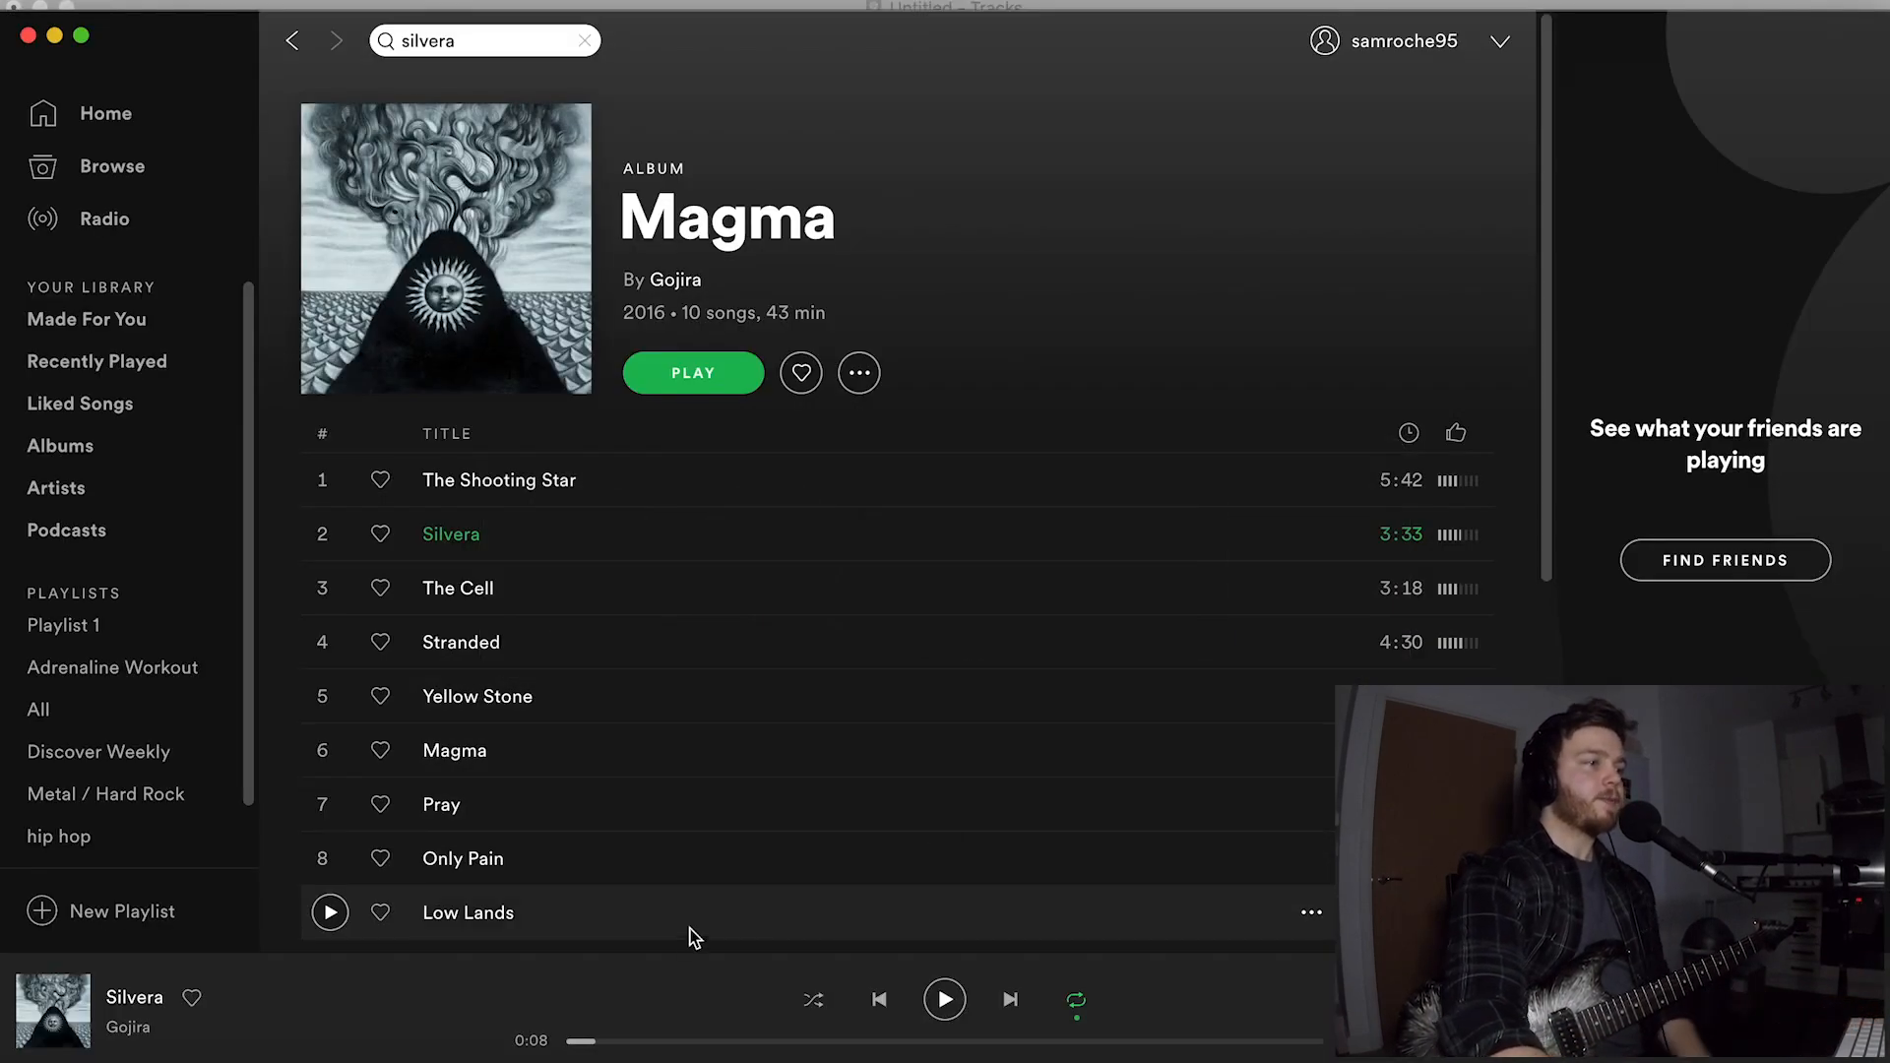
key("space")
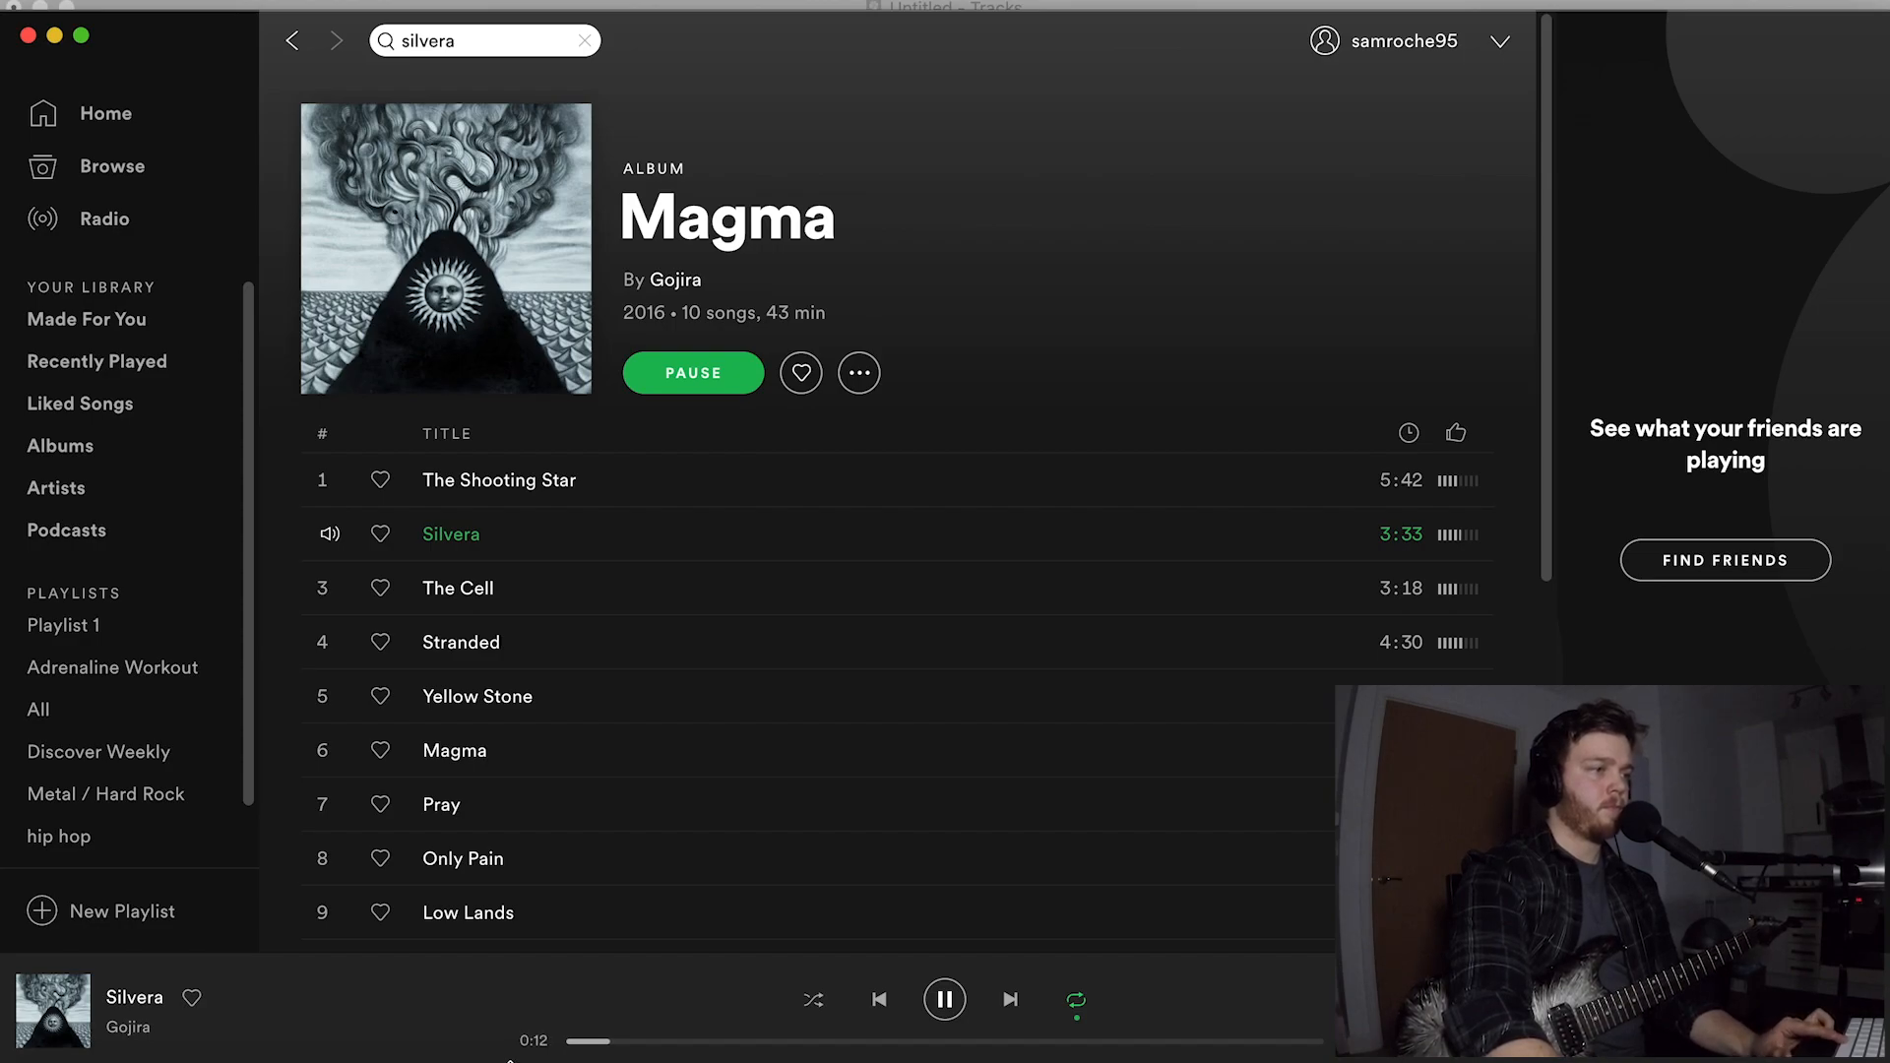
key("space")
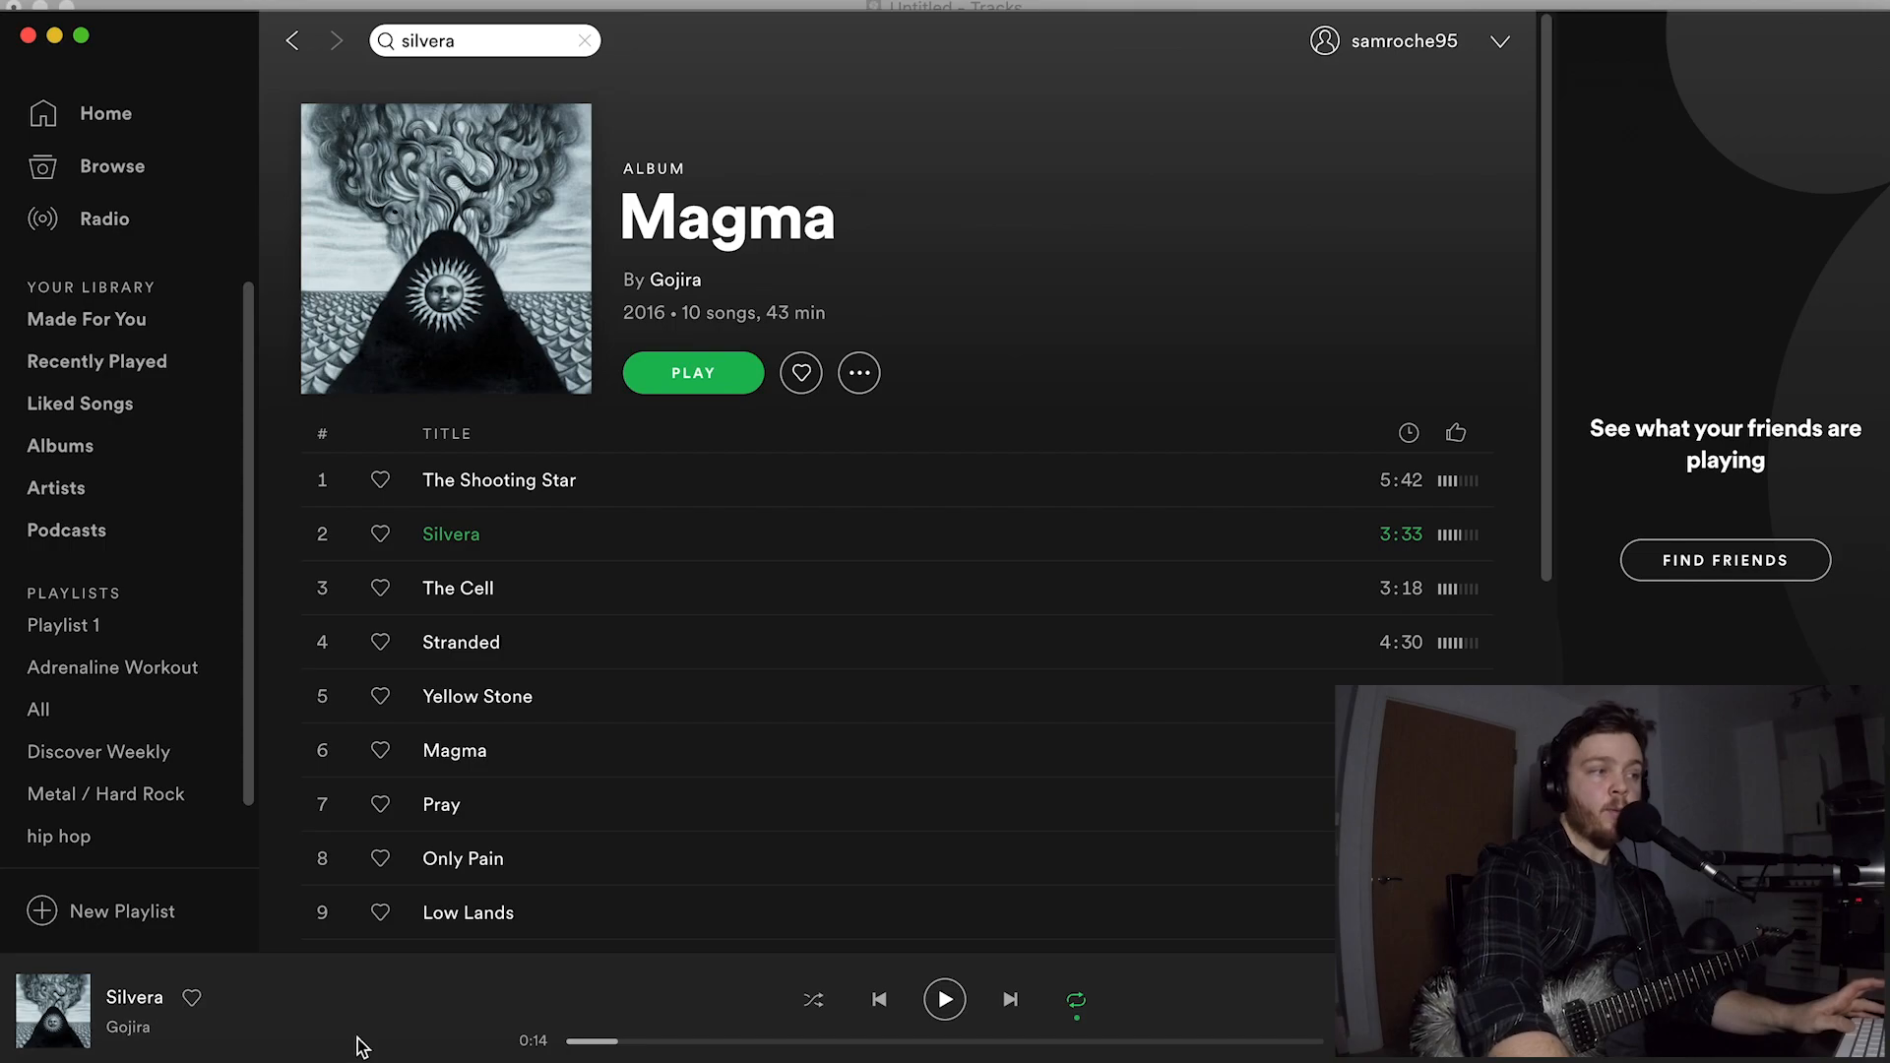
Return to BIAS FX 2 in Logic Pro and list the factory Hi Gain replacements for the '66 AC Boost V2 amp
key("super+Tab")
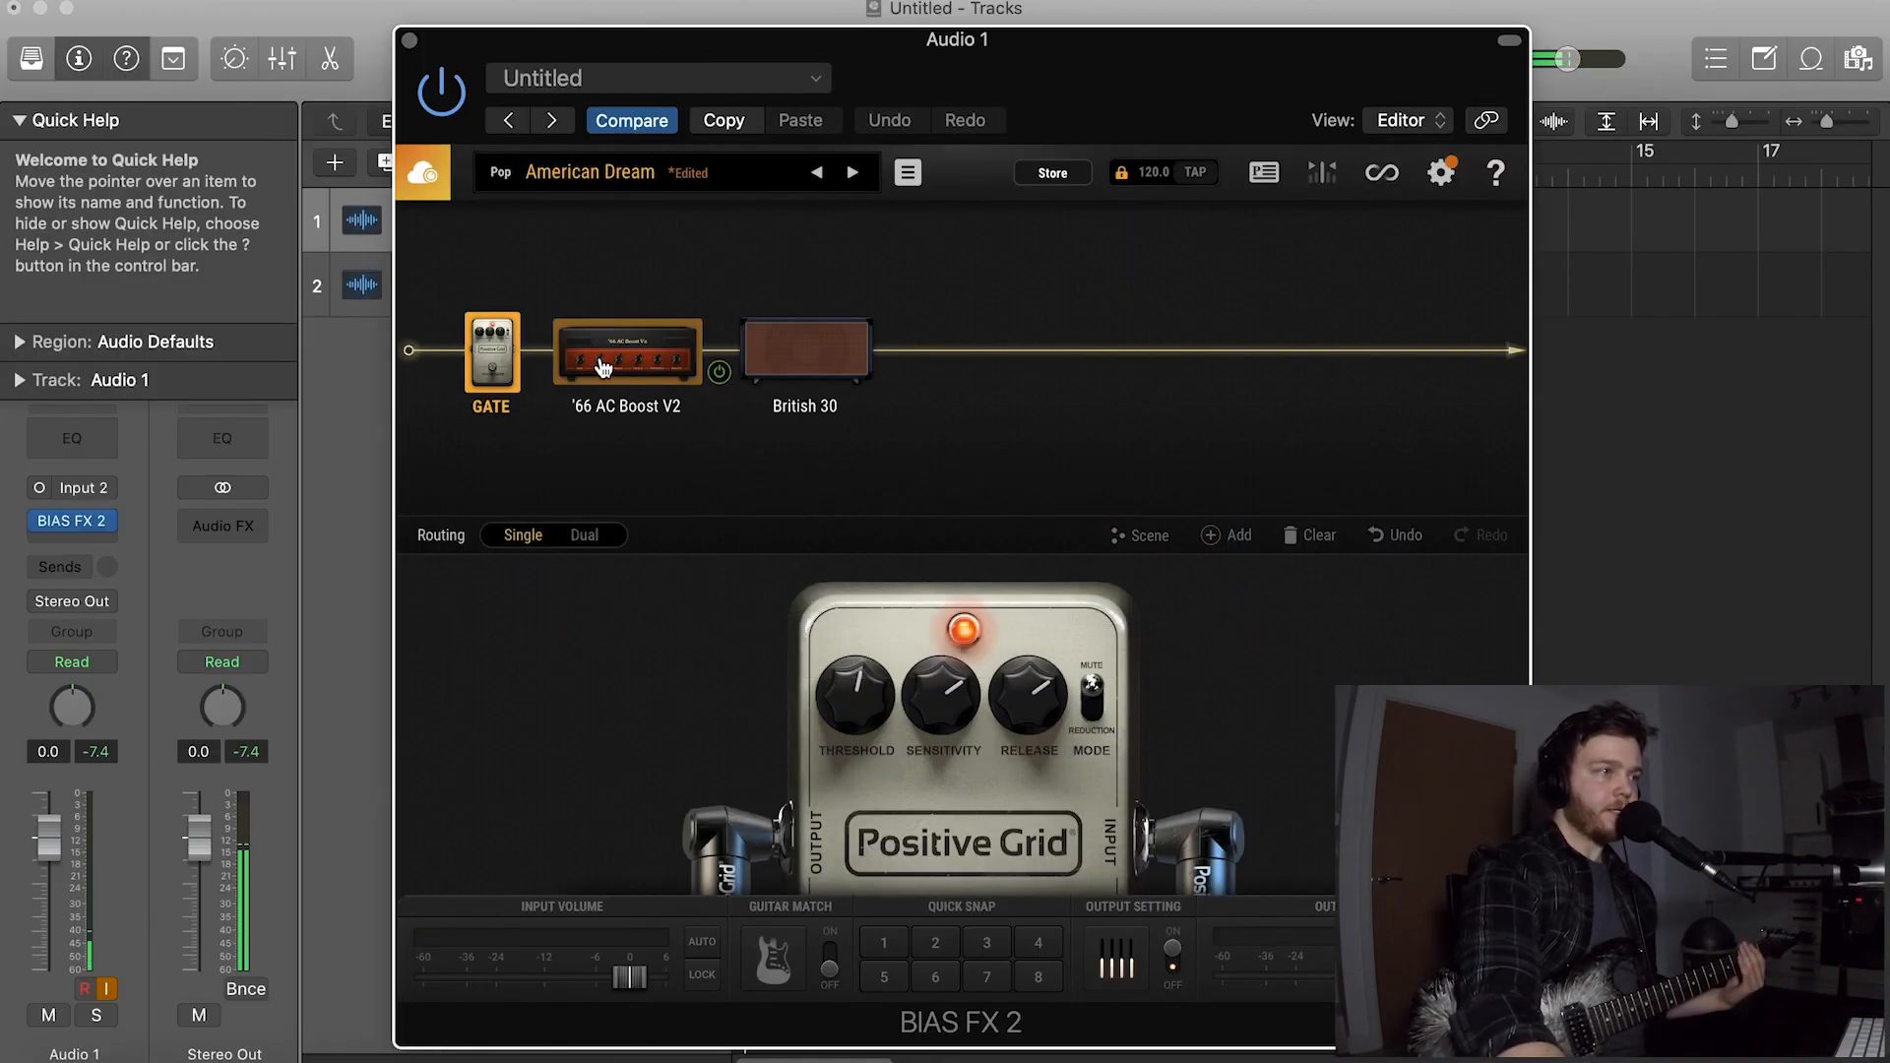
double_click(642, 369)
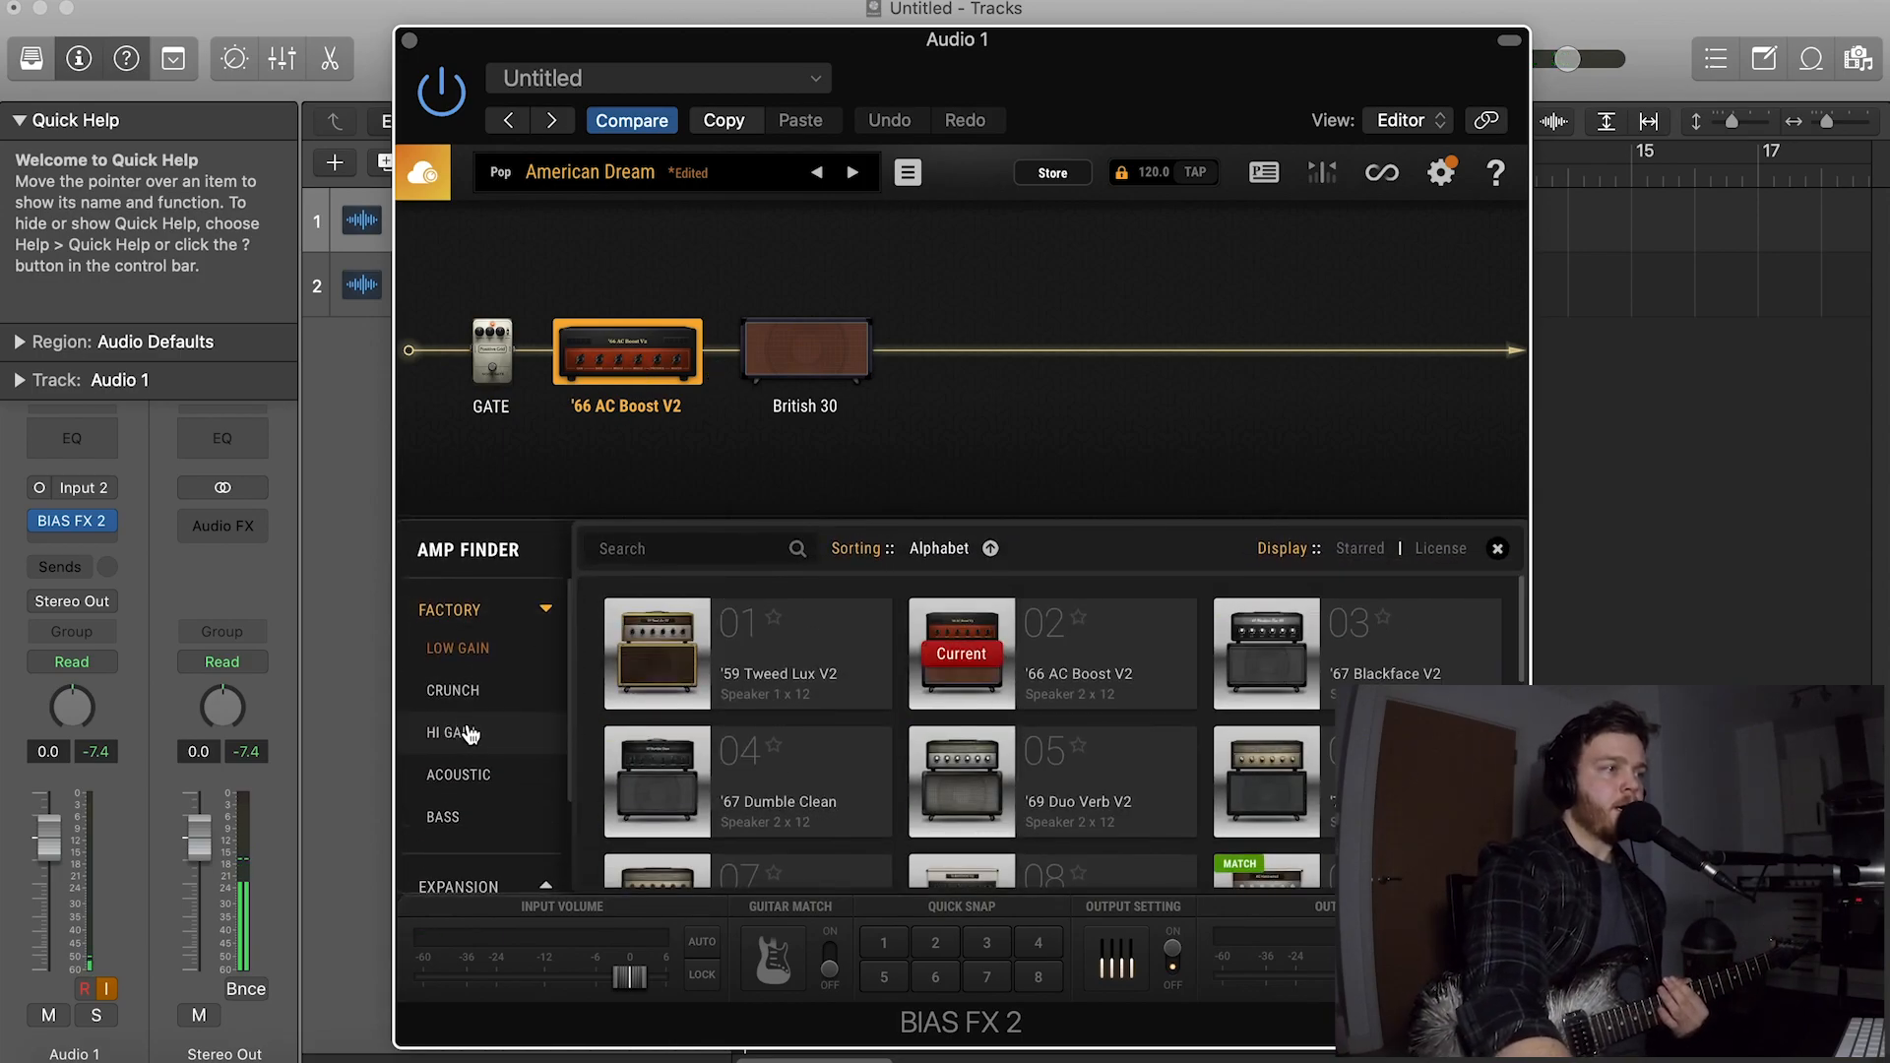
left_click(462, 733)
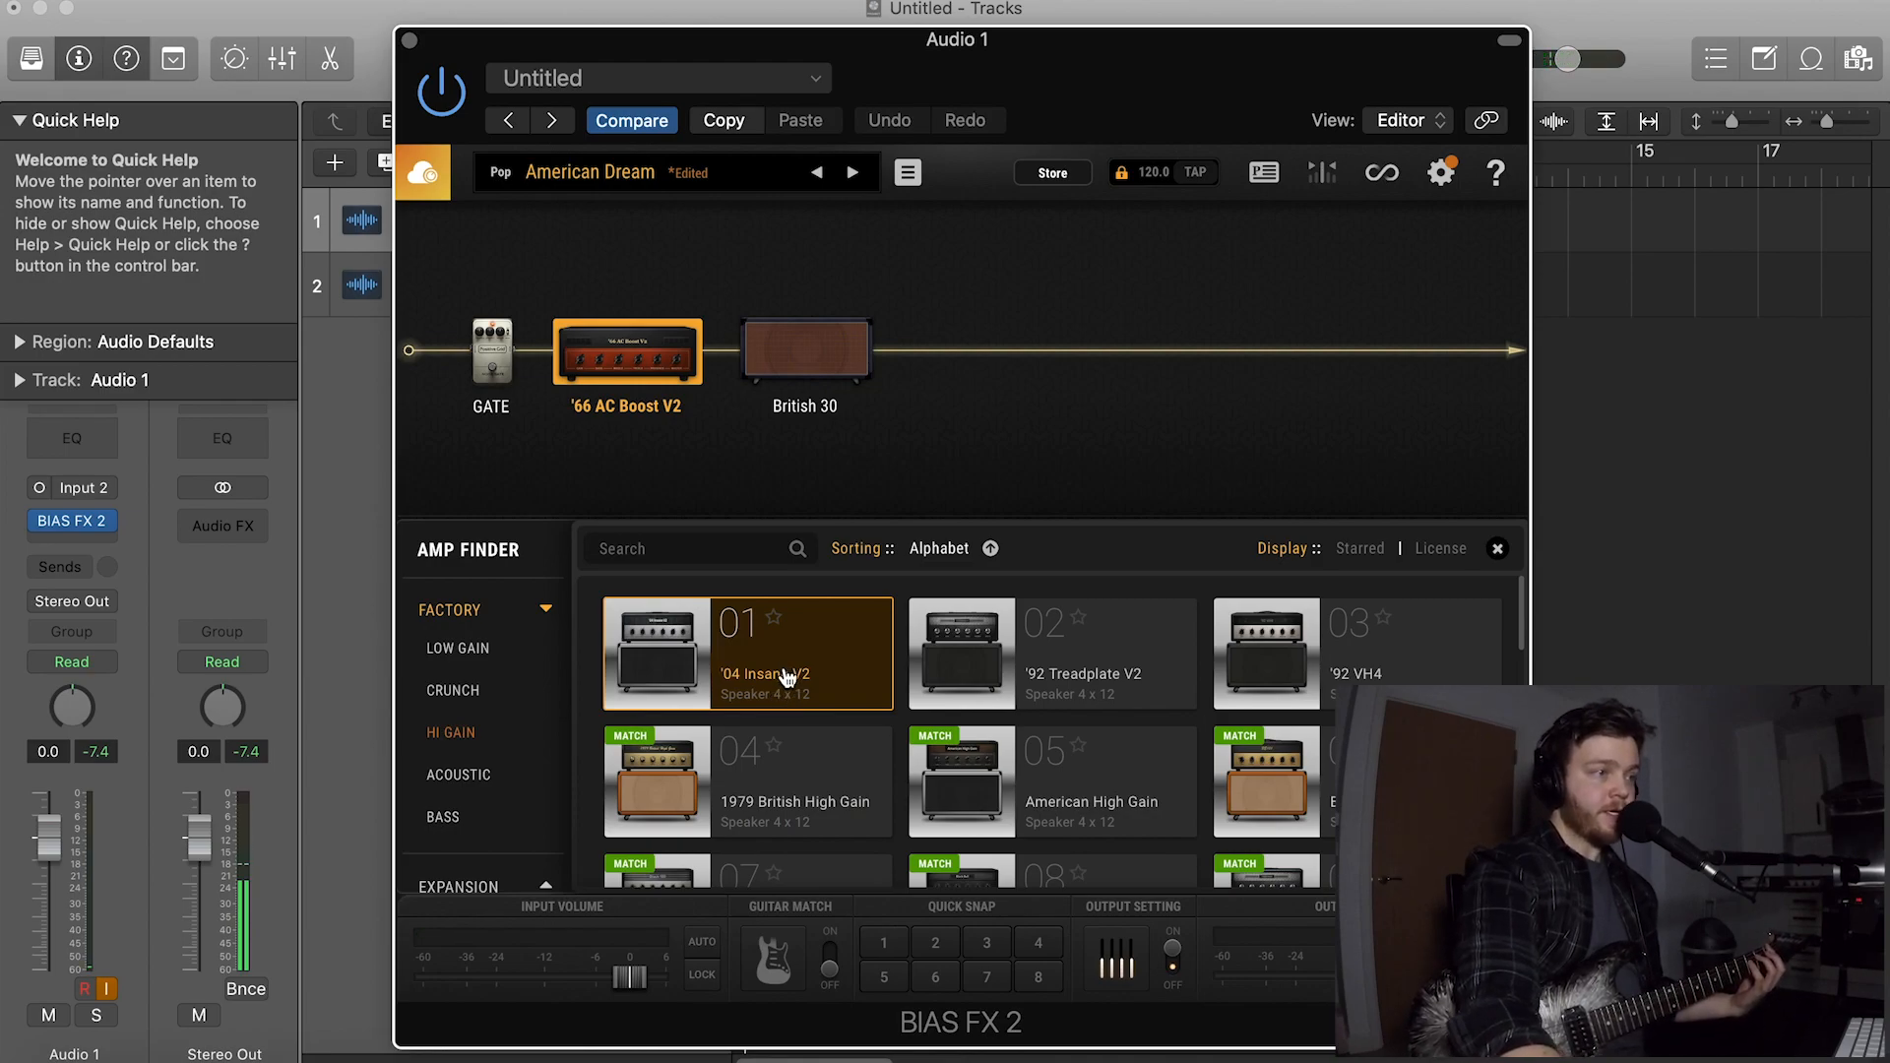
Try the high-gain amps '04 Insane V2, '92 Treadplate V2, '92 VH4, Cobra, Ecstasy 101 V2 and Black Bull
left_click(782, 677)
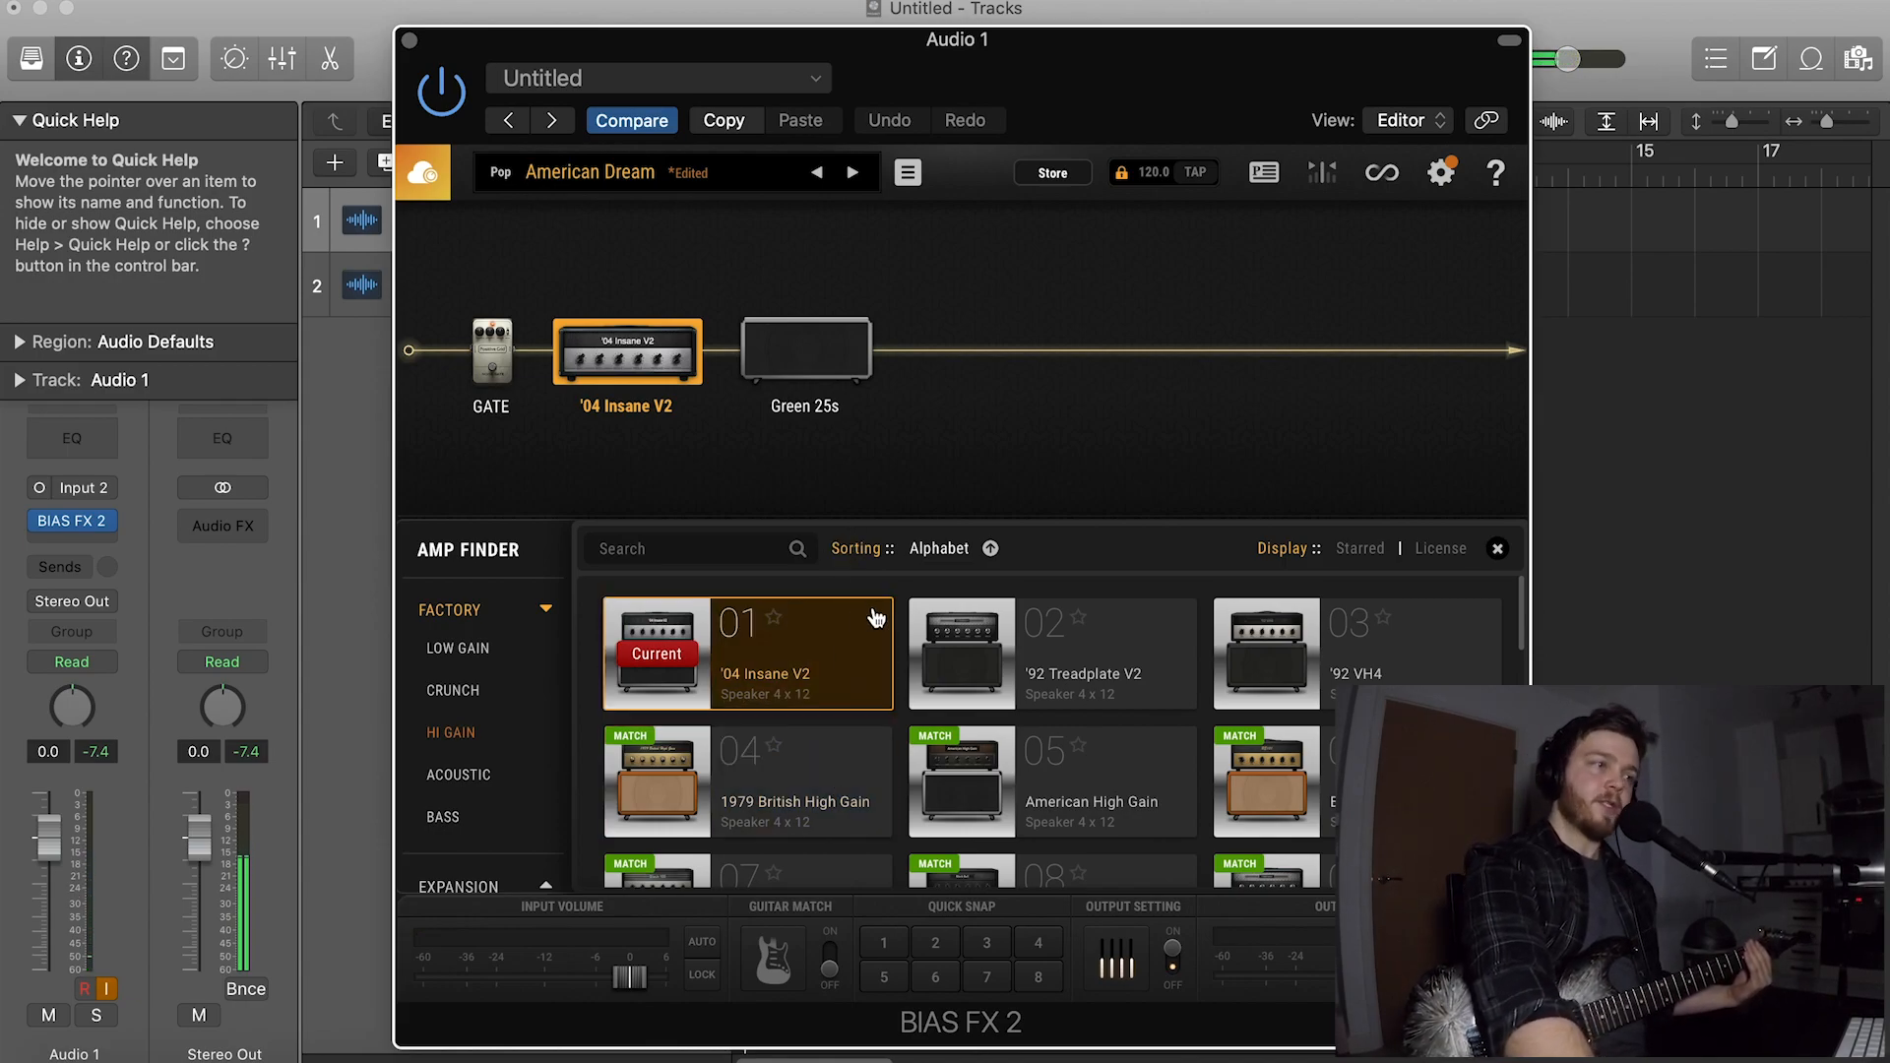
left_click(1073, 665)
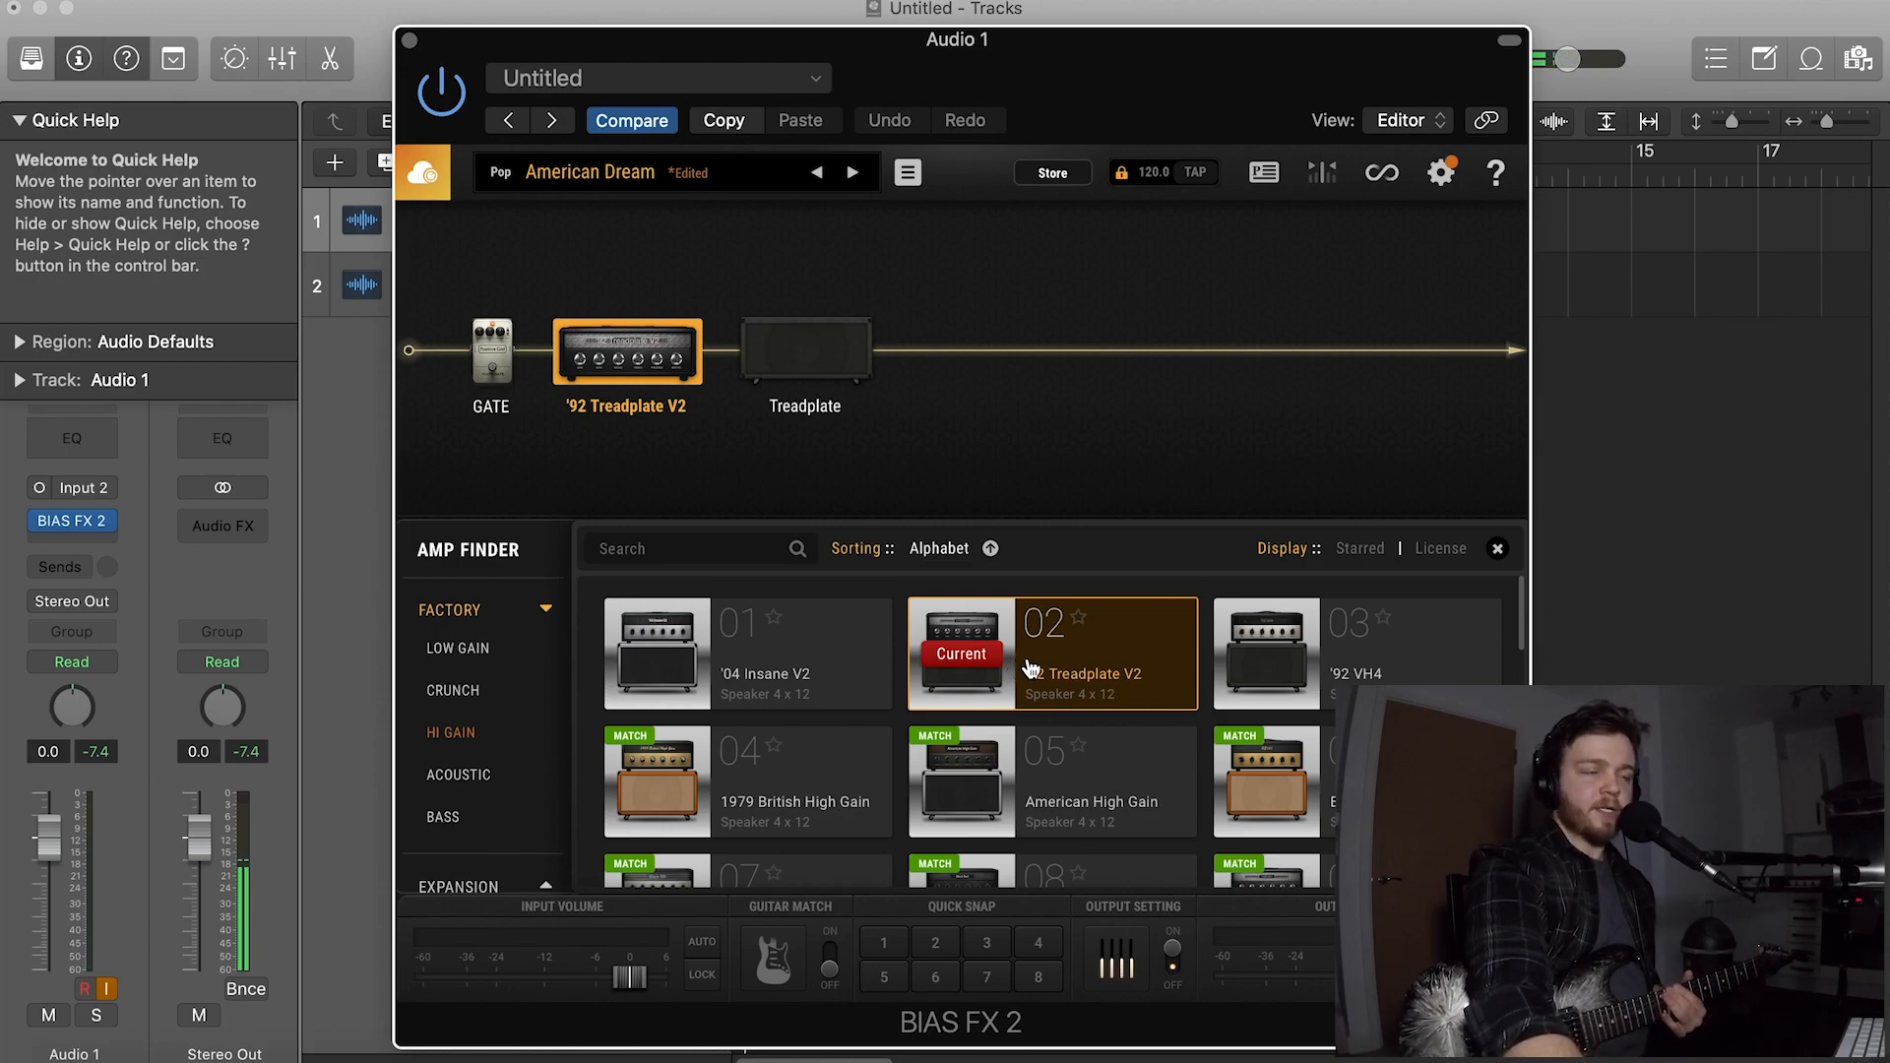
scroll(954, 788, "down", 10)
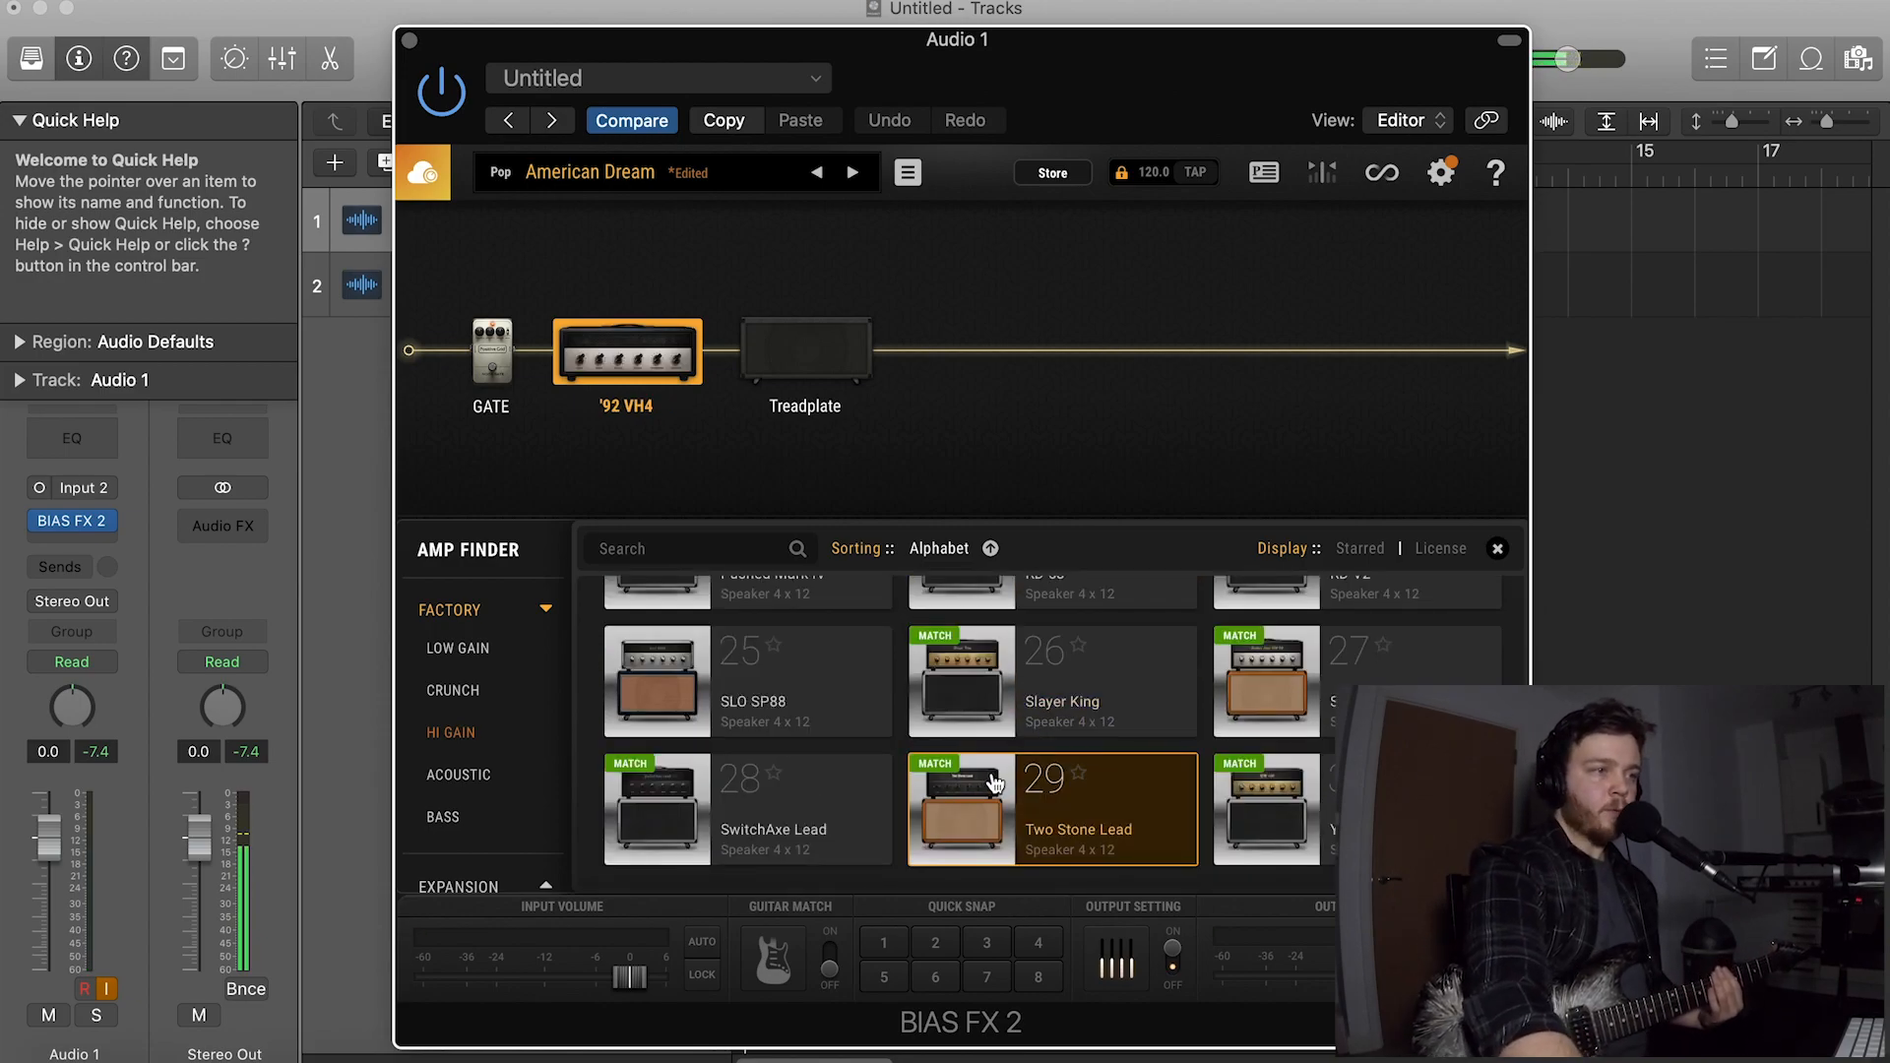
scroll(1050, 753, "up", 8)
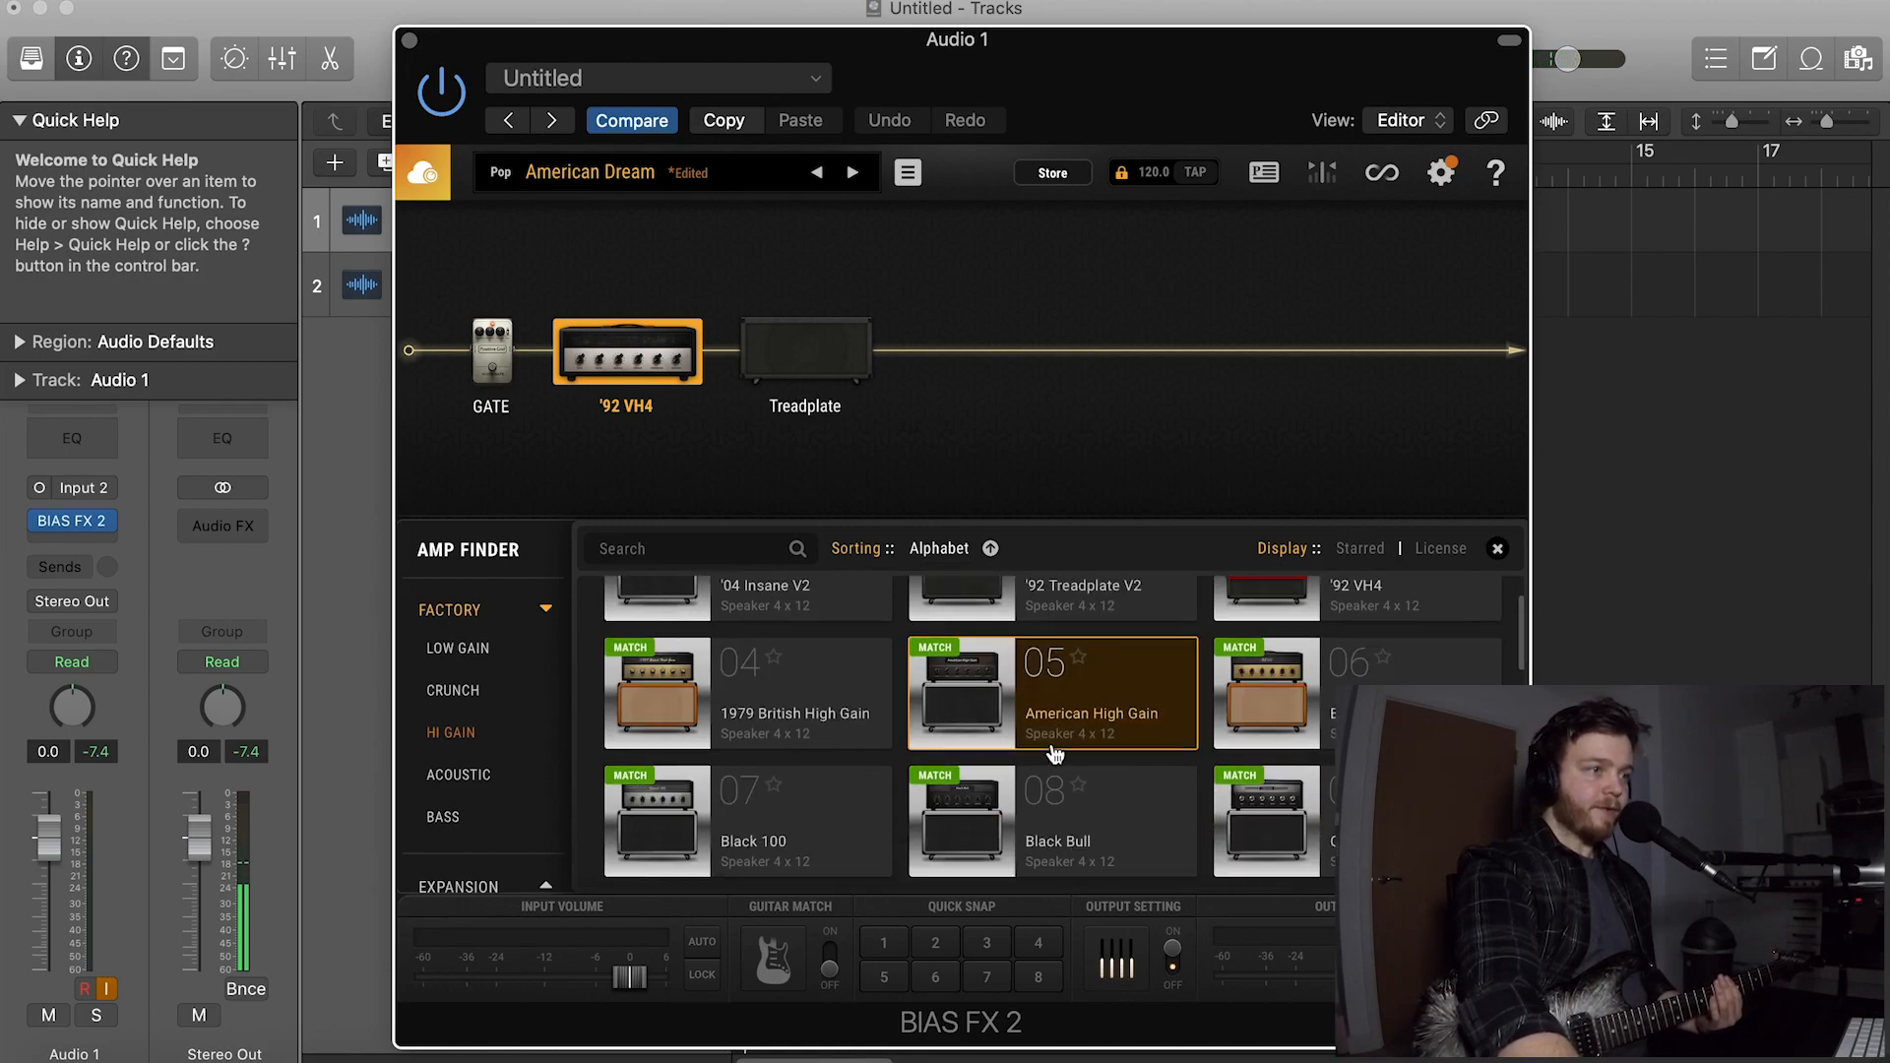
scroll(1054, 753, "up", 1)
scroll(1053, 753, "down", 3)
left_click(862, 755)
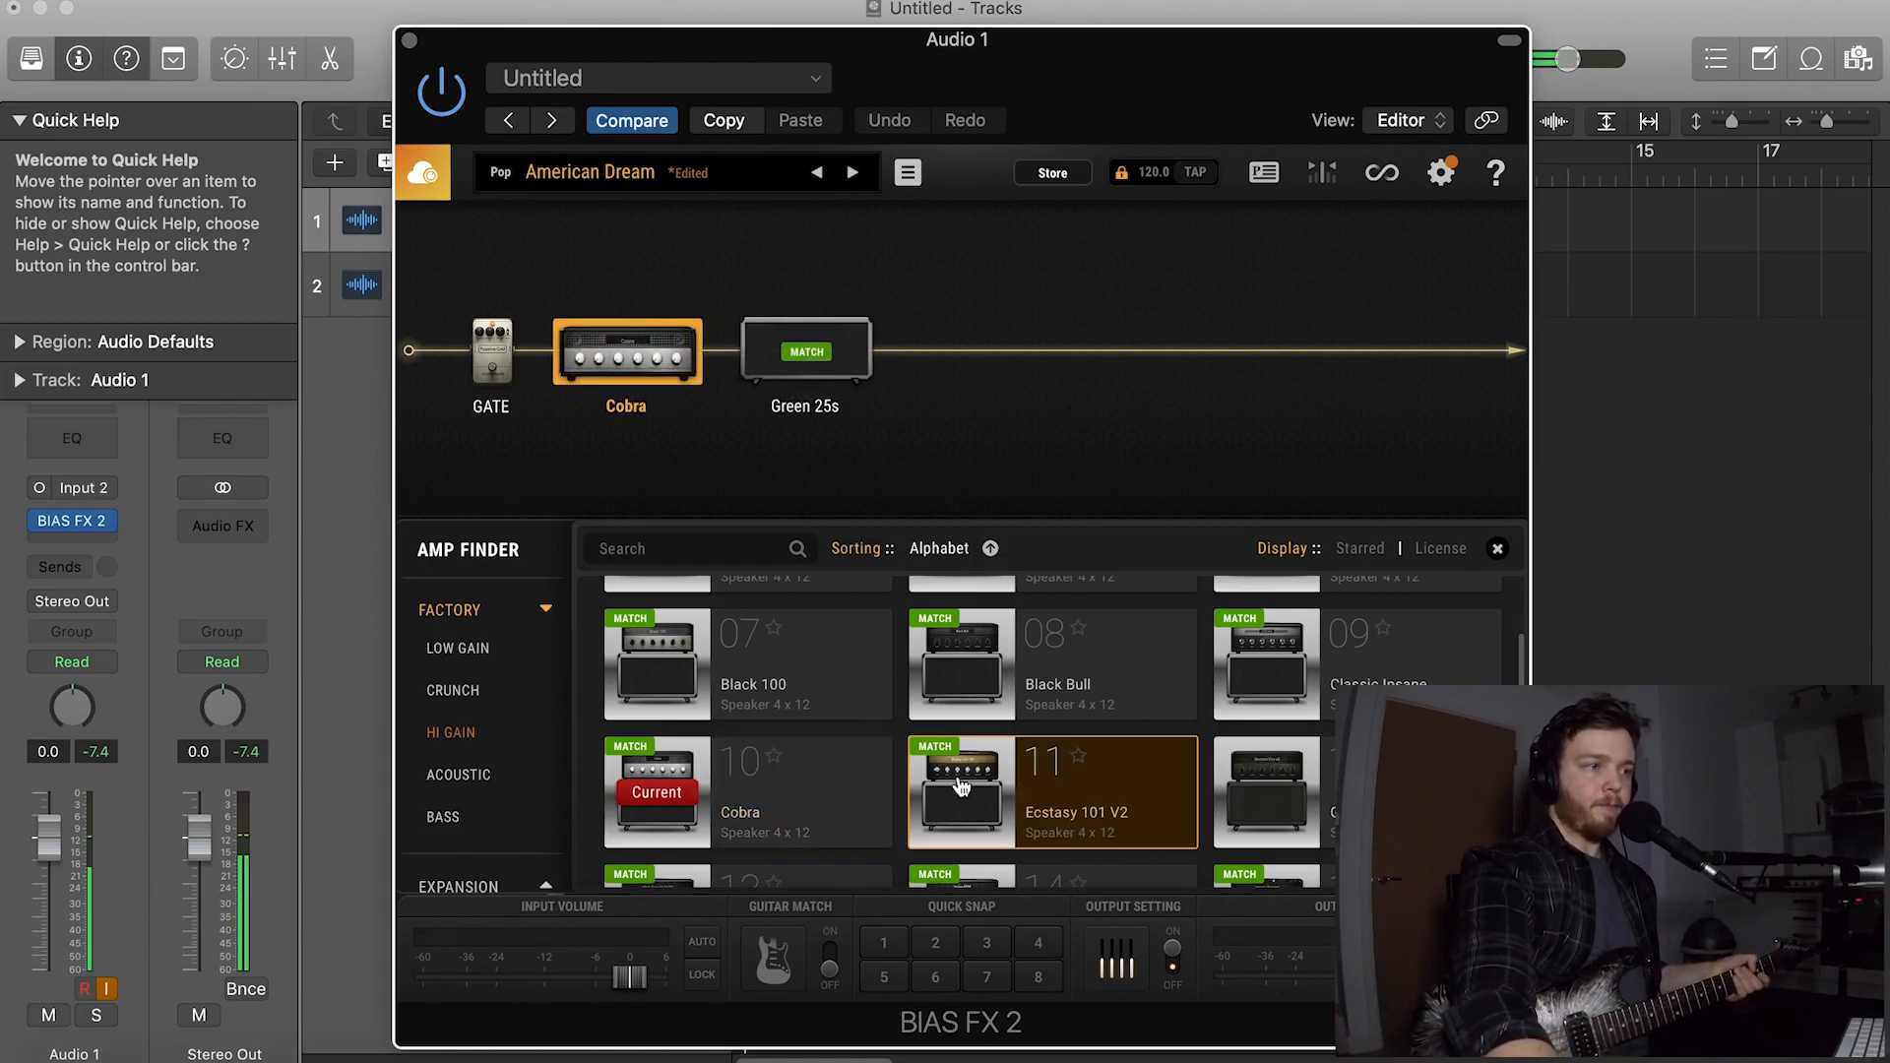
left_click(1033, 787)
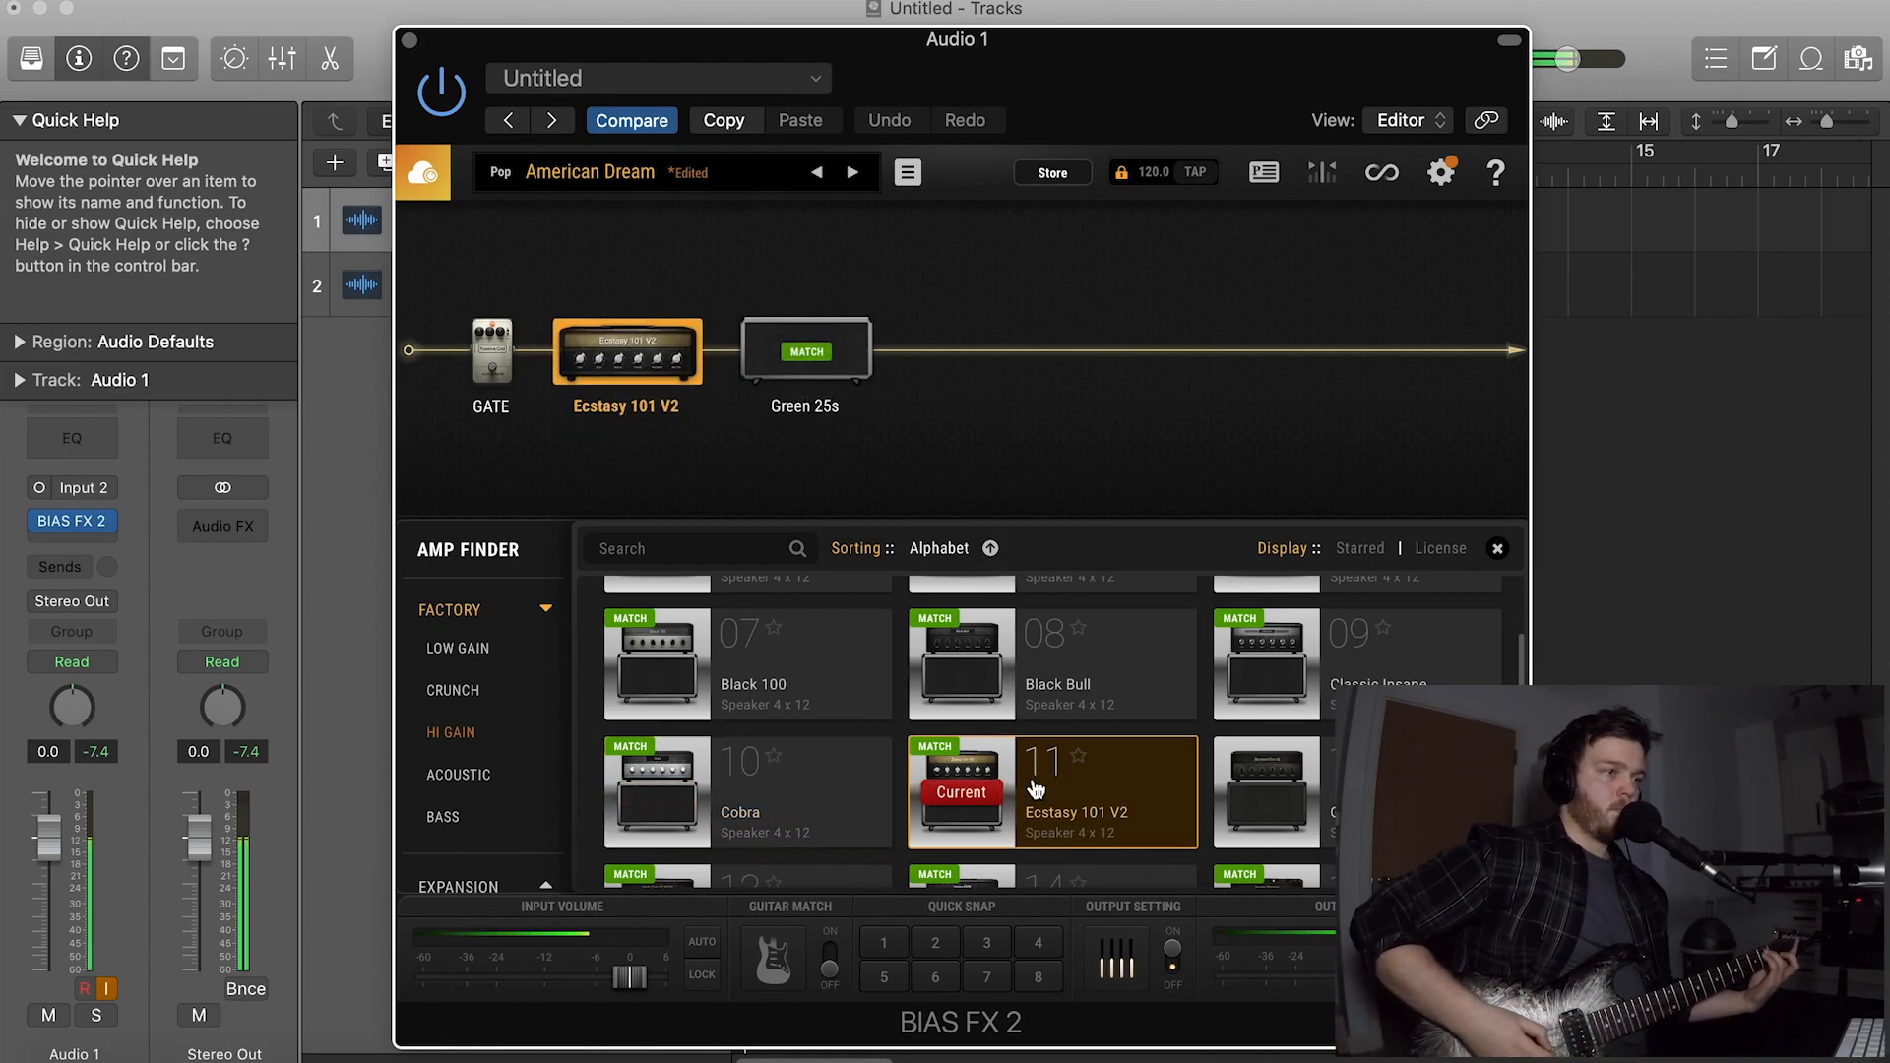
left_click(1042, 692)
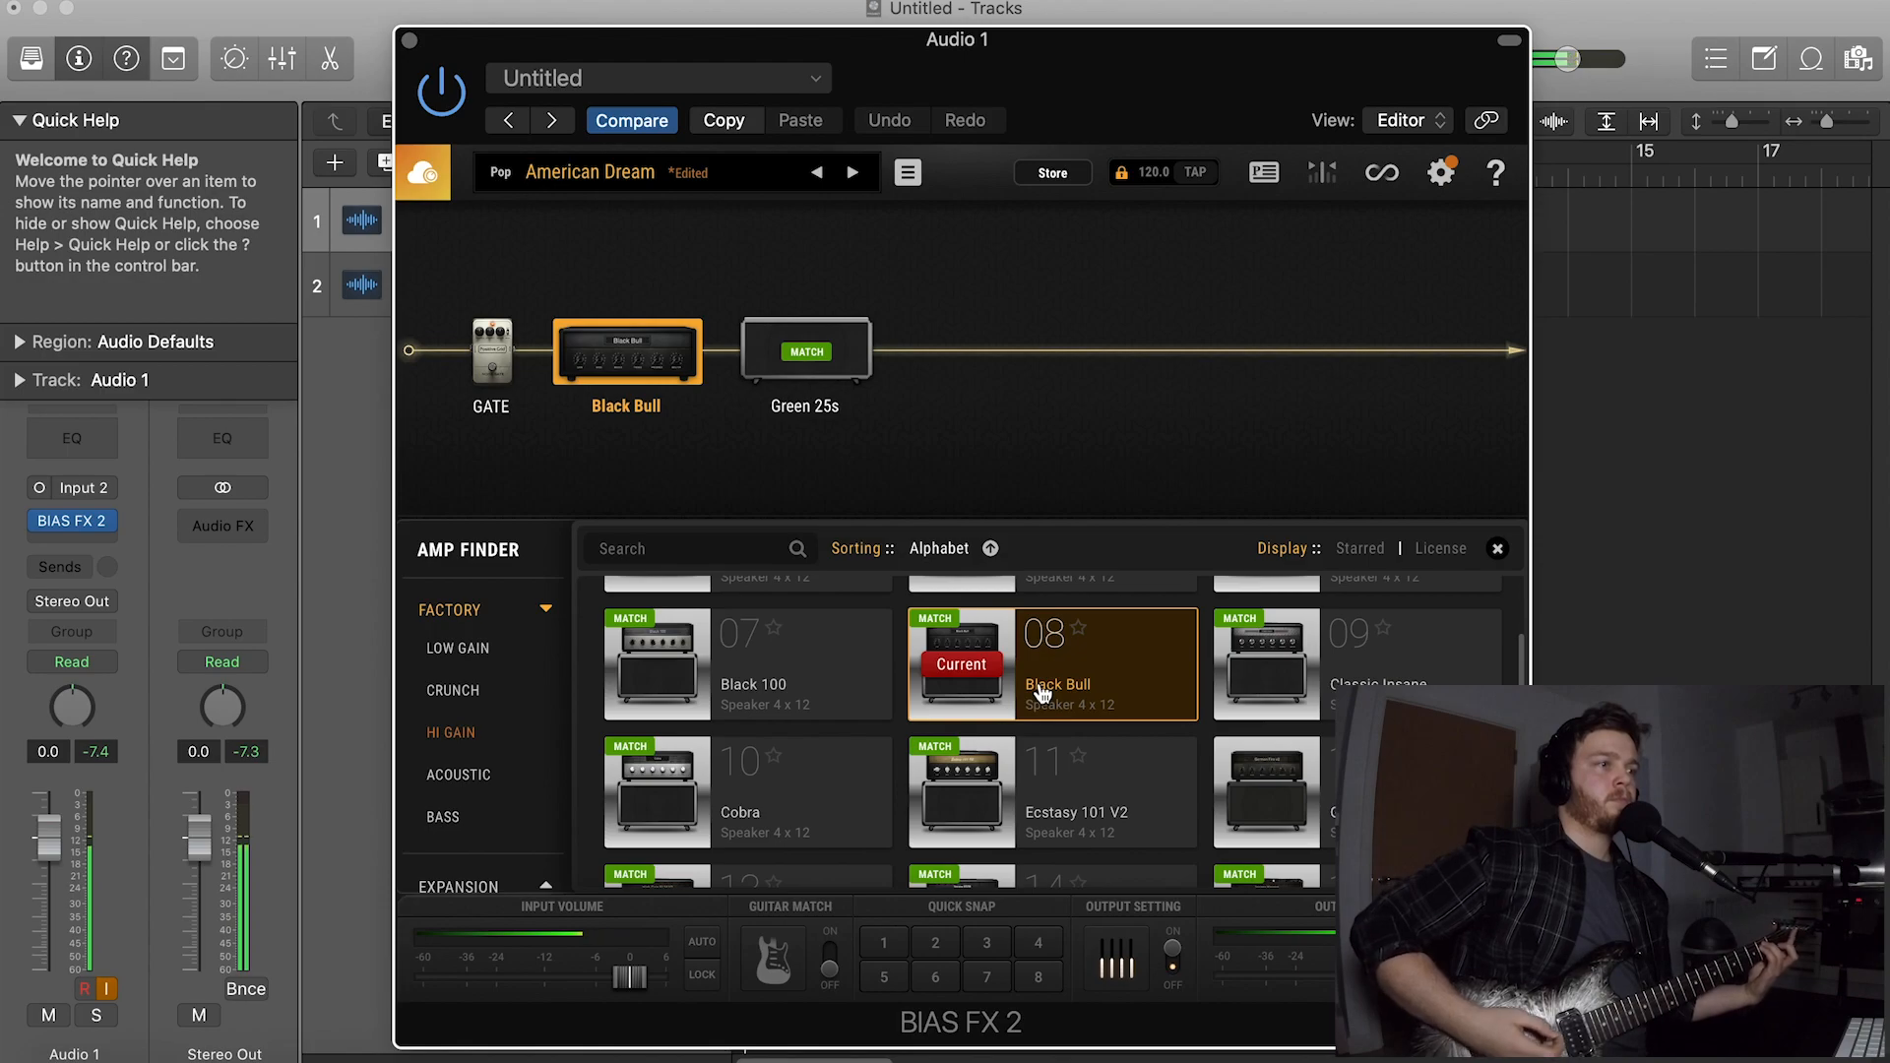
Load the Classic Insane amp and adjust its bass, middle and treble
left_click(1350, 681)
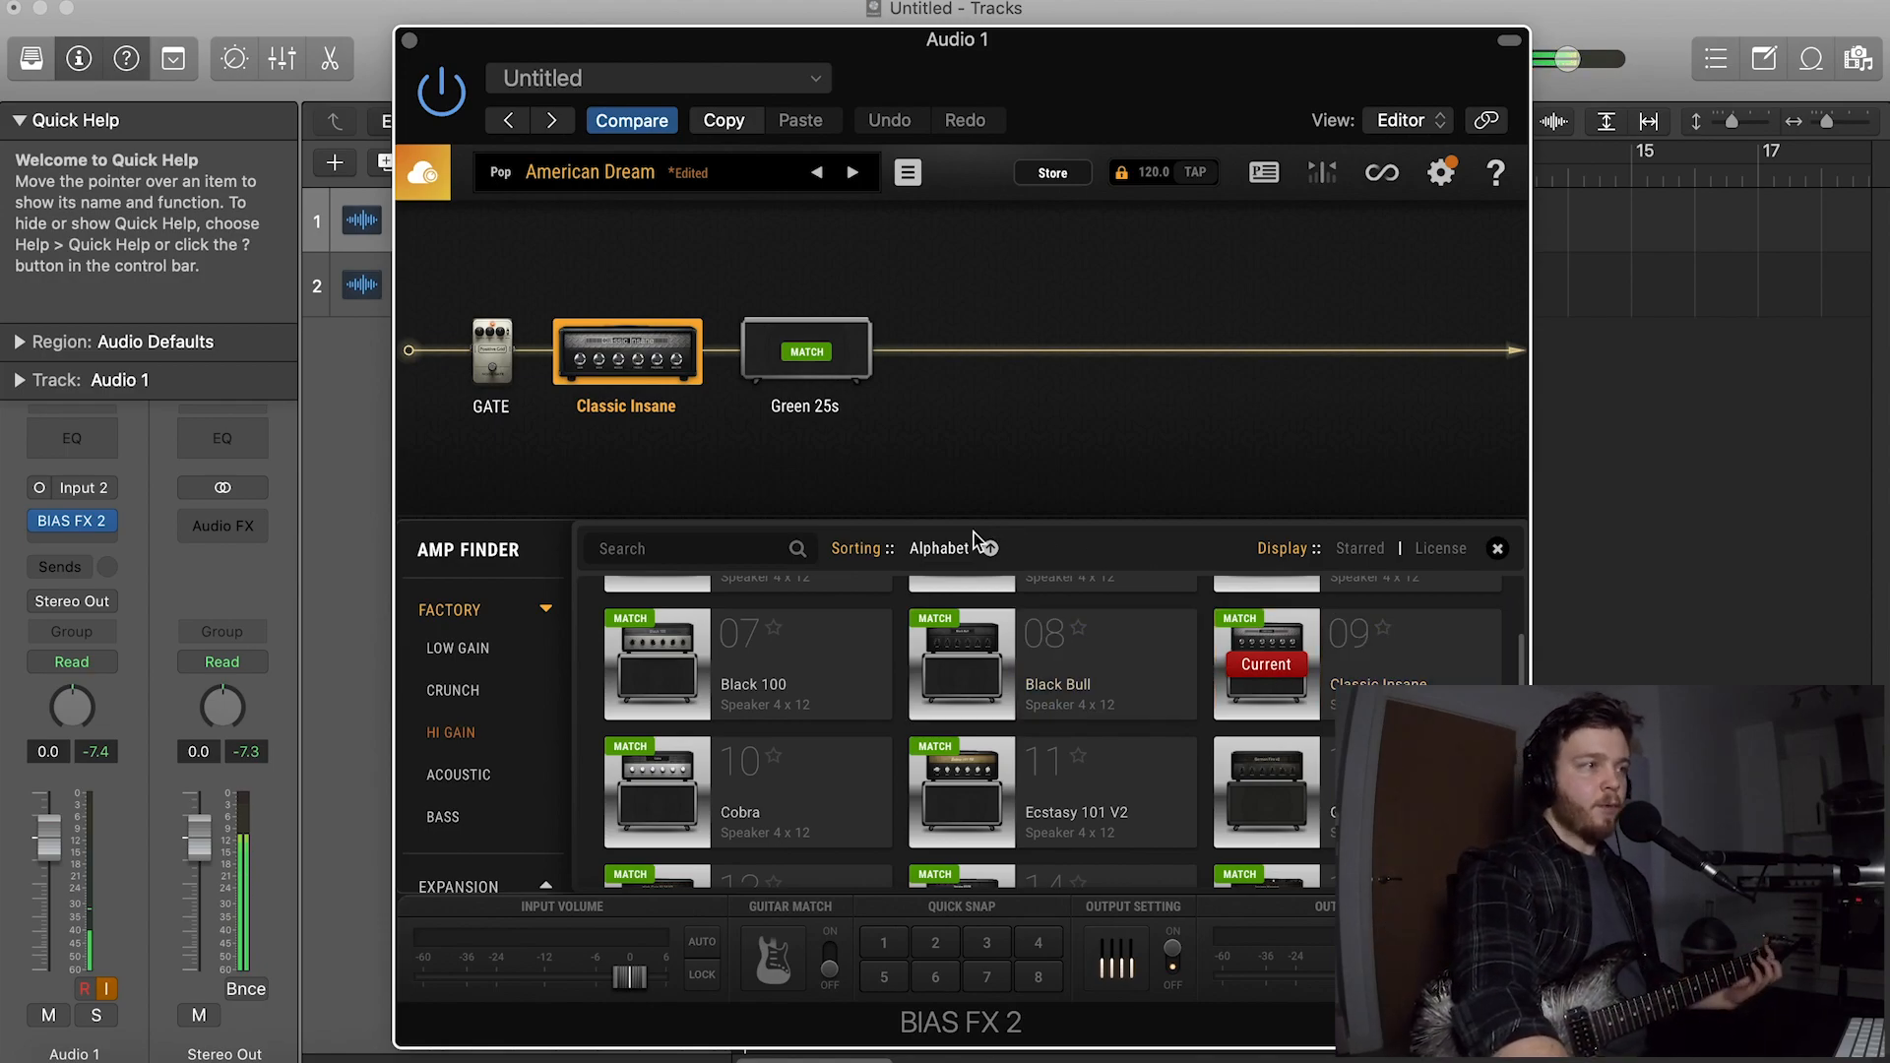
left_click(673, 382)
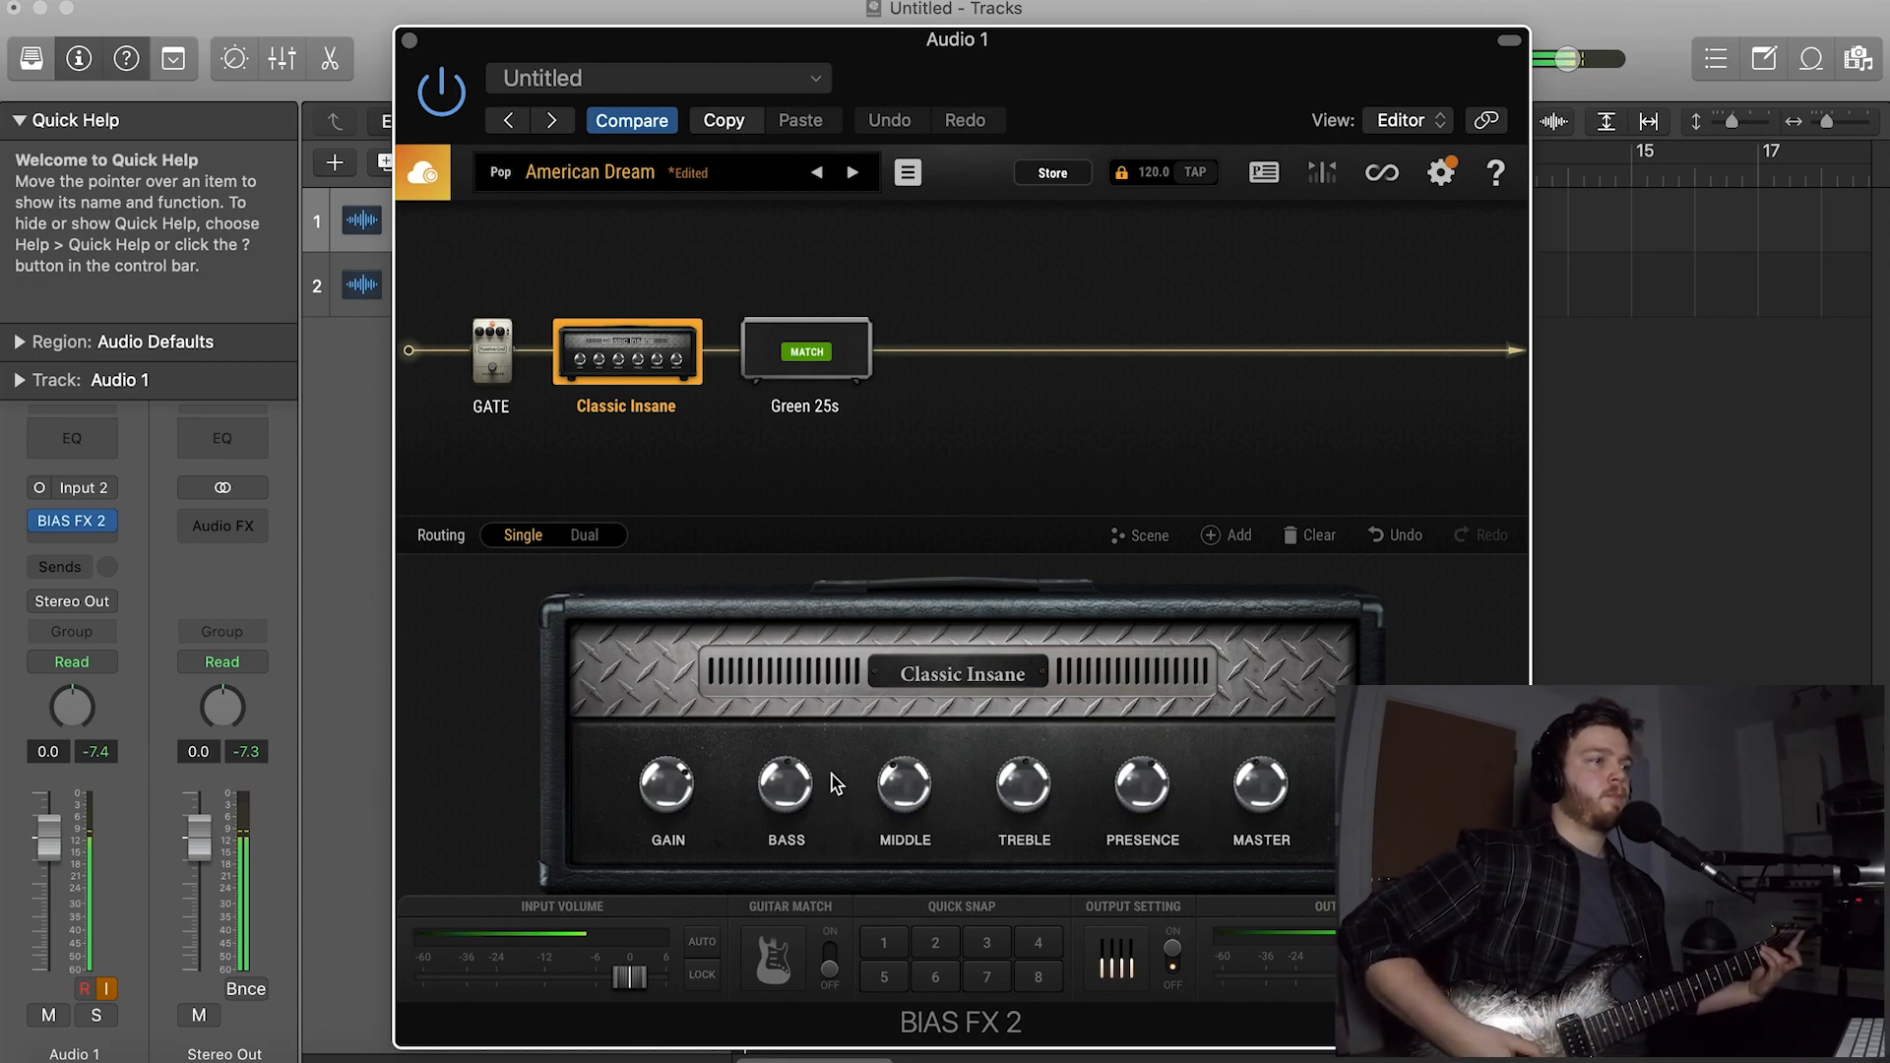
left_click_drag(794, 795, 802, 814)
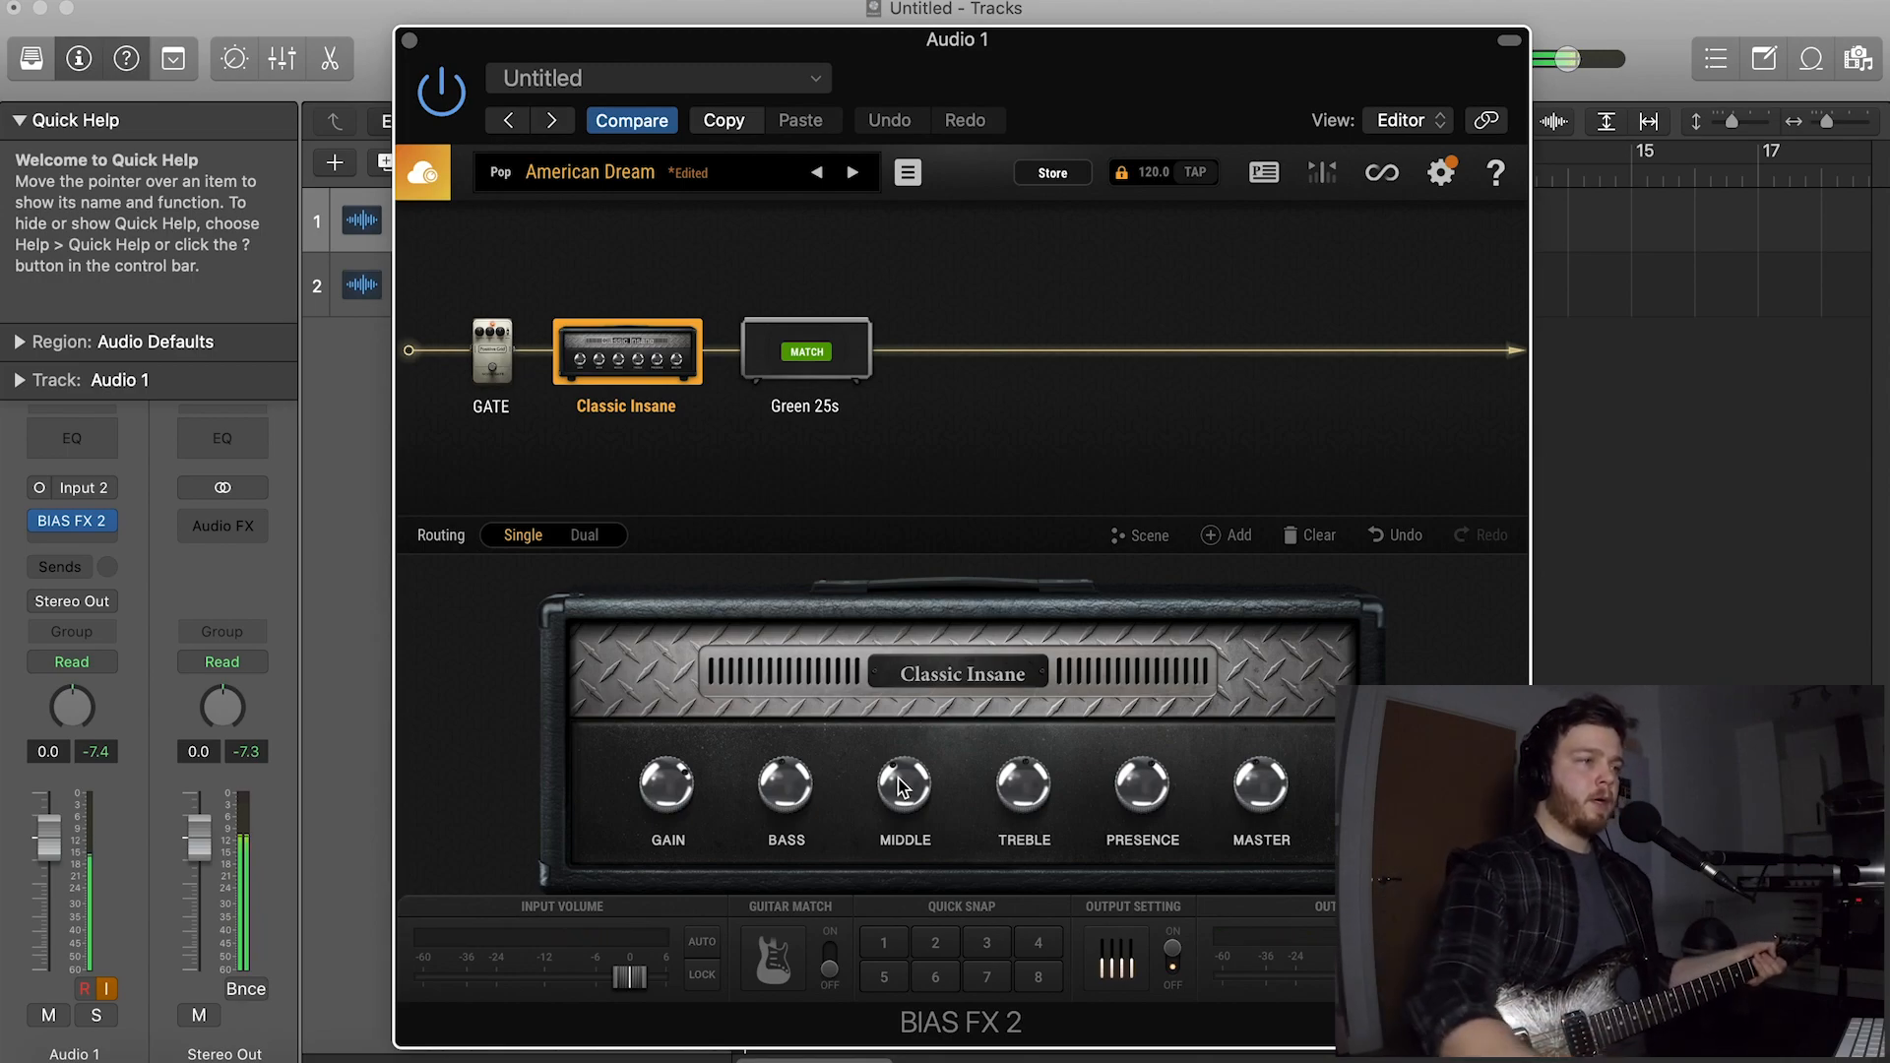
left_click_drag(907, 799, 1015, 788)
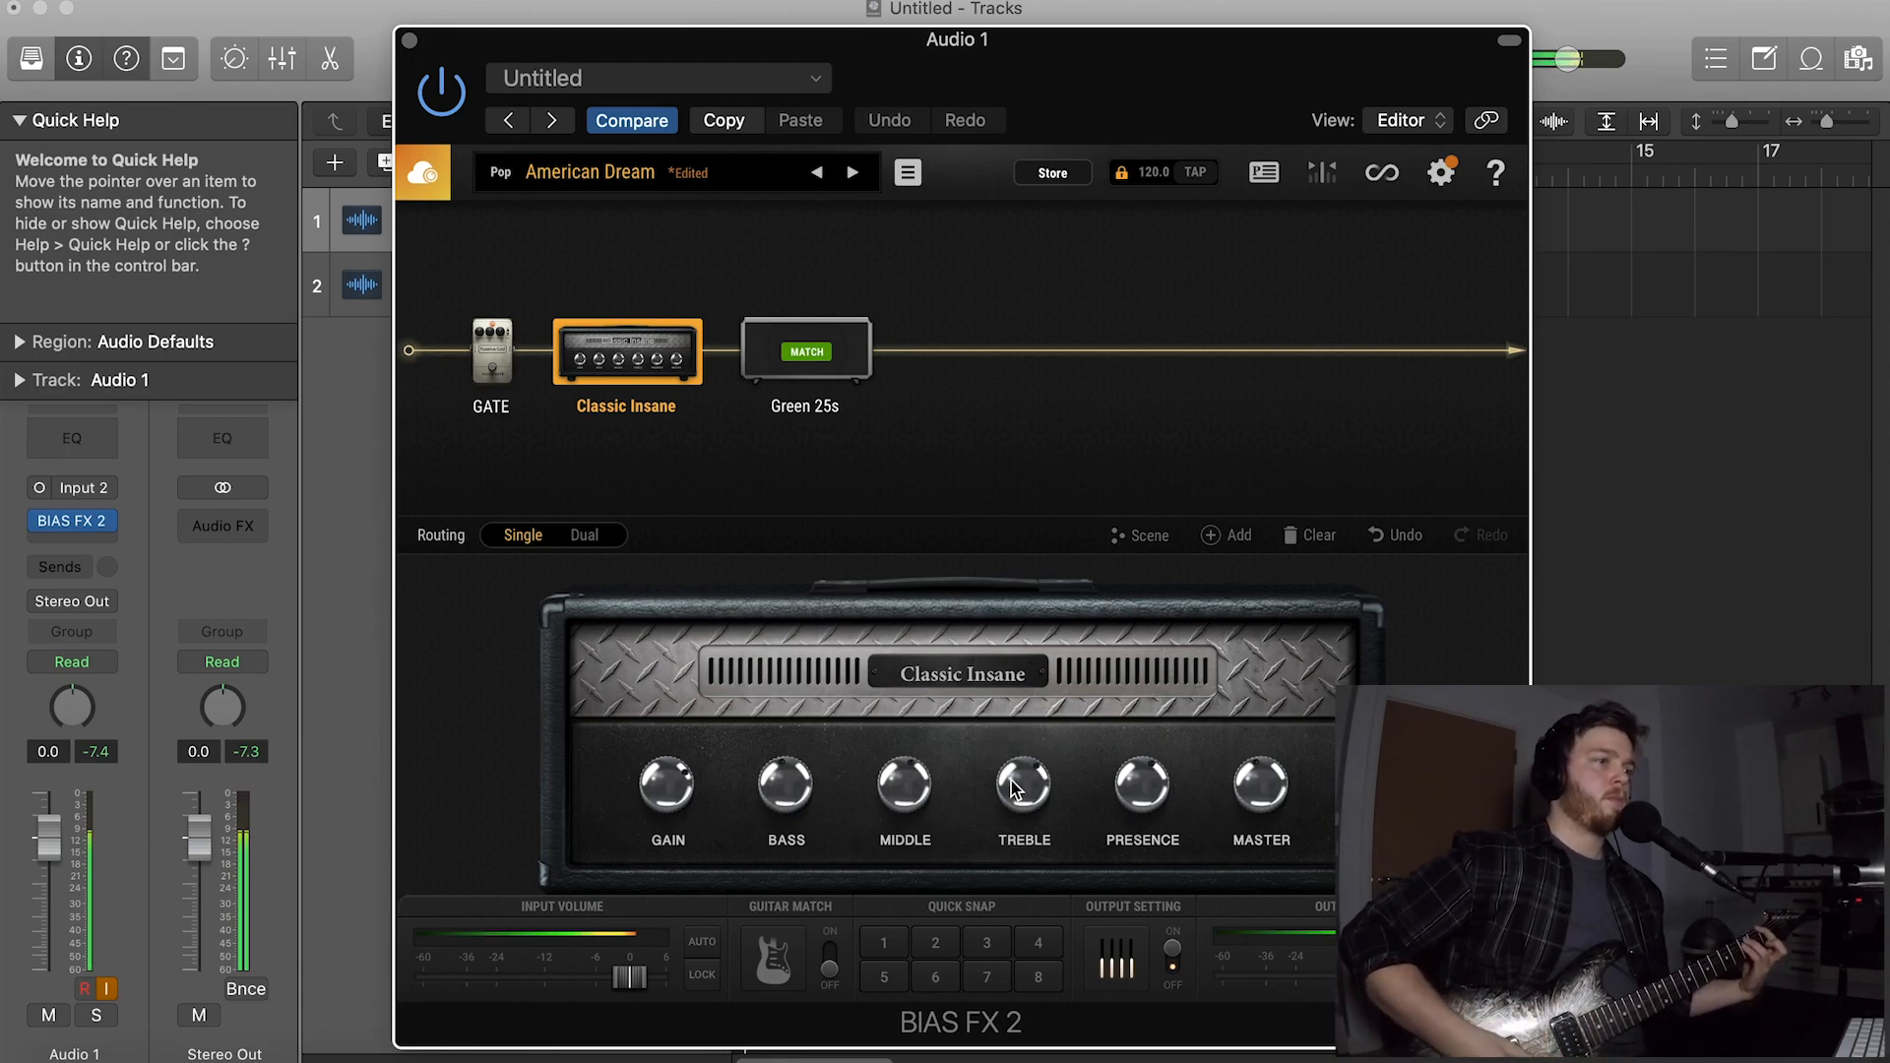
left_click_drag(1016, 787, 1029, 815)
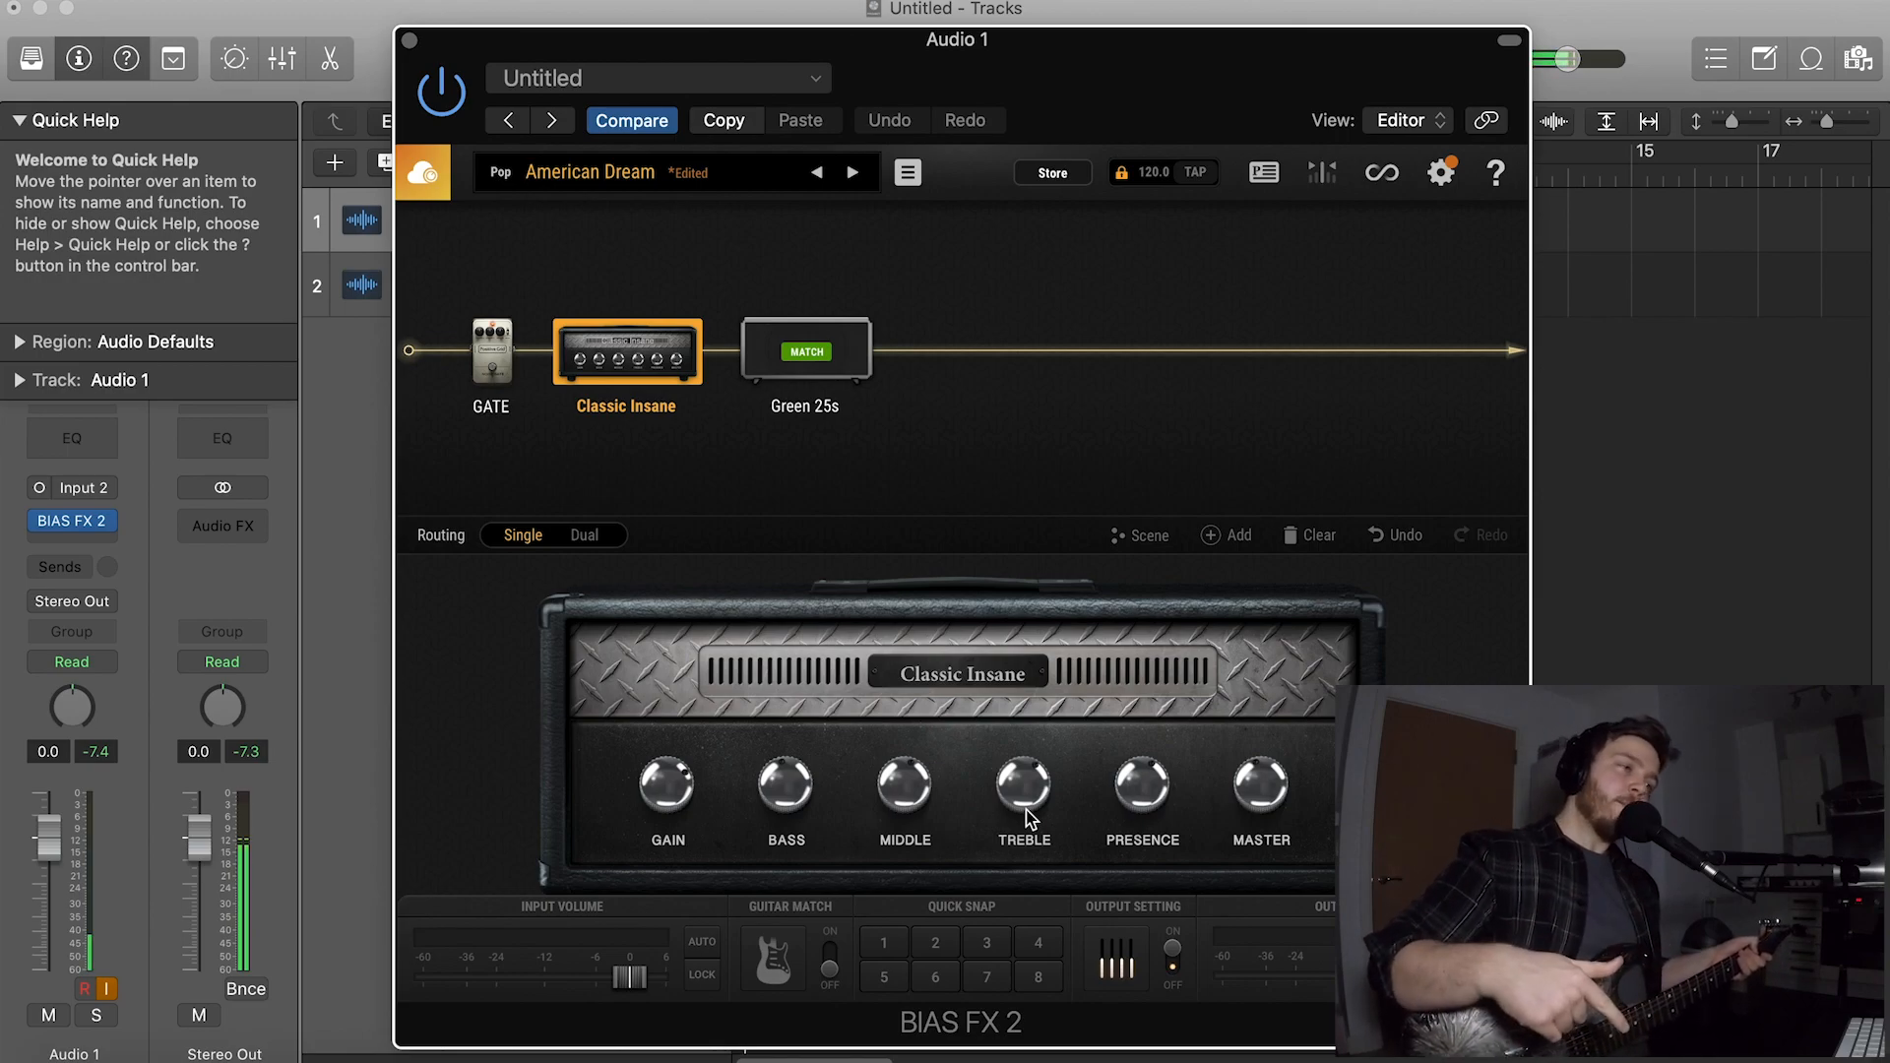
Set mic 1 of the Green 25s cabinet to R121 and move it close to the cabinet's centre
left_click(812, 372)
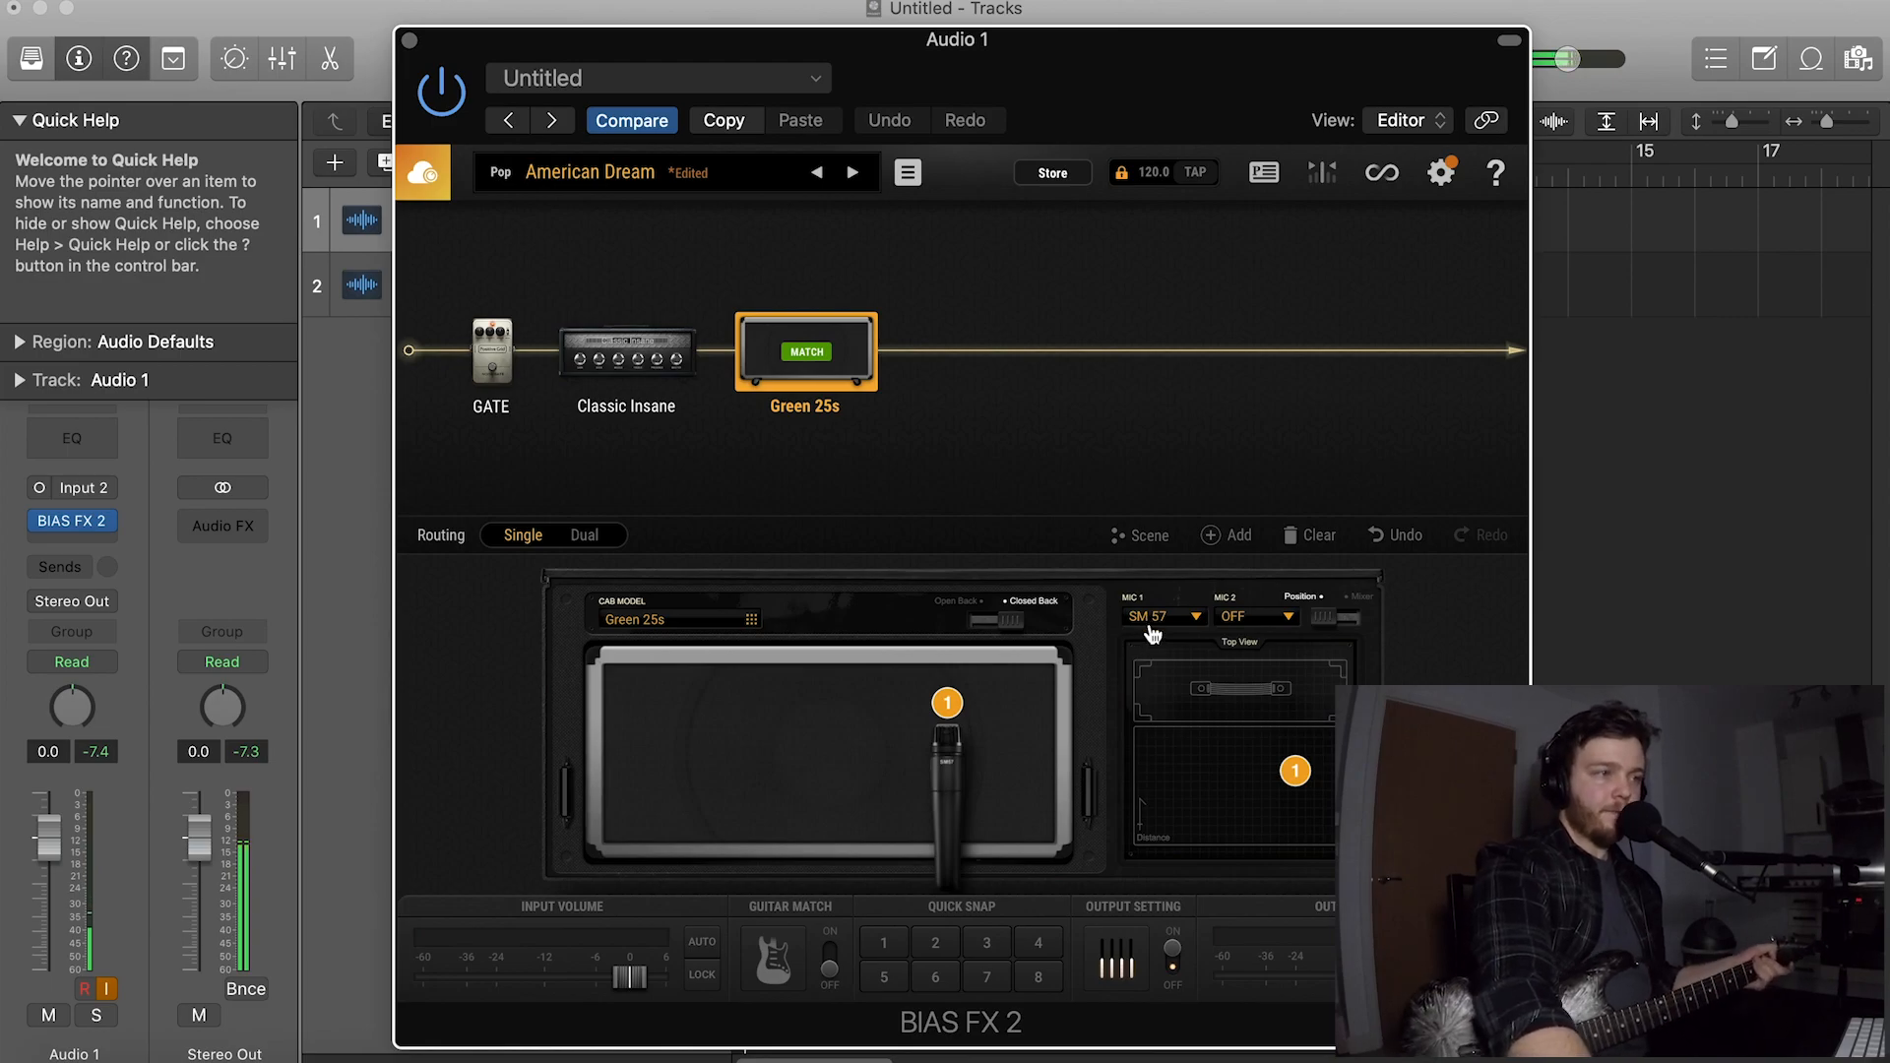
left_click(1155, 626)
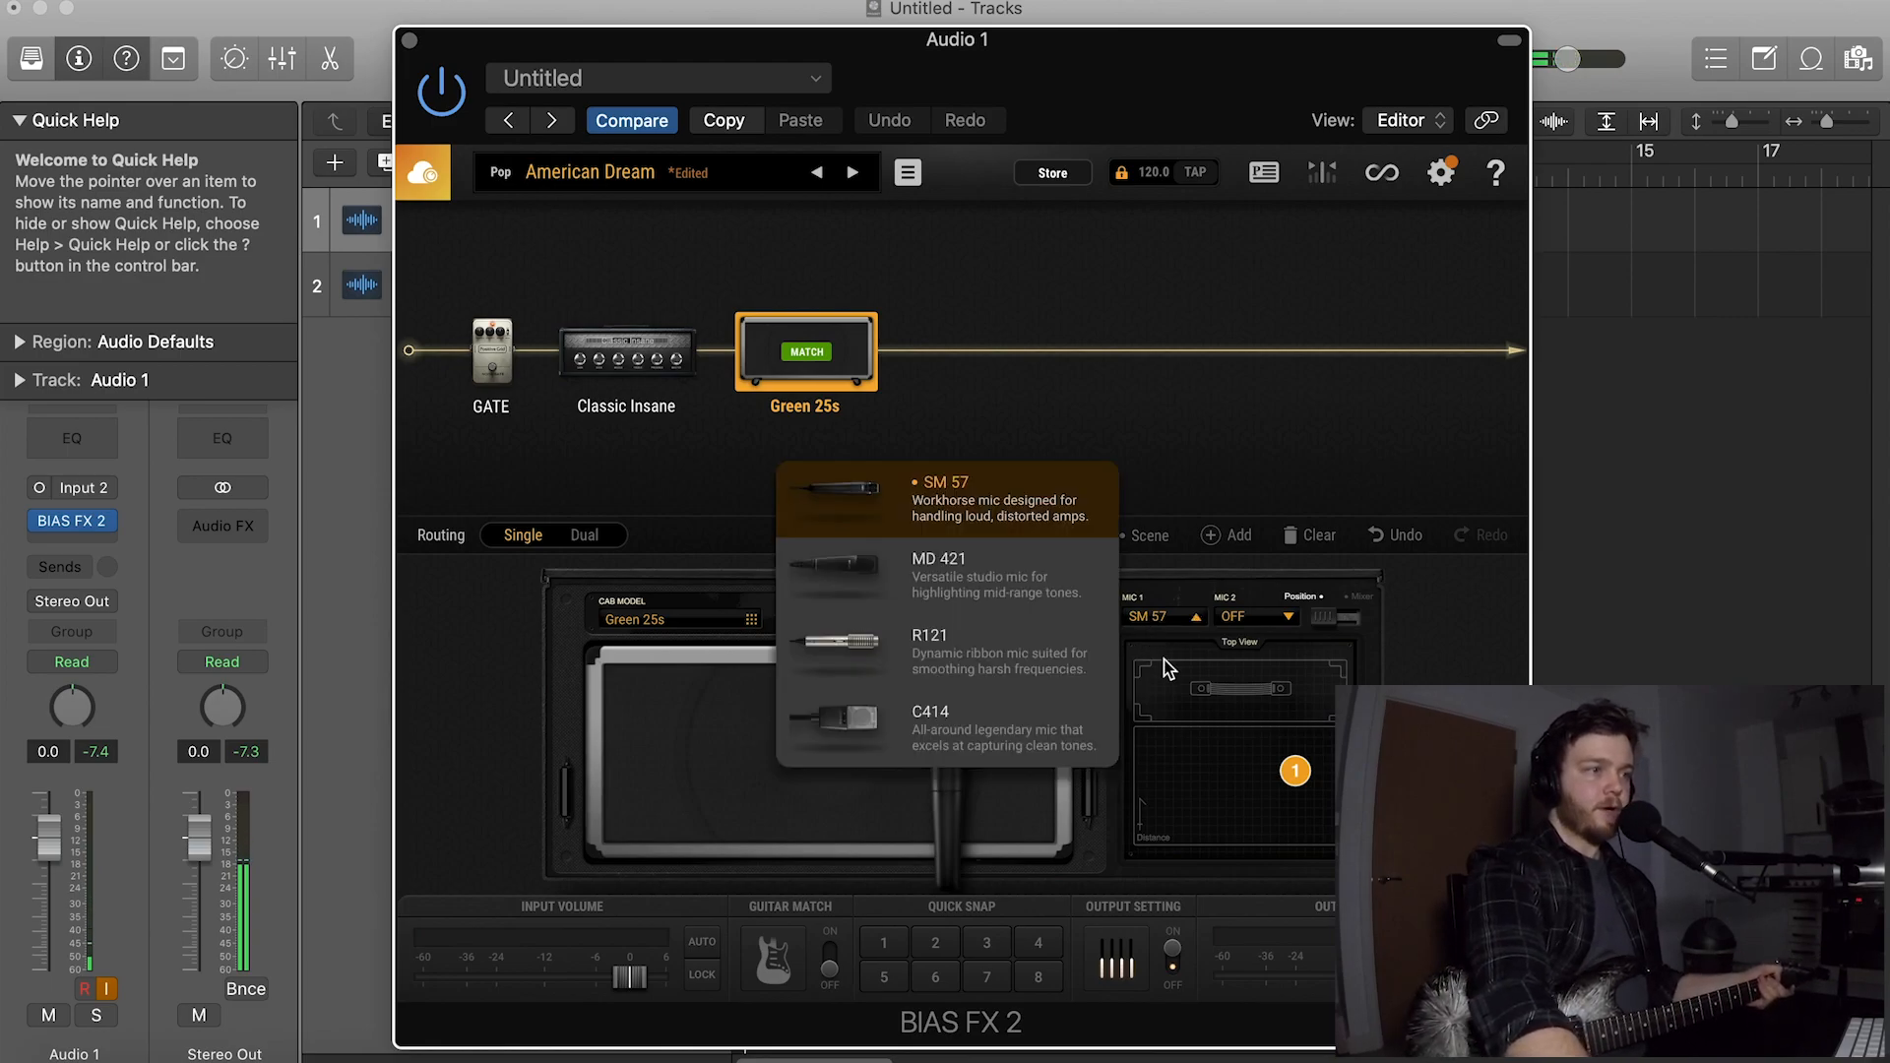
left_click(1016, 601)
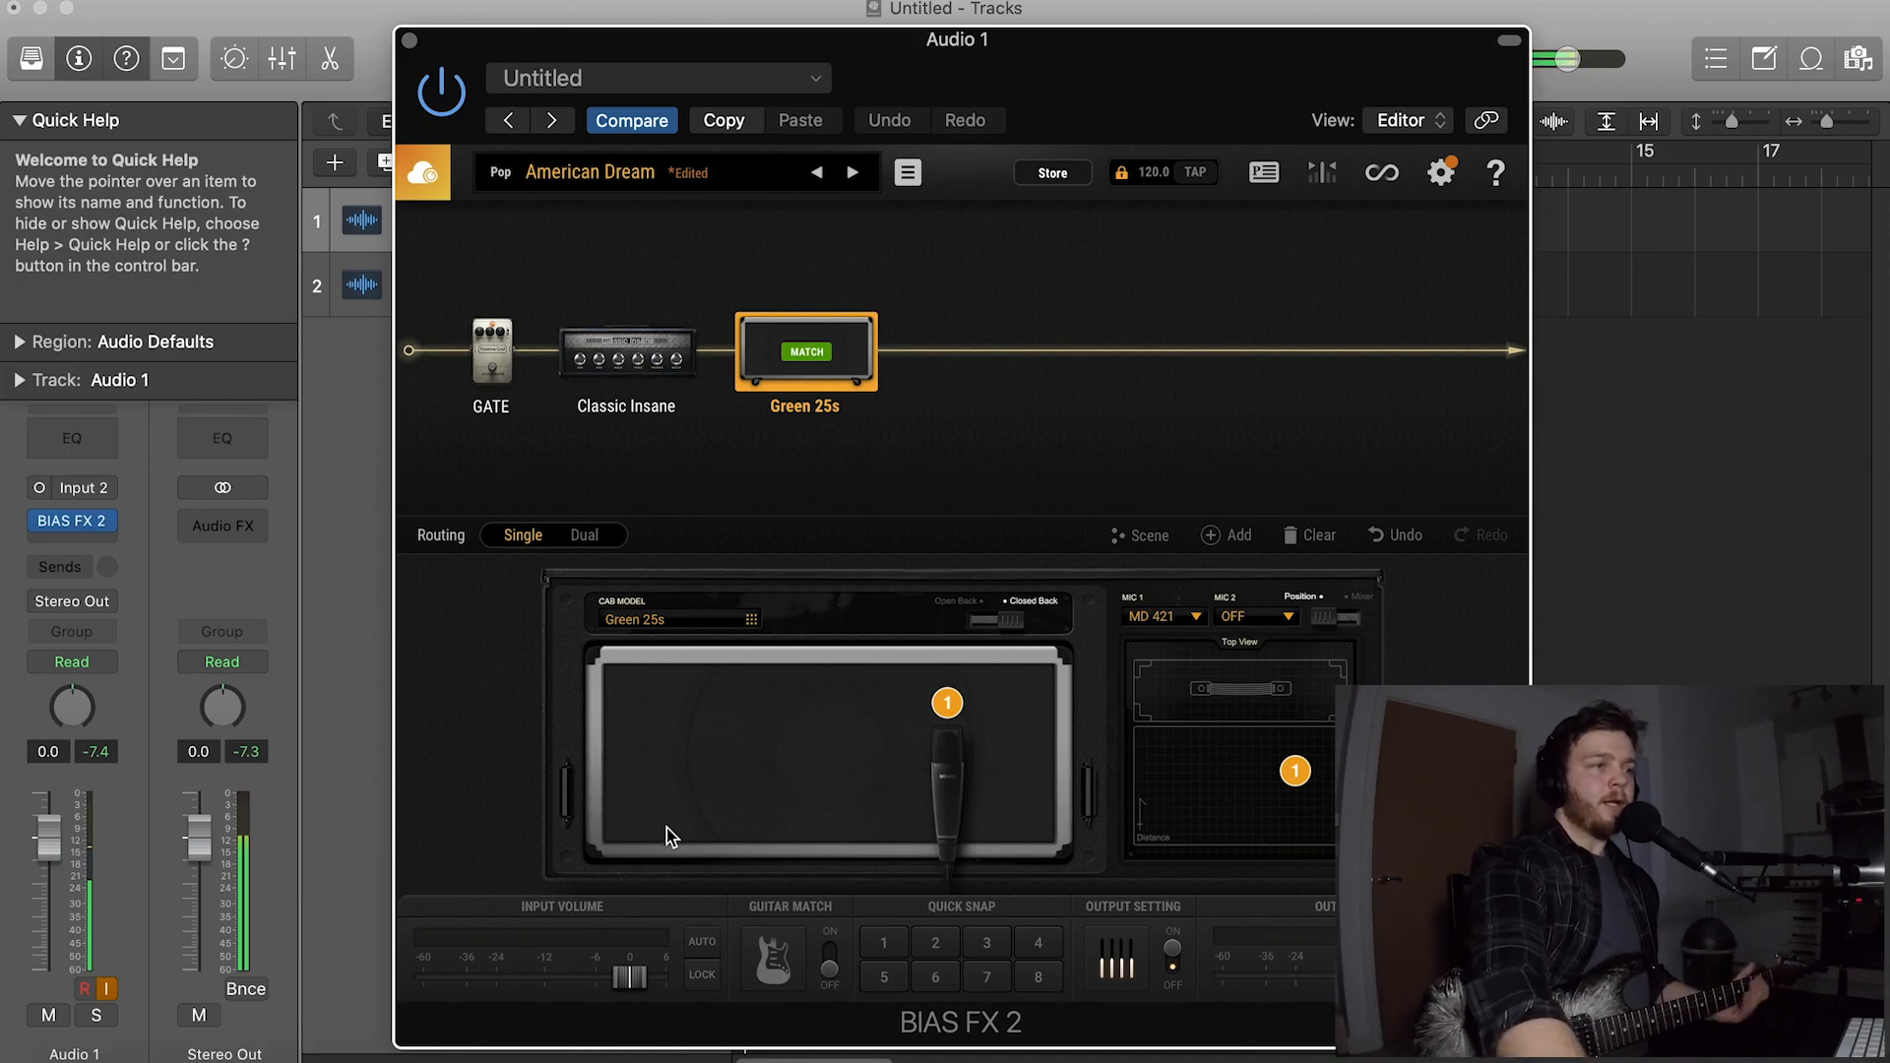
left_click(1160, 623)
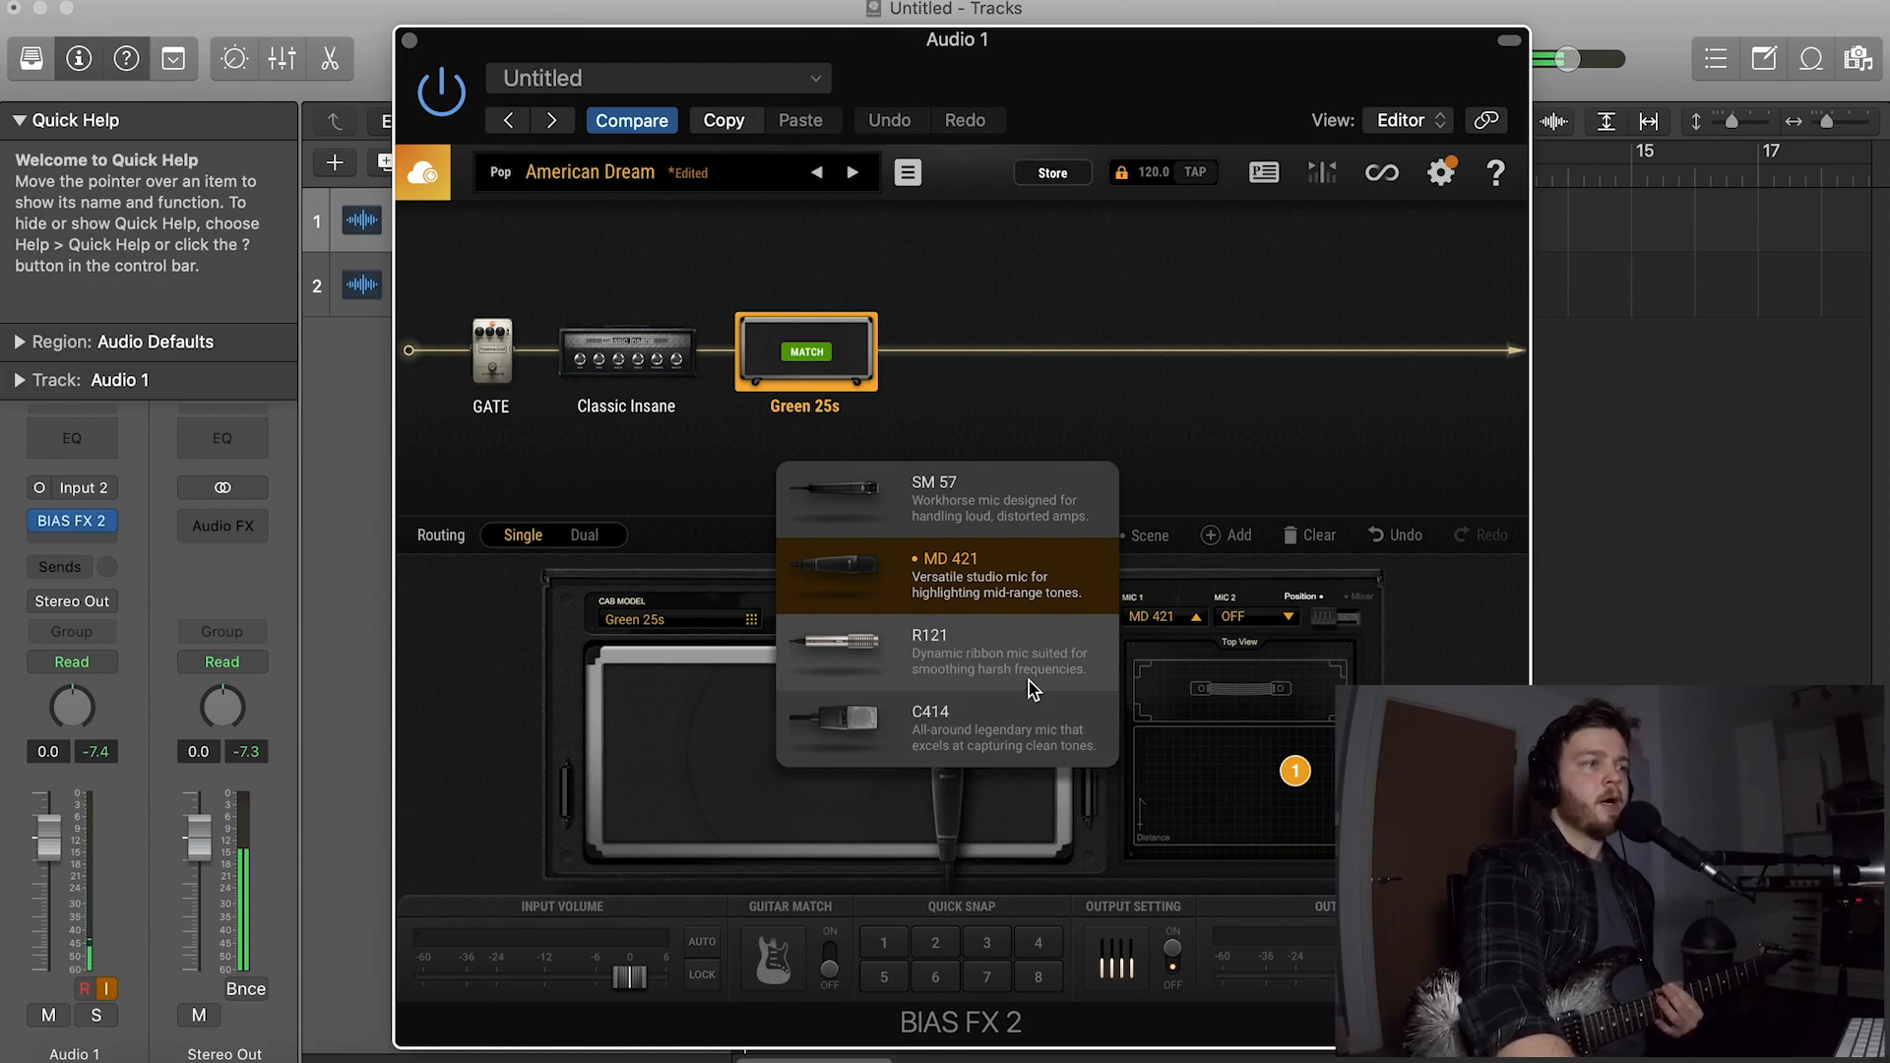
left_click(1008, 665)
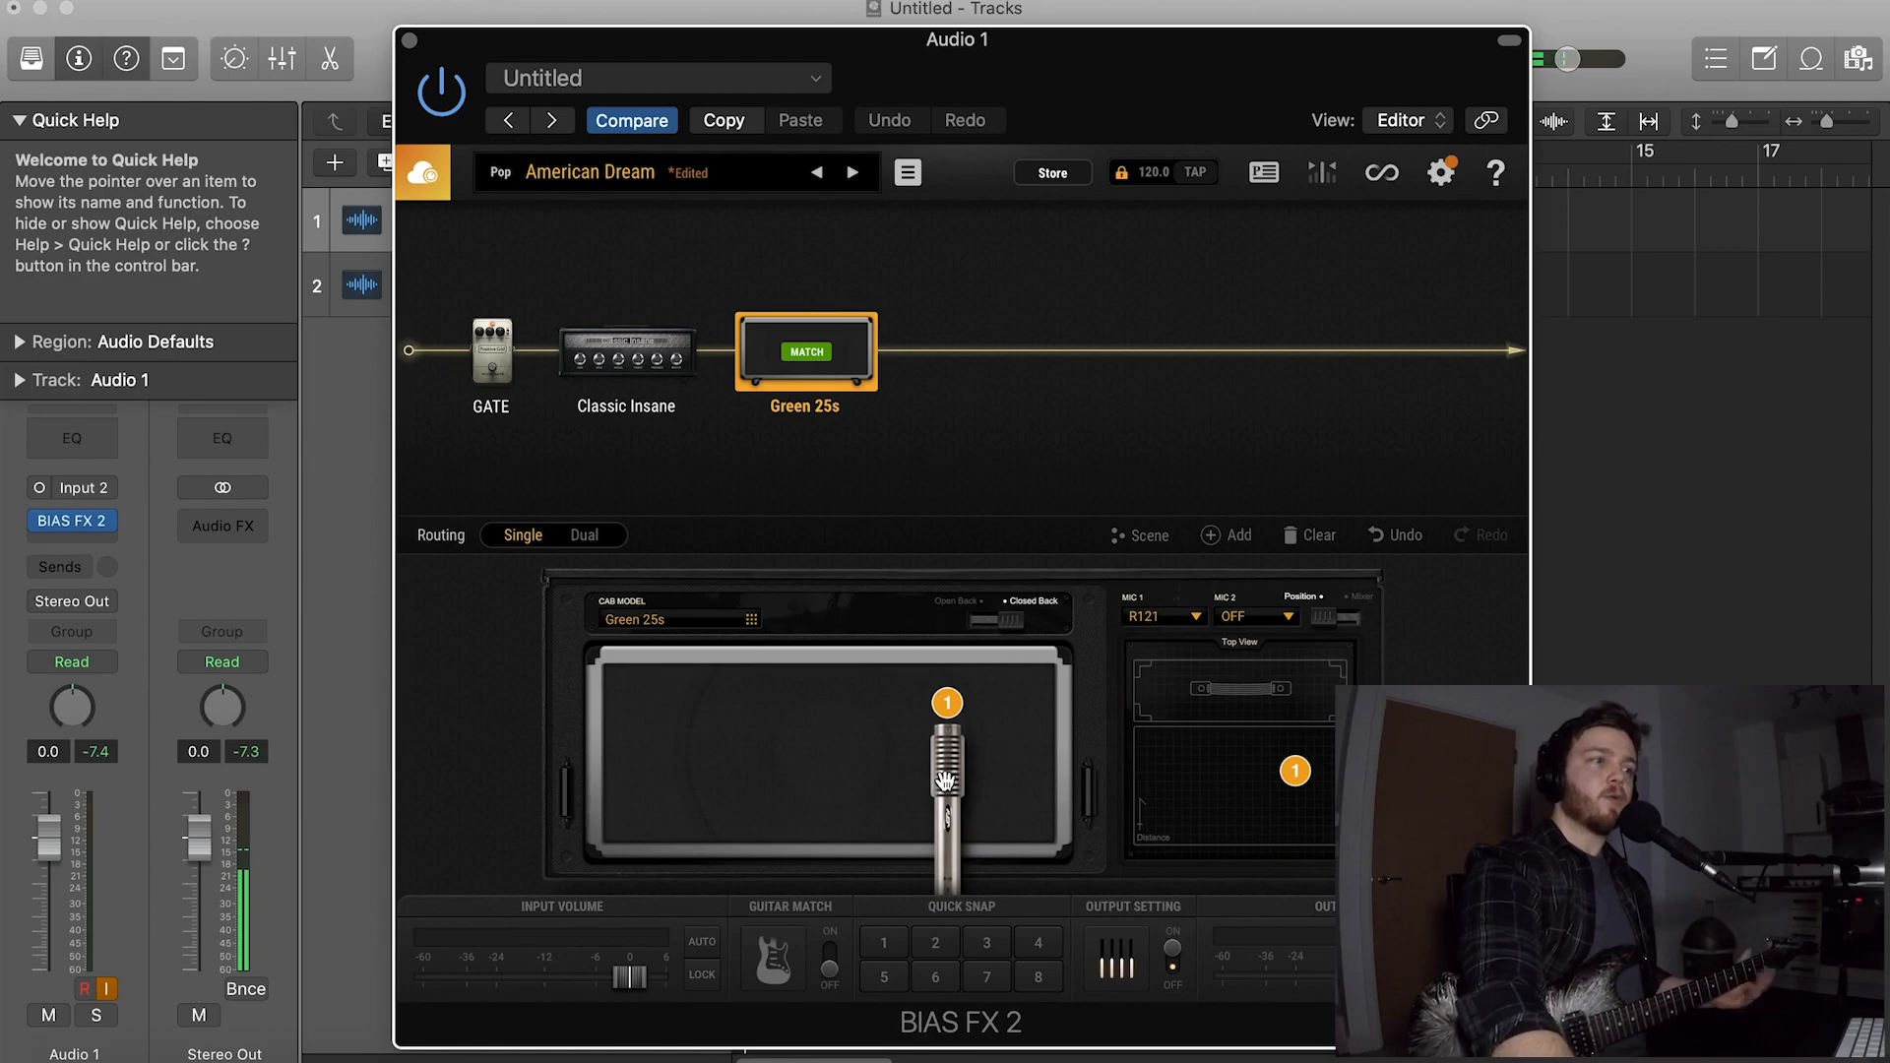
left_click_drag(948, 782, 846, 814)
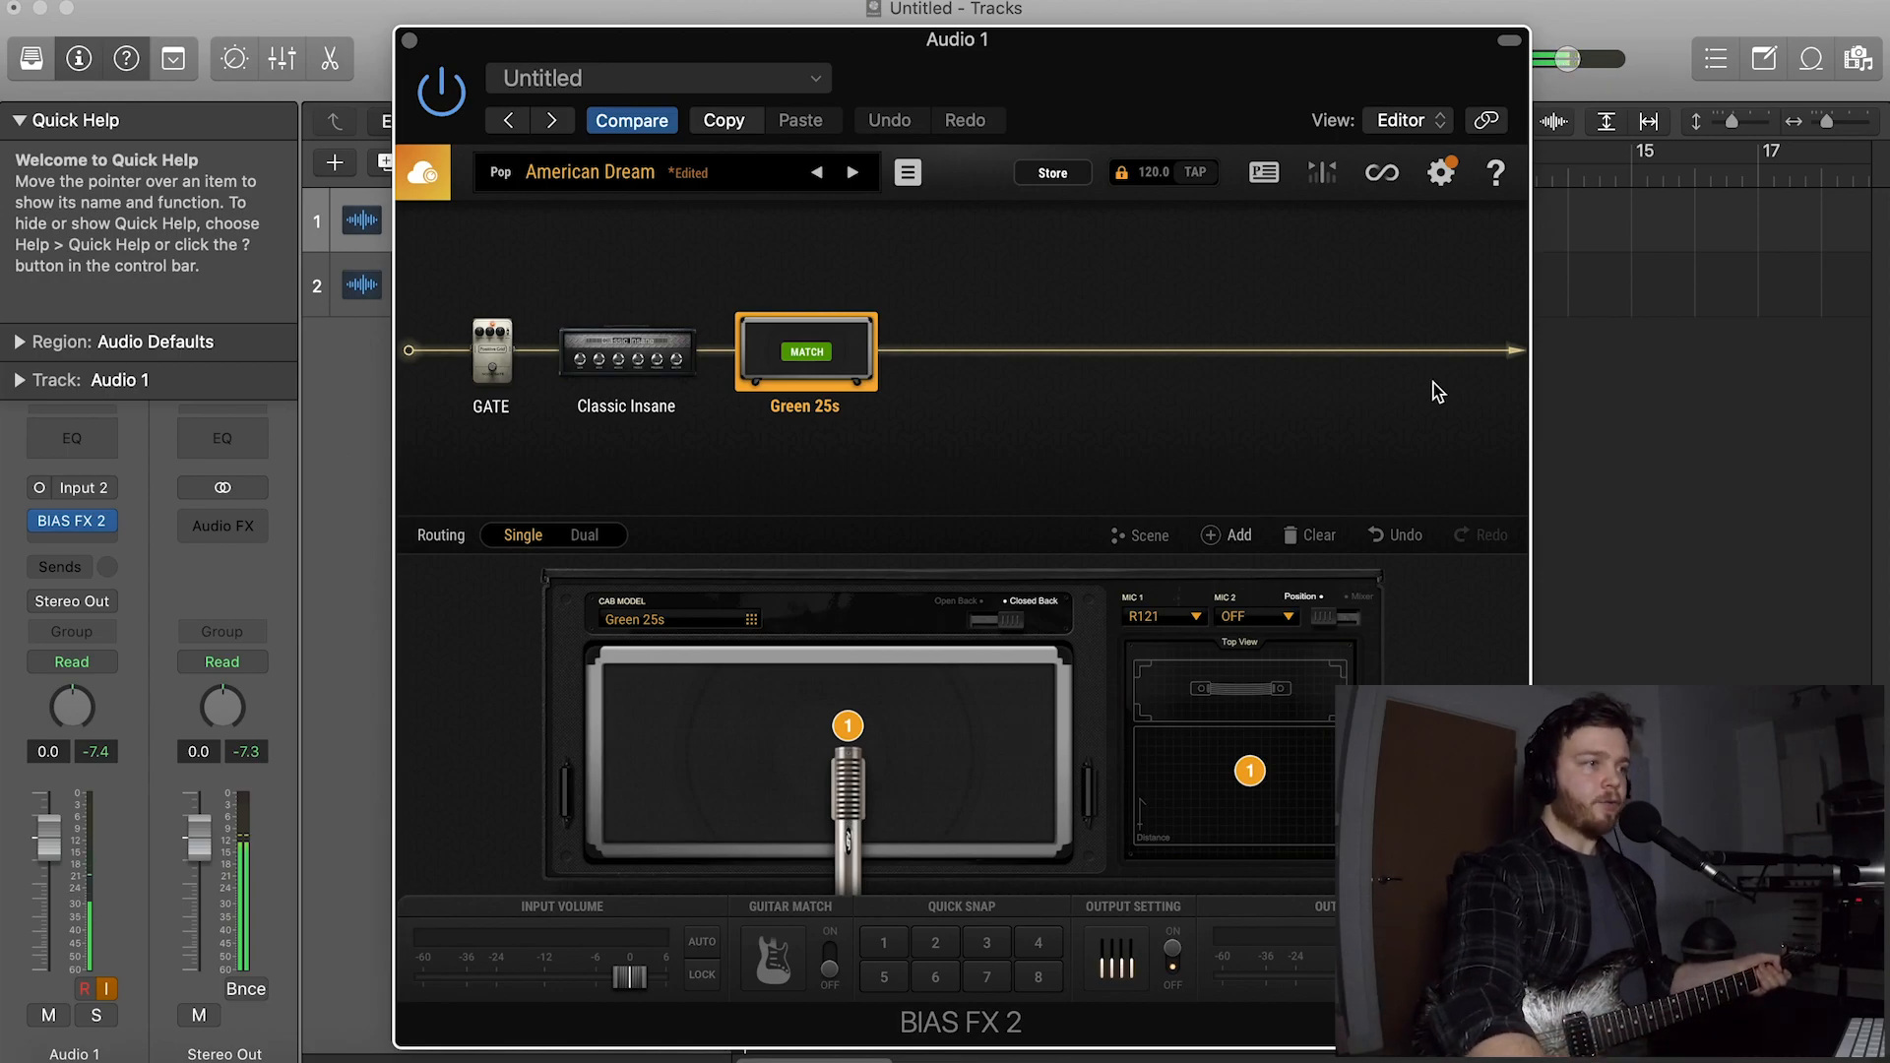
Add the 808OD drive pedal to the signal chain between the noise gate and the Classic Insane amp
left_click(1238, 536)
left_click(445, 817)
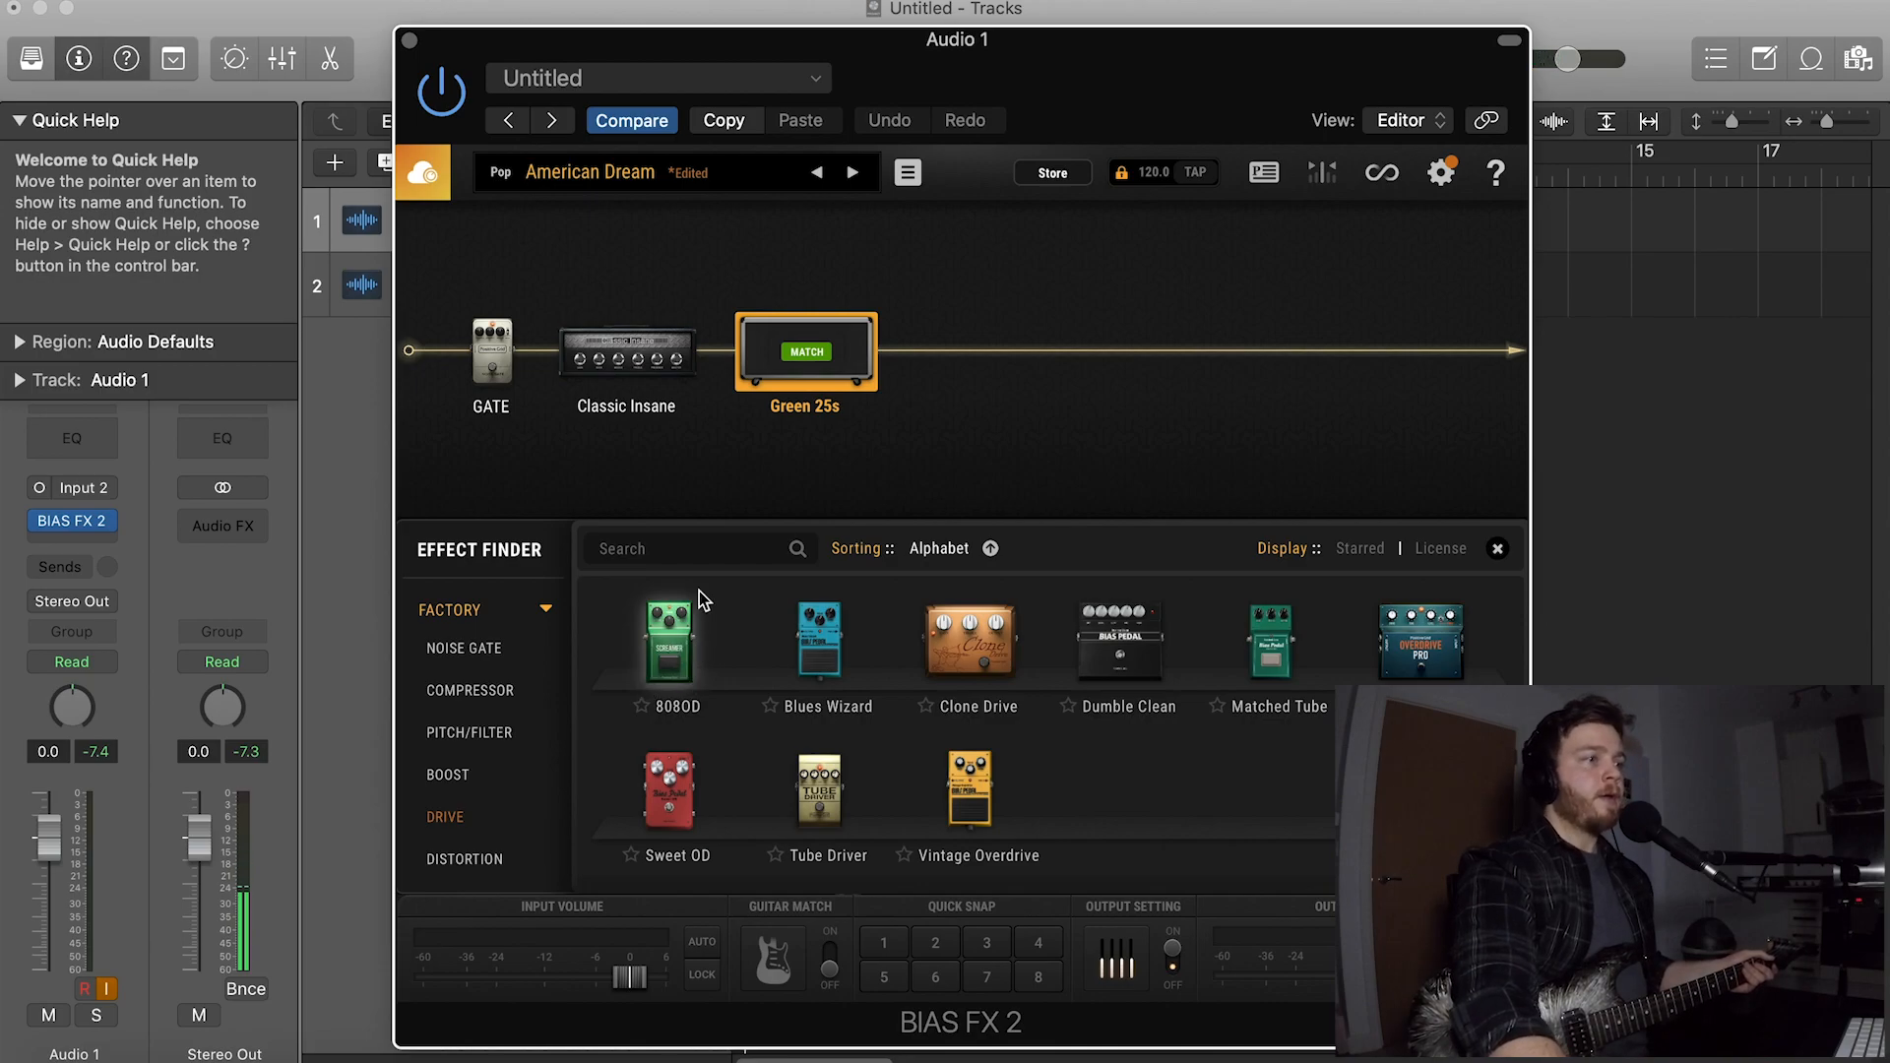
left_click_drag(672, 657, 572, 360)
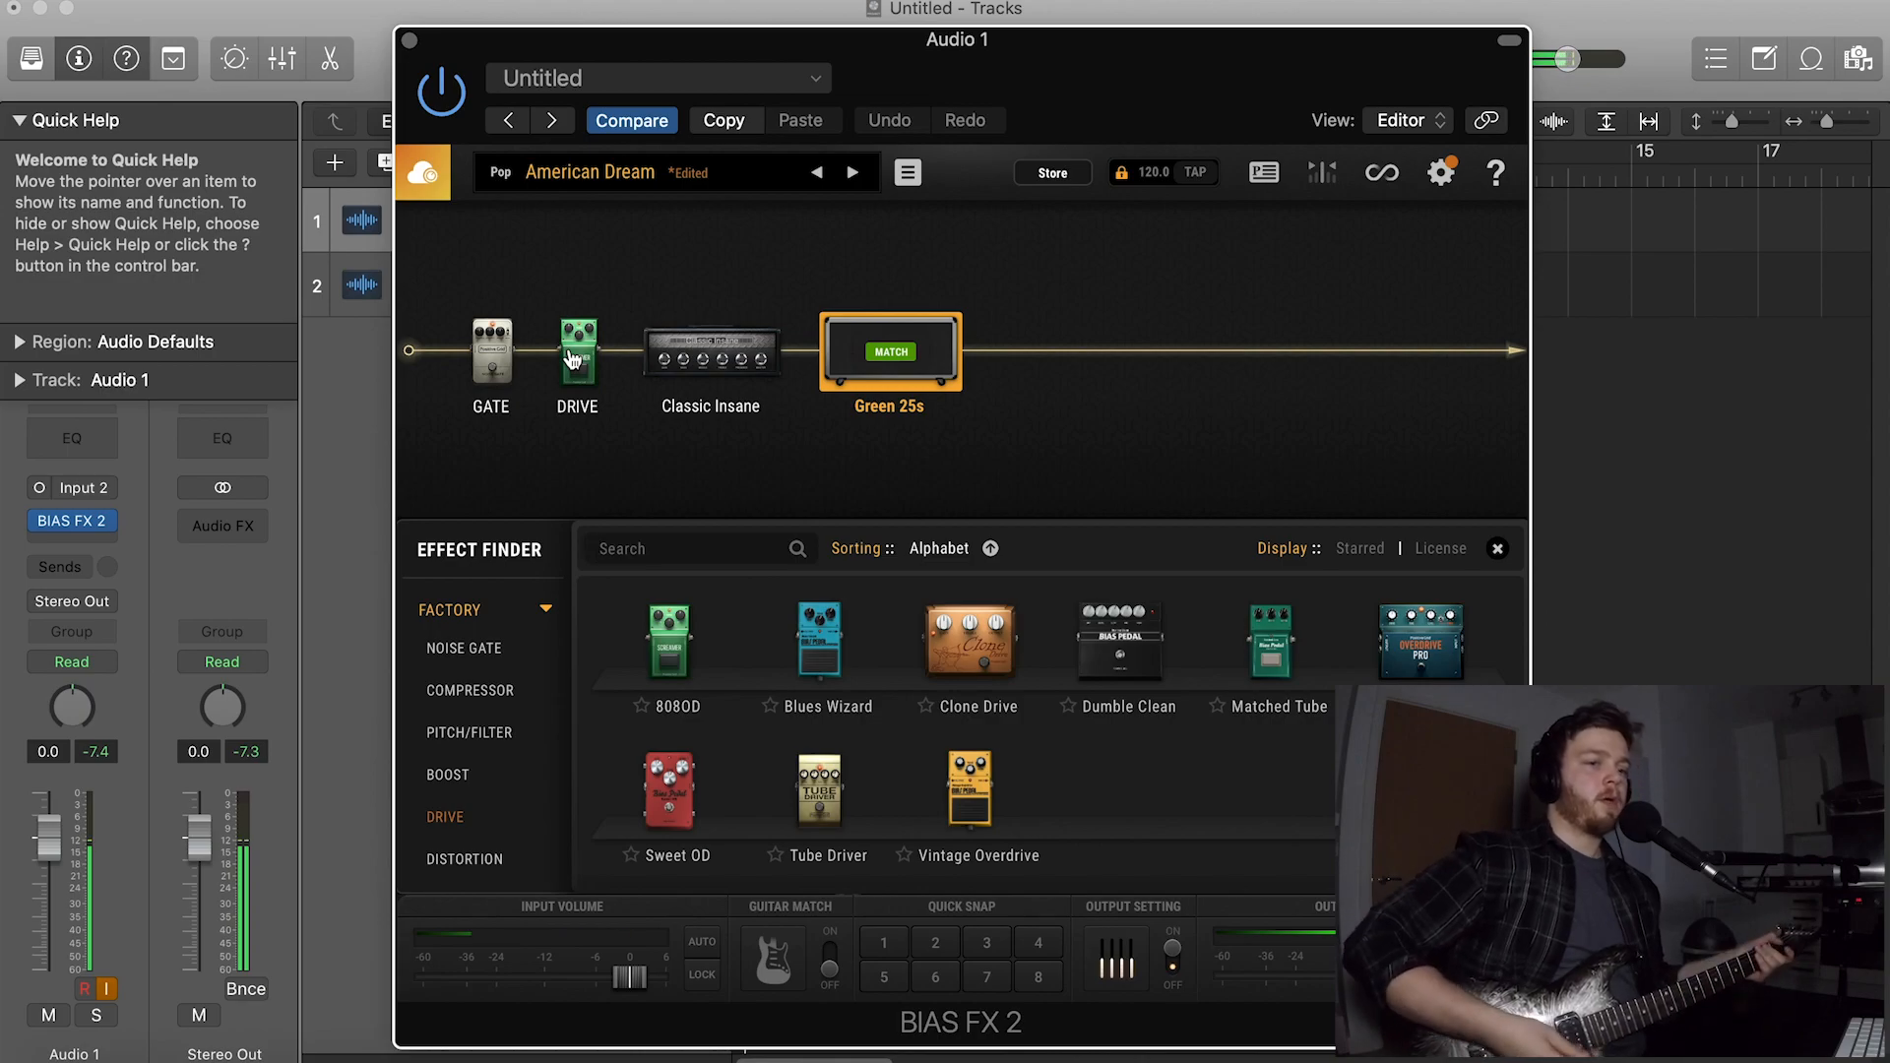
Turn the 808OD pedal's drive down to minimum and raise its tone slightly above the middle
left_click(573, 357)
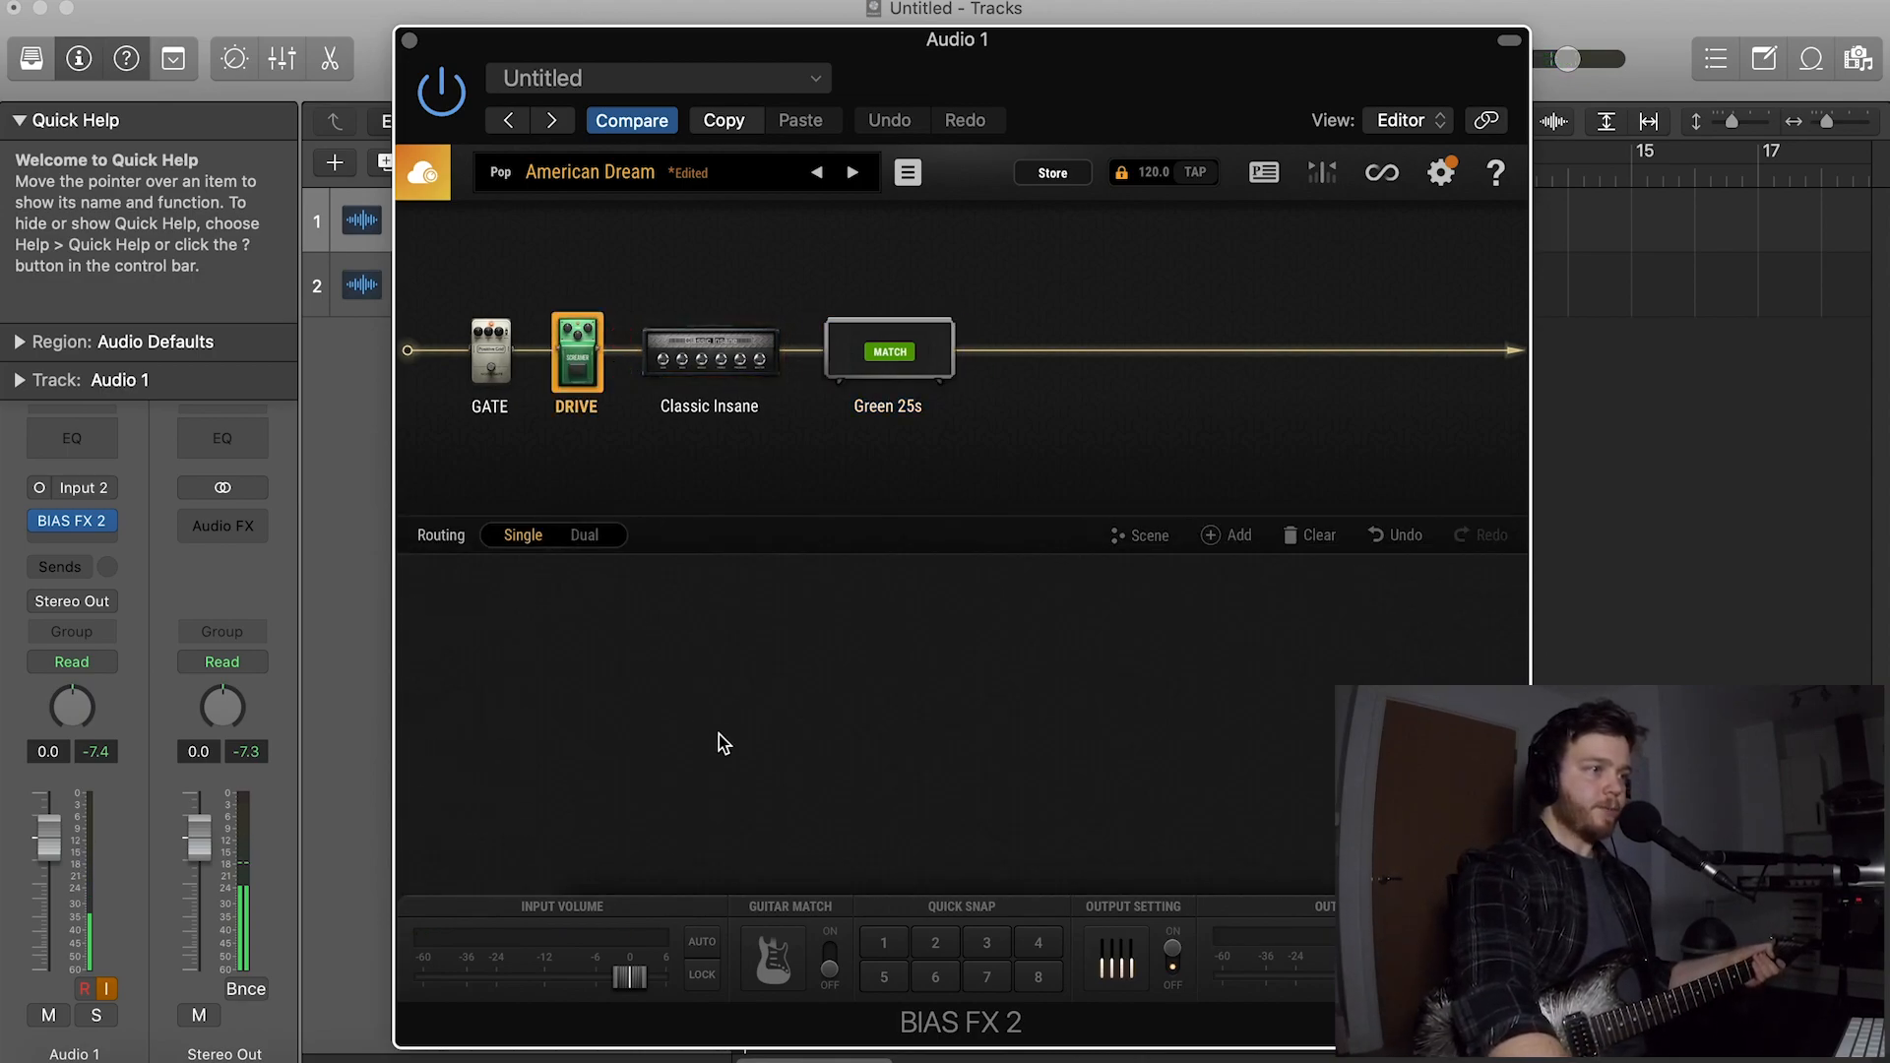
left_click_drag(863, 674, 866, 752)
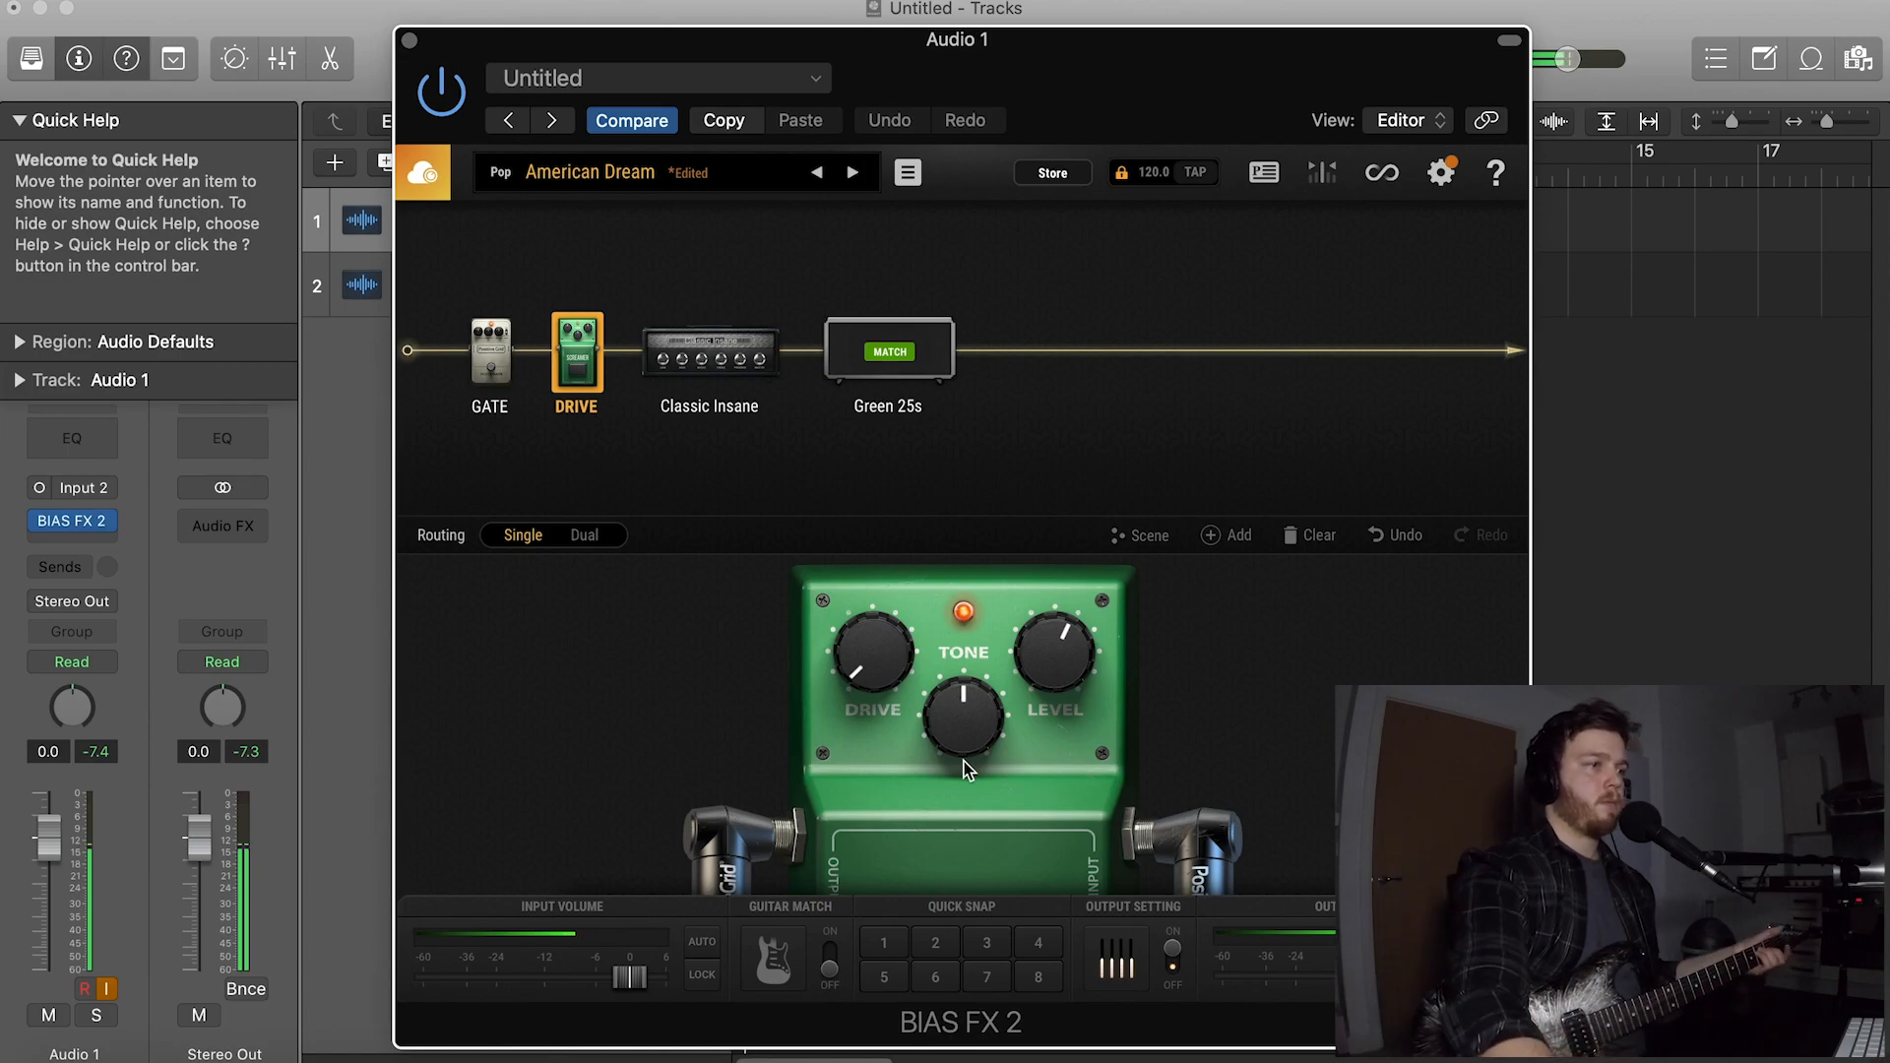
left_click_drag(964, 759, 977, 730)
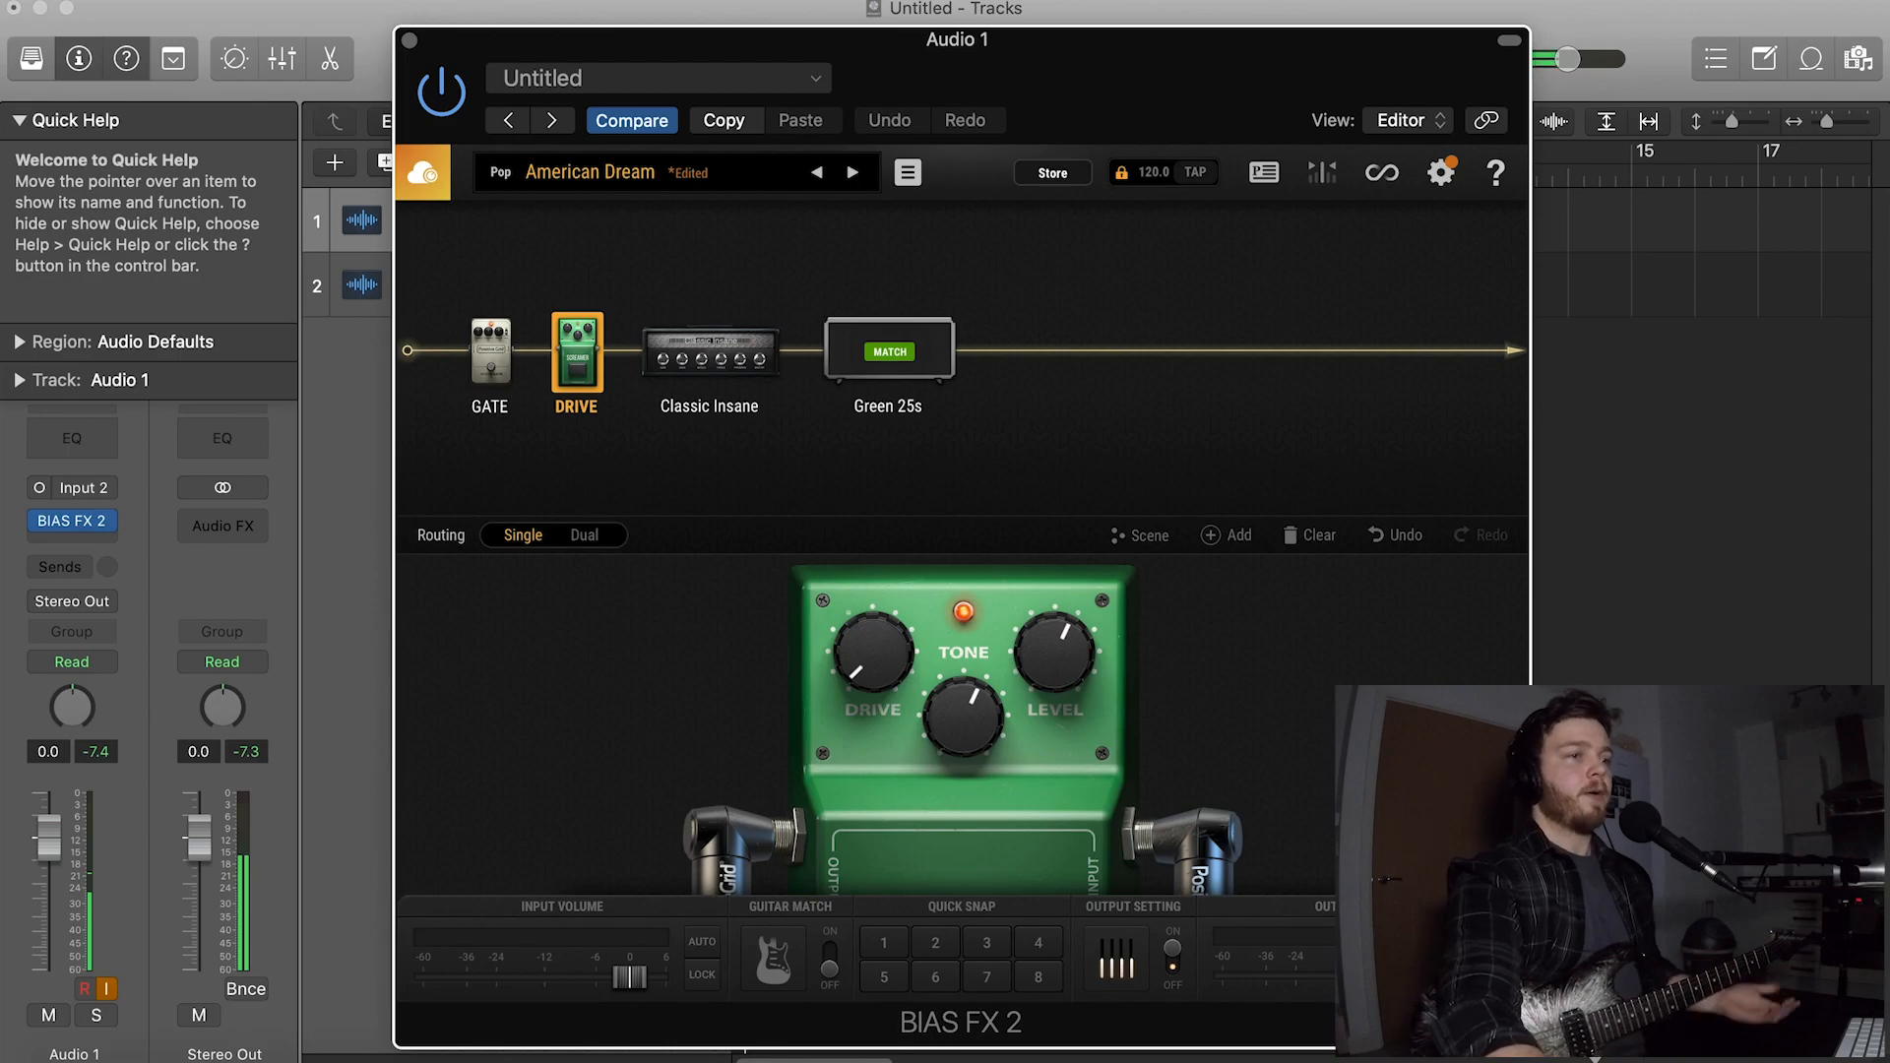
Switch to Spotify and briefly play "Silvera" again to compare it with the guitar tone
left_click(1594, 1061)
left_click(569, 1040)
left_click(944, 999)
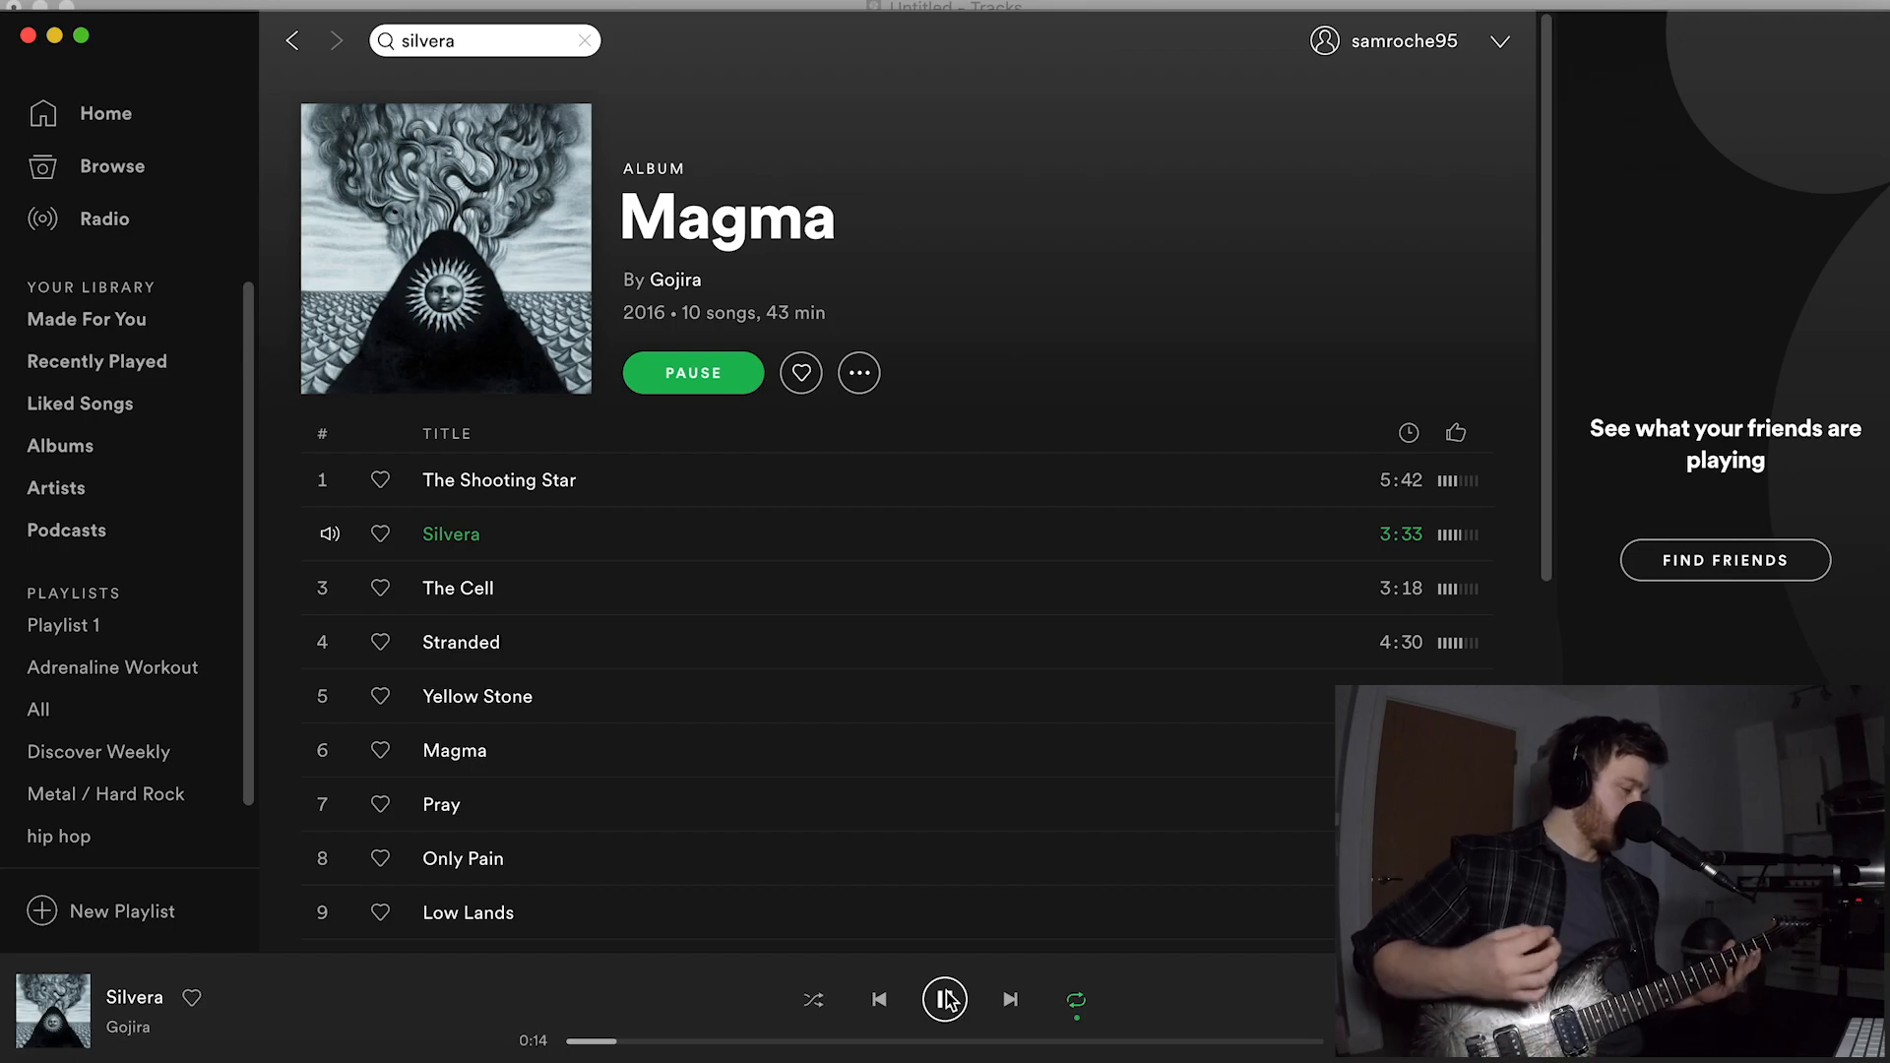
left_click(945, 999)
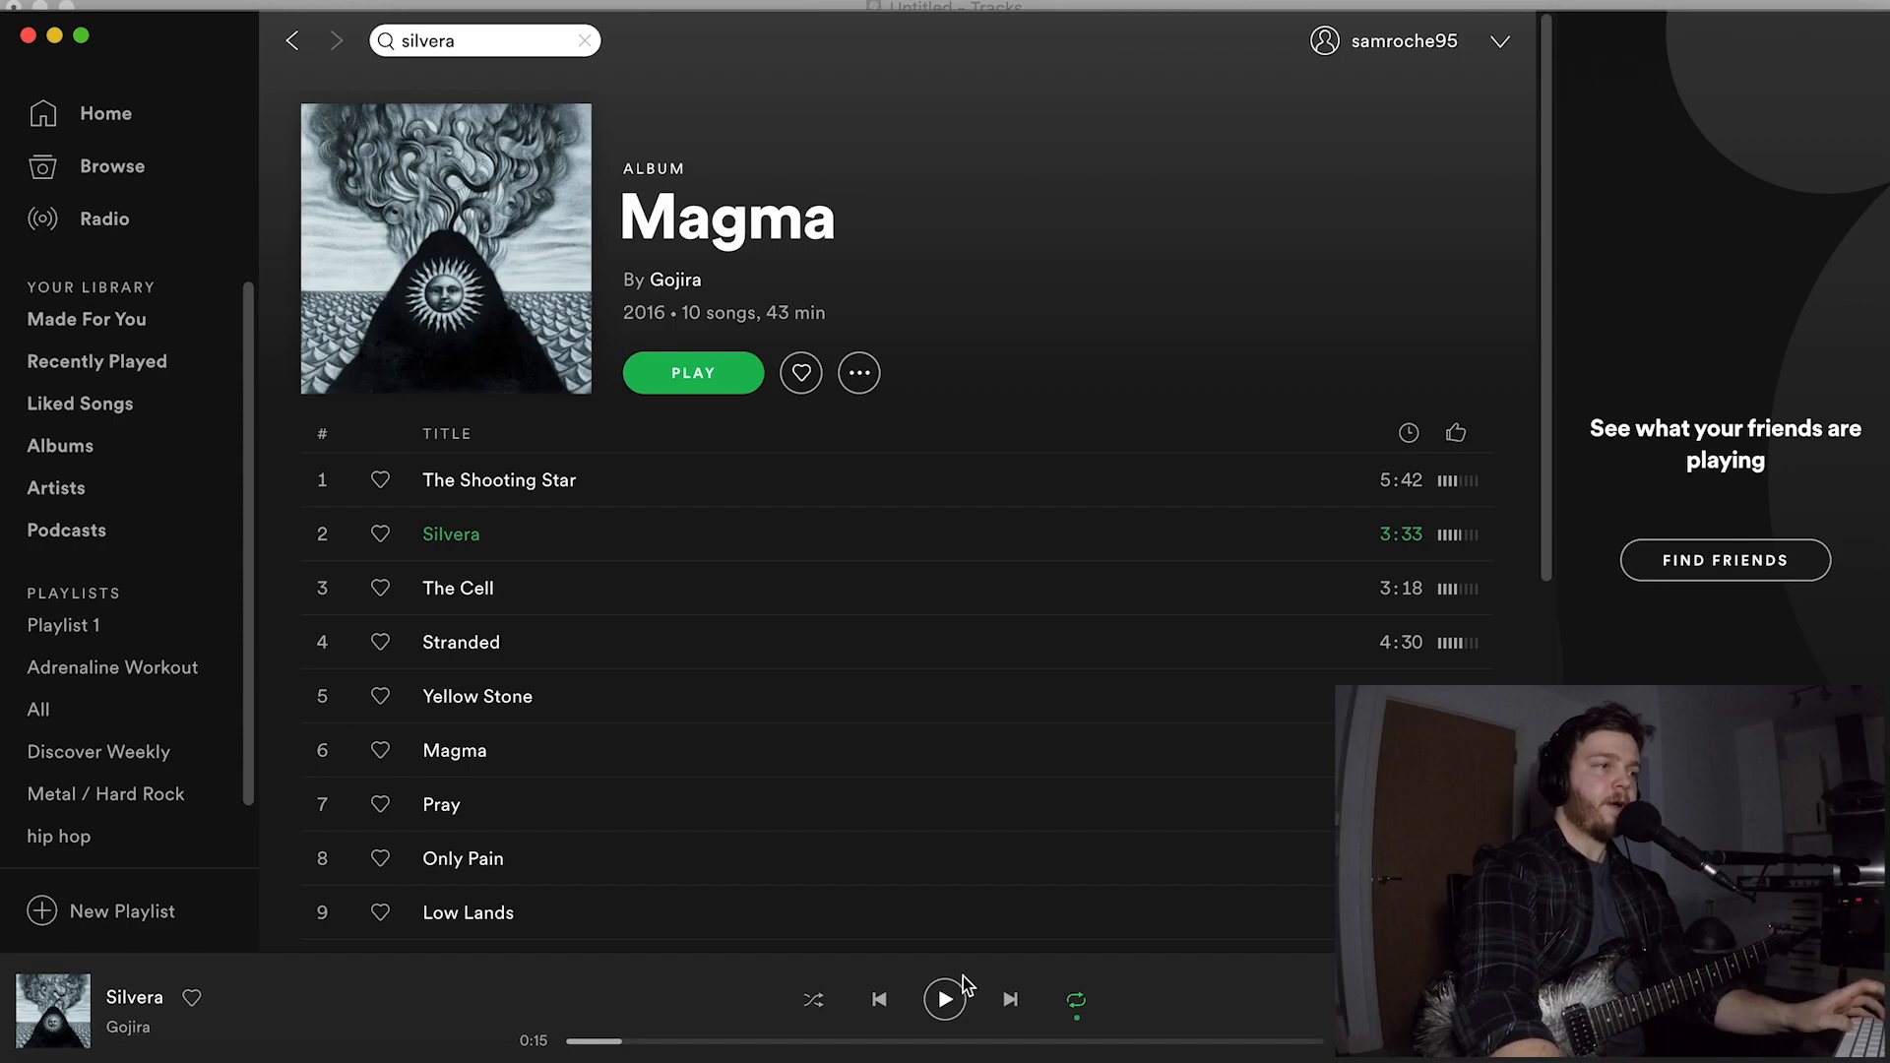
Return to BIAS FX 2 in Logic Pro and add the EQ10 rack equalizer after the Green 25s cabinet
key("super+Tab")
key("super+shift+Tab")
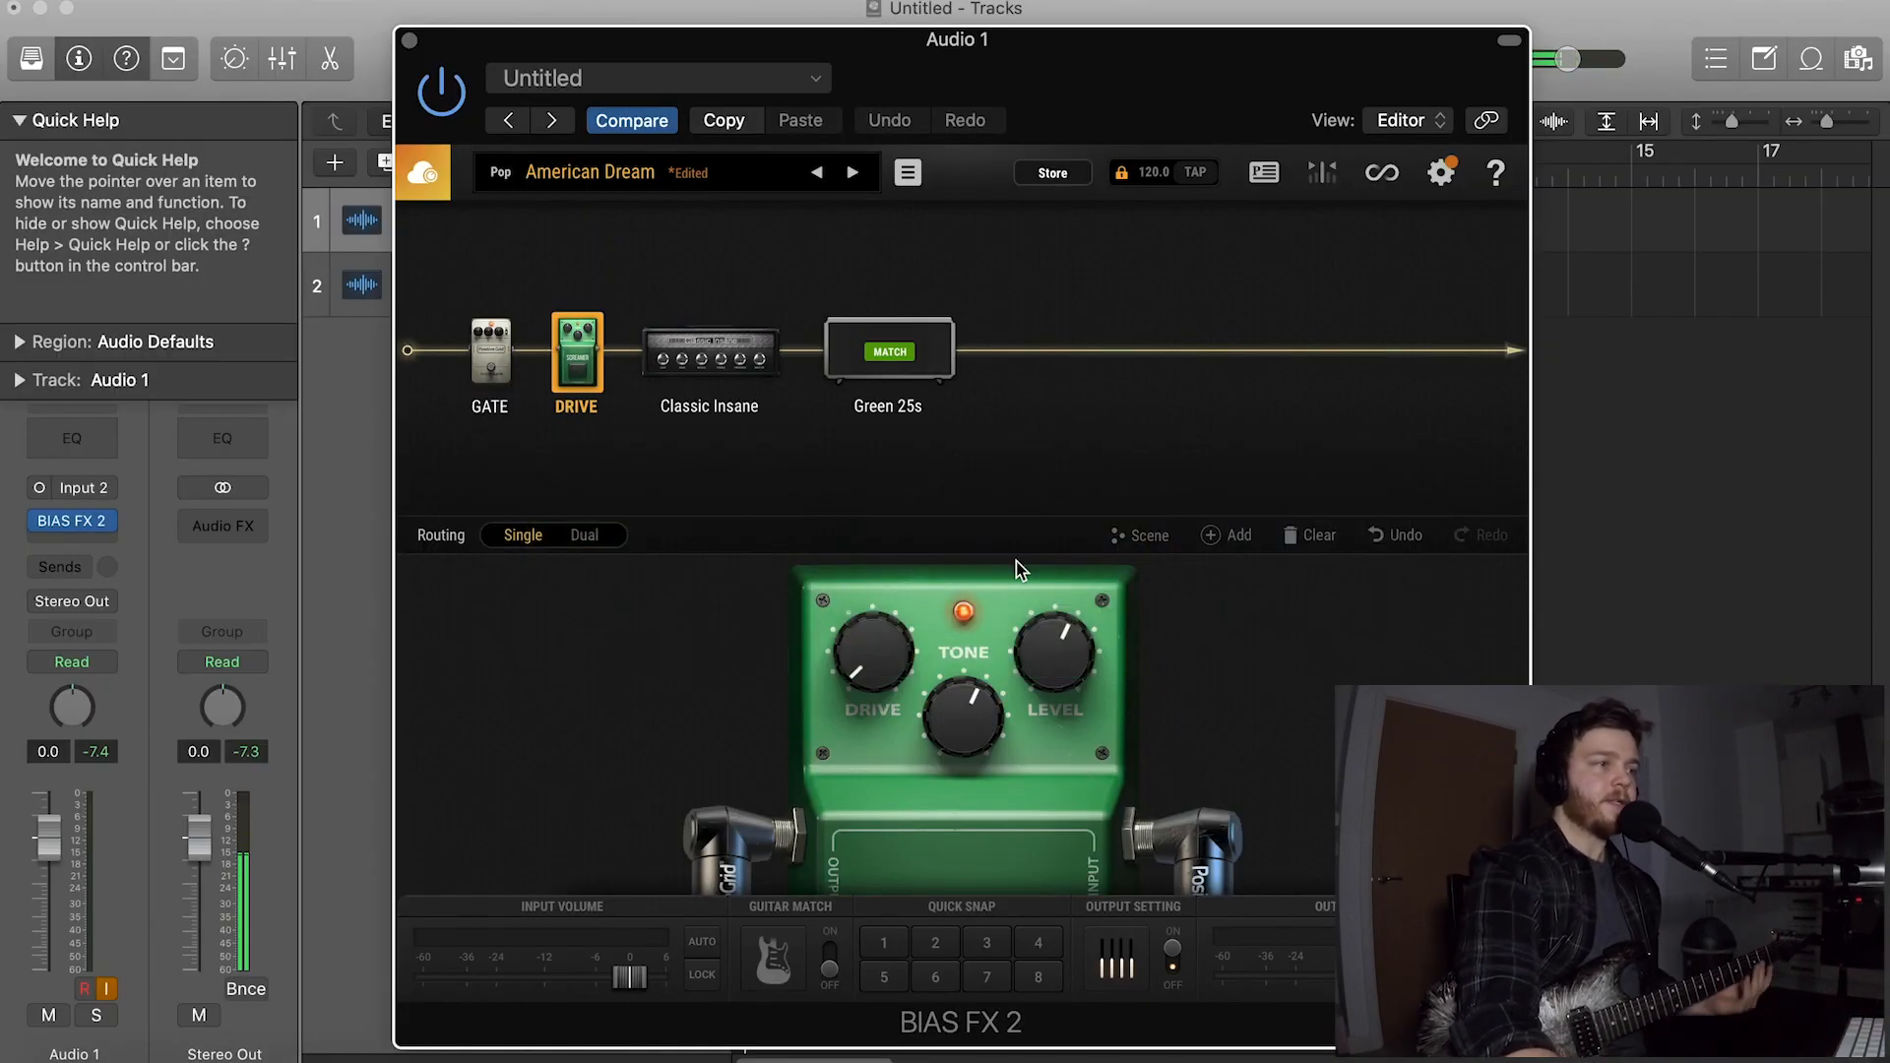
left_click(1232, 535)
scroll(492, 778, "down", 3)
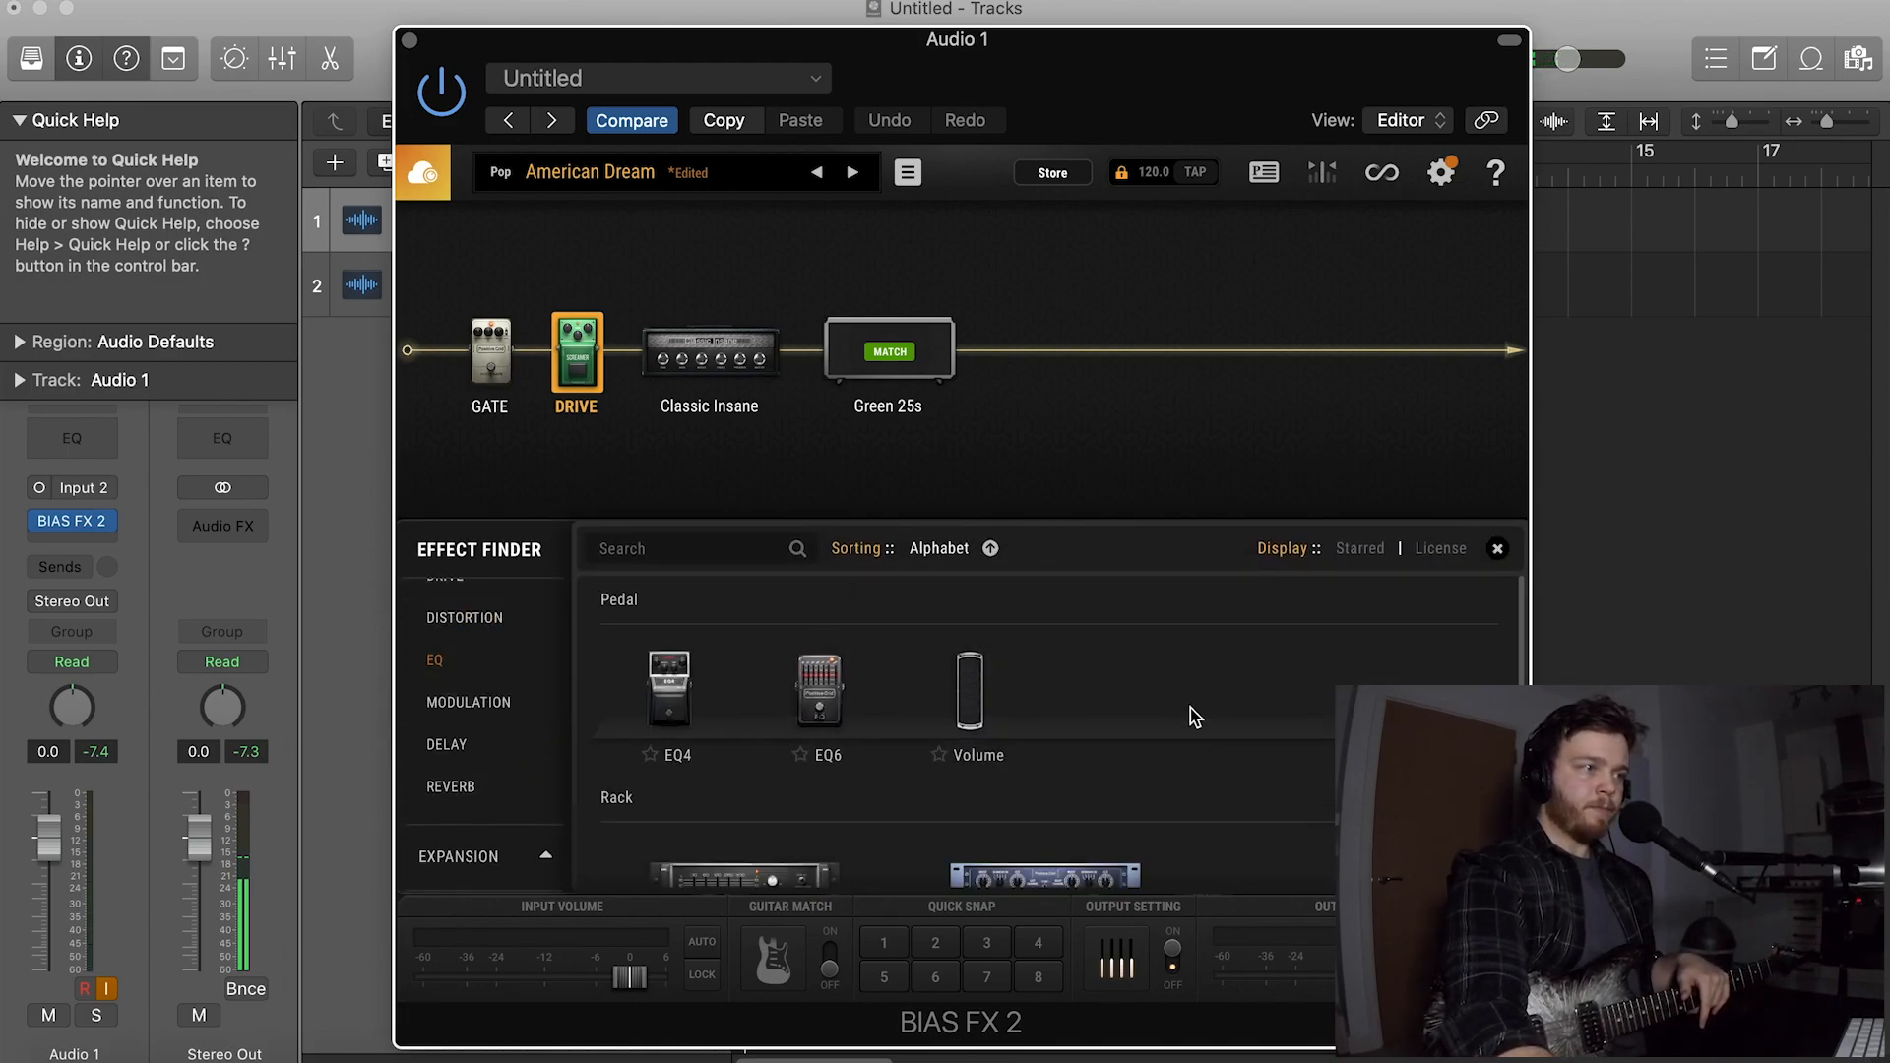
scroll(1190, 738, "down", 2)
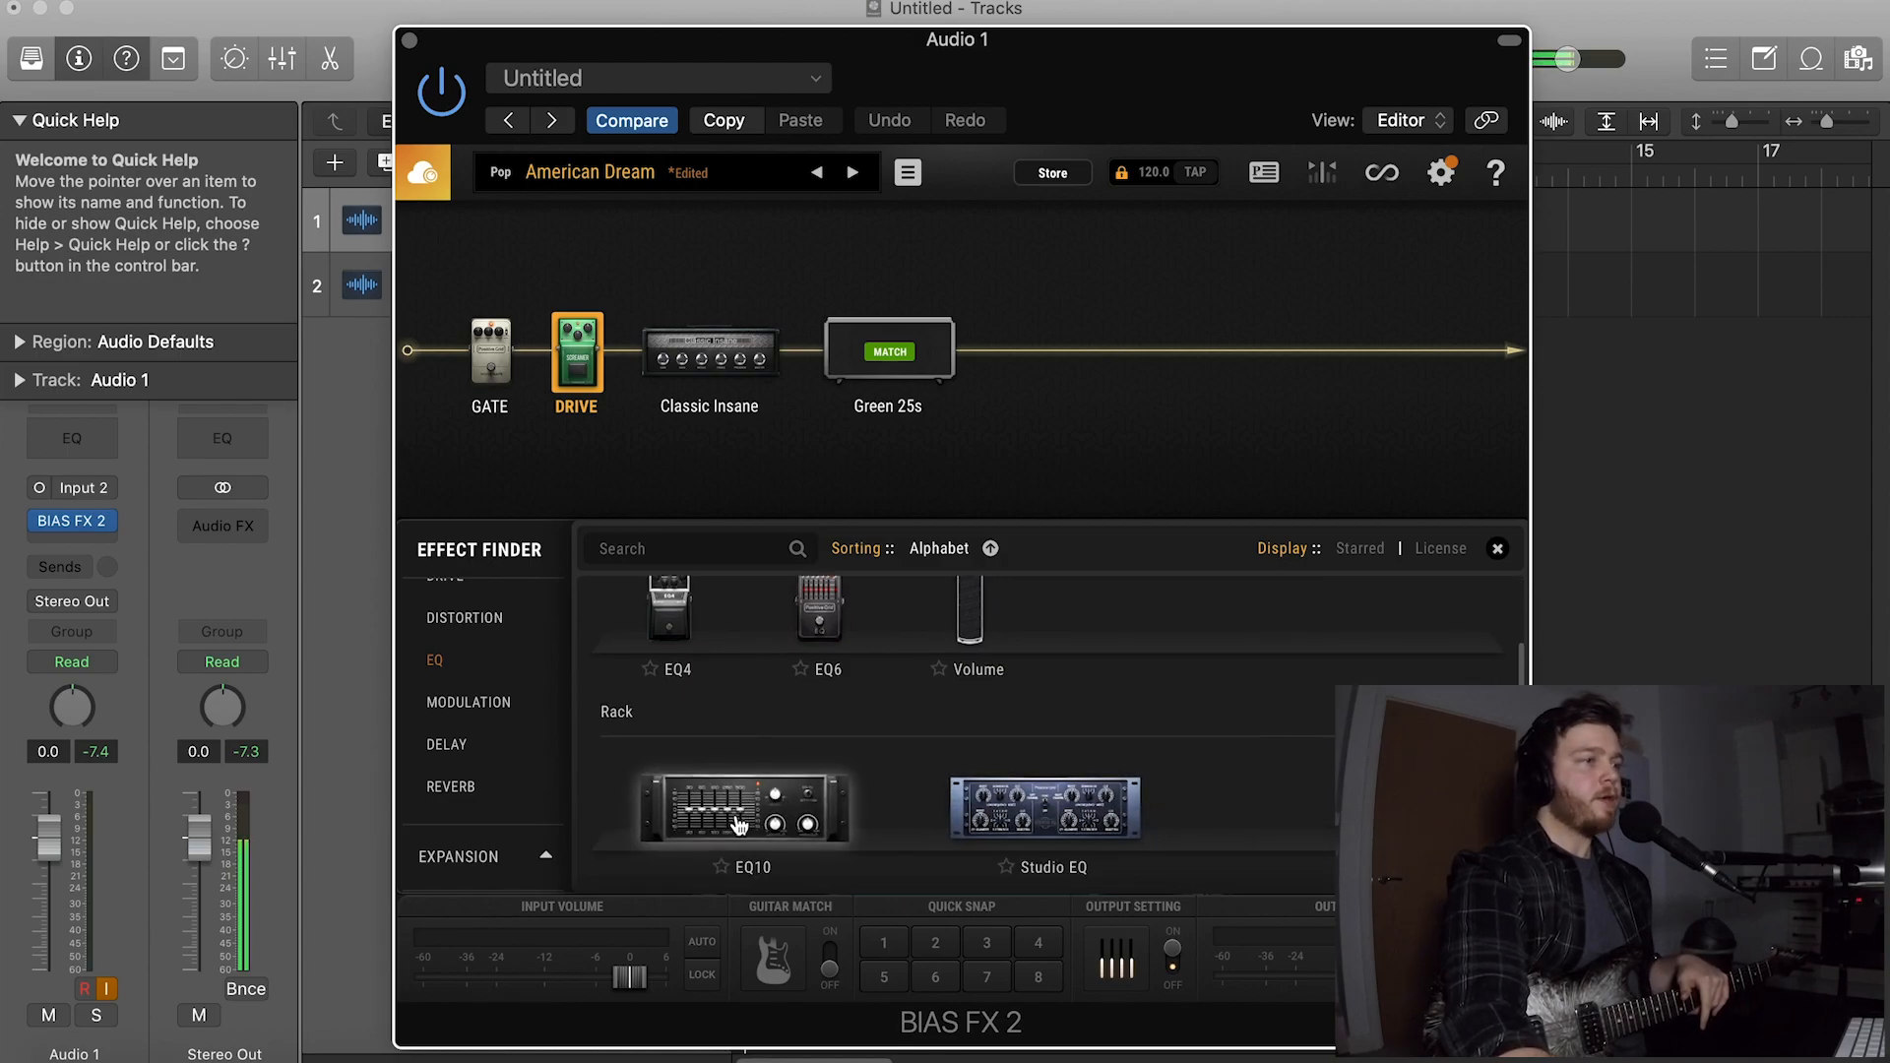
left_click_drag(740, 819, 1063, 372)
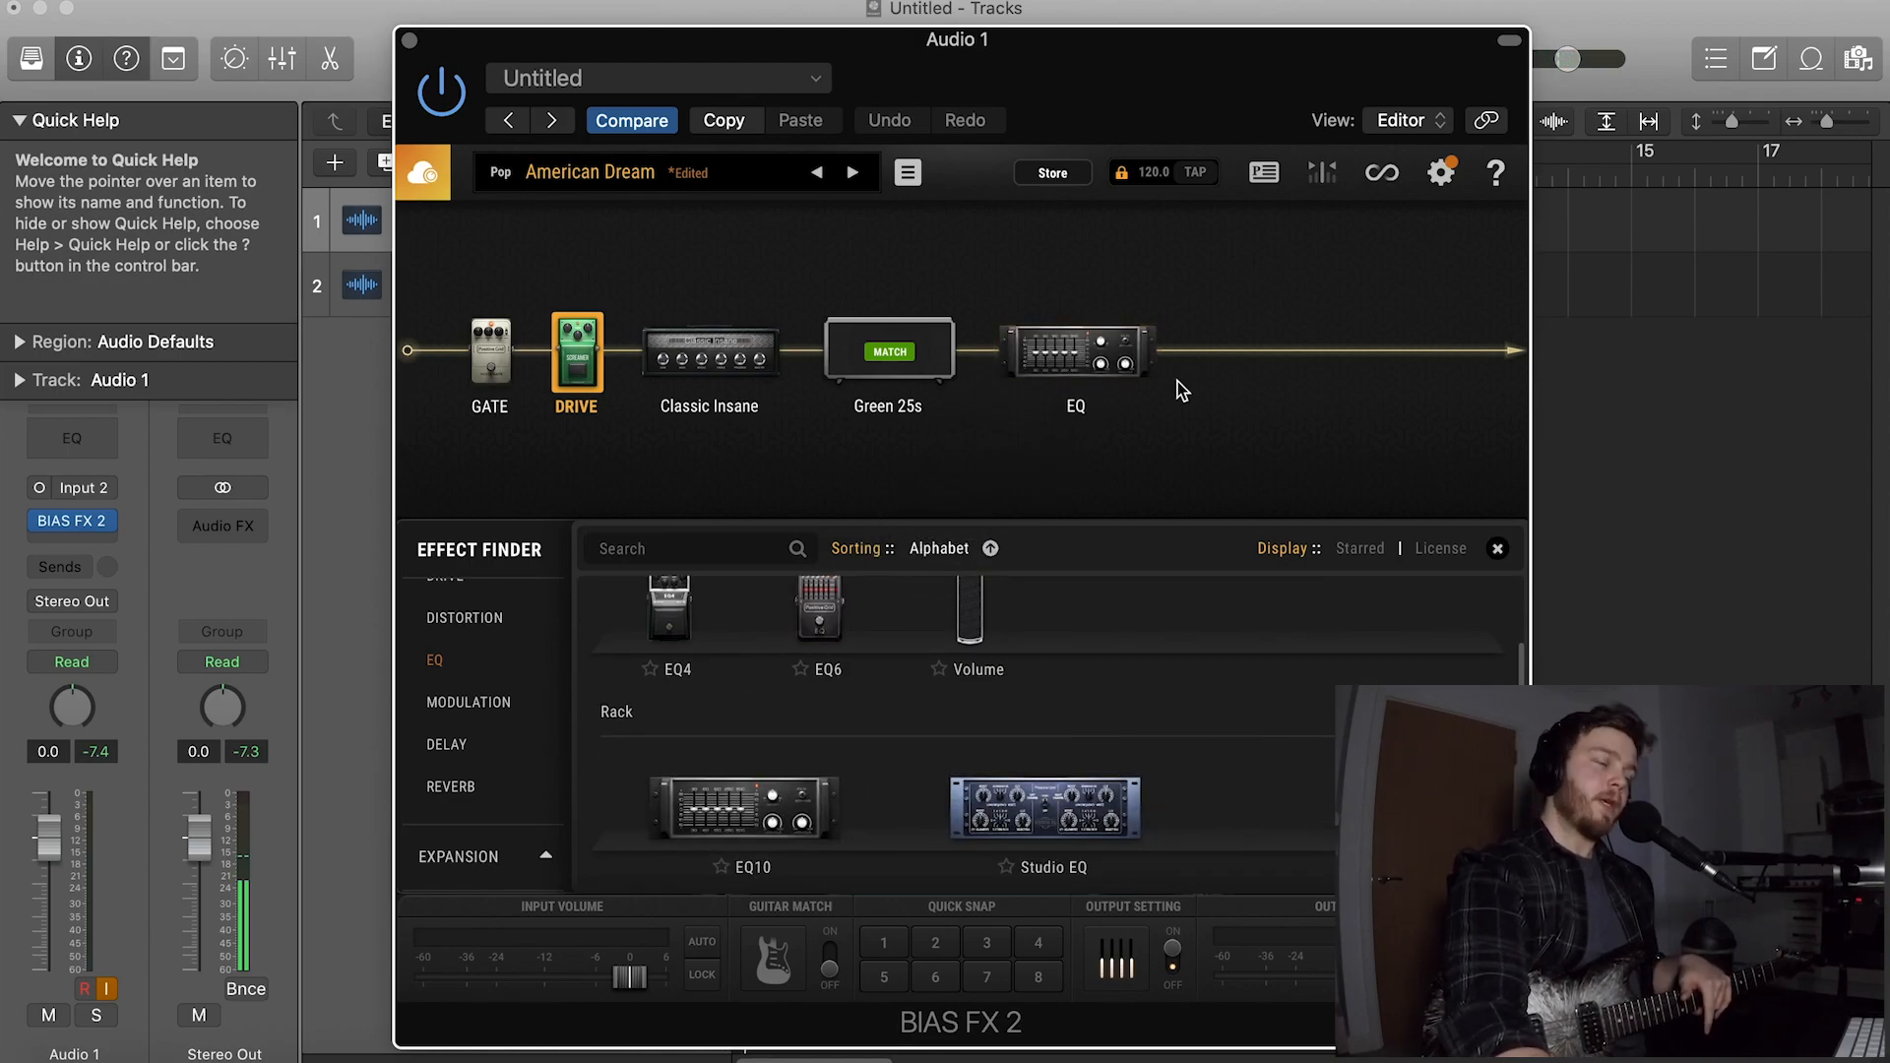
Open the EQ10's controls, try a boost on the 500 Hz band and settle it slightly below zero
left_click(1100, 363)
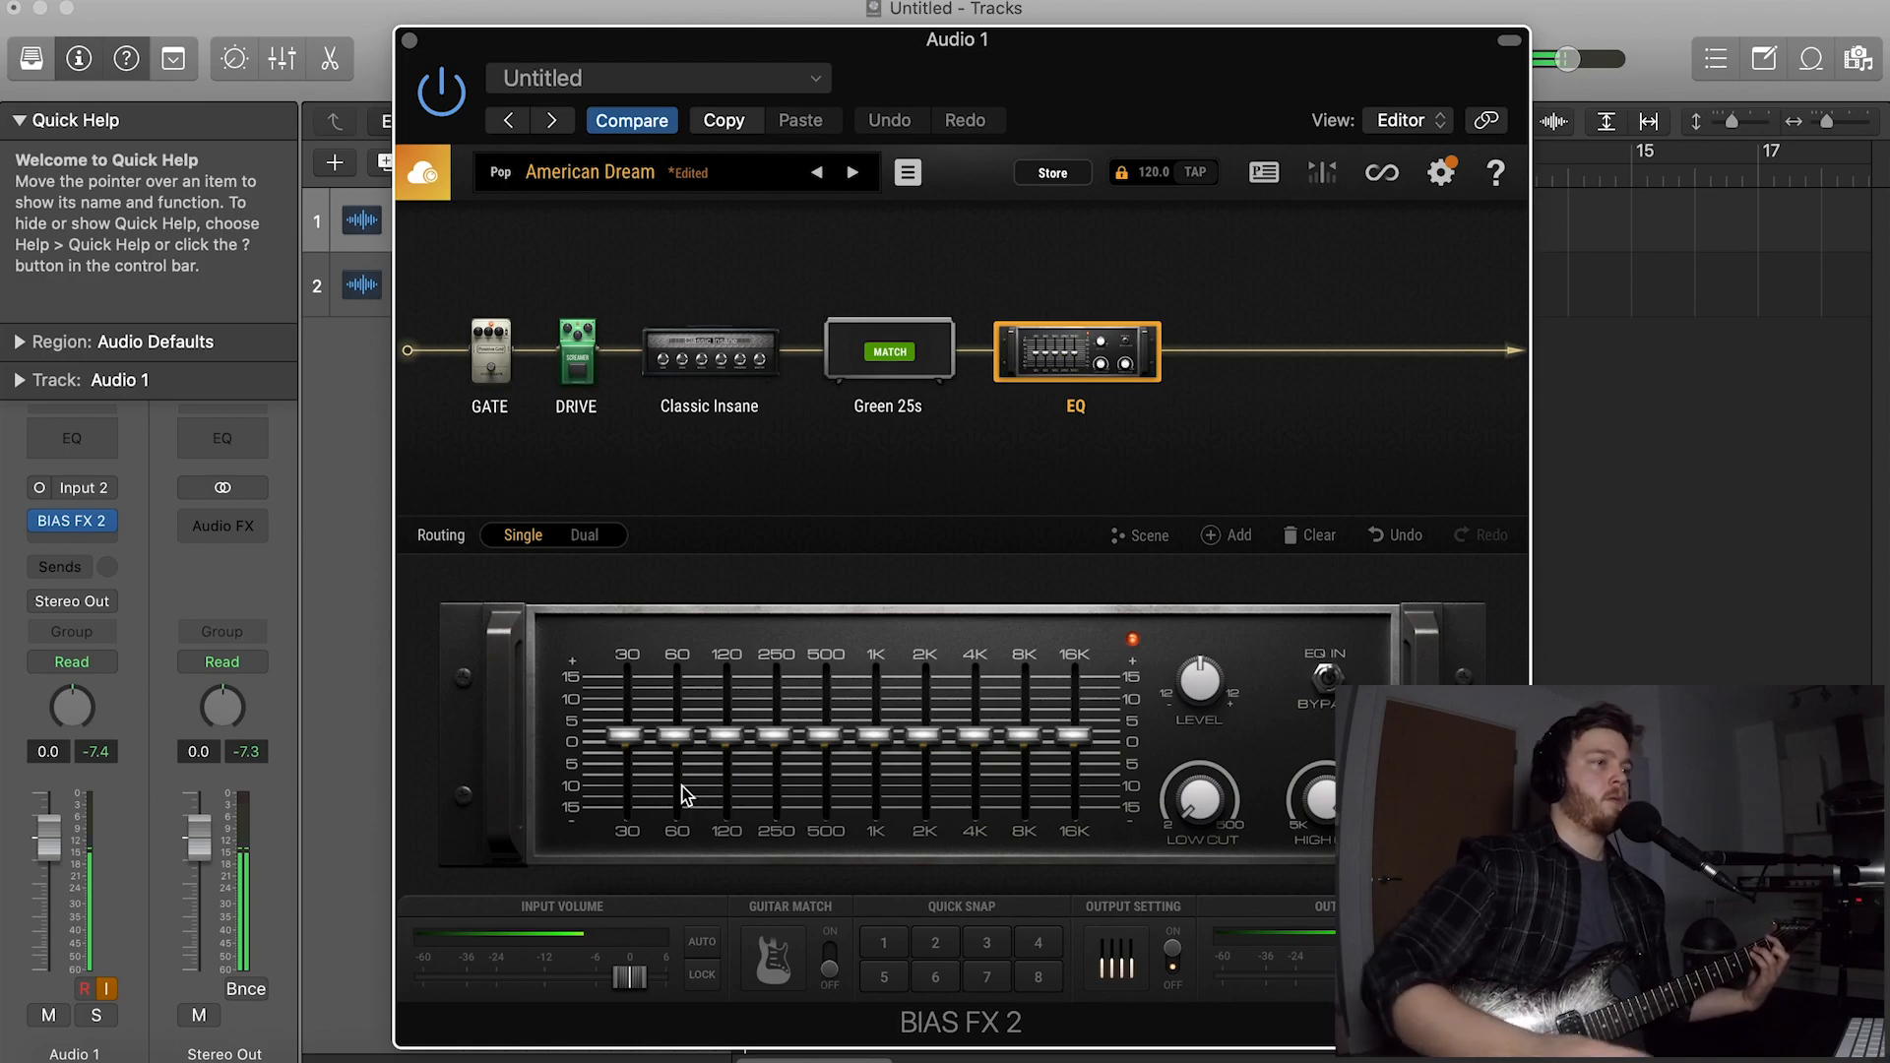
left_click_drag(825, 738, 824, 698)
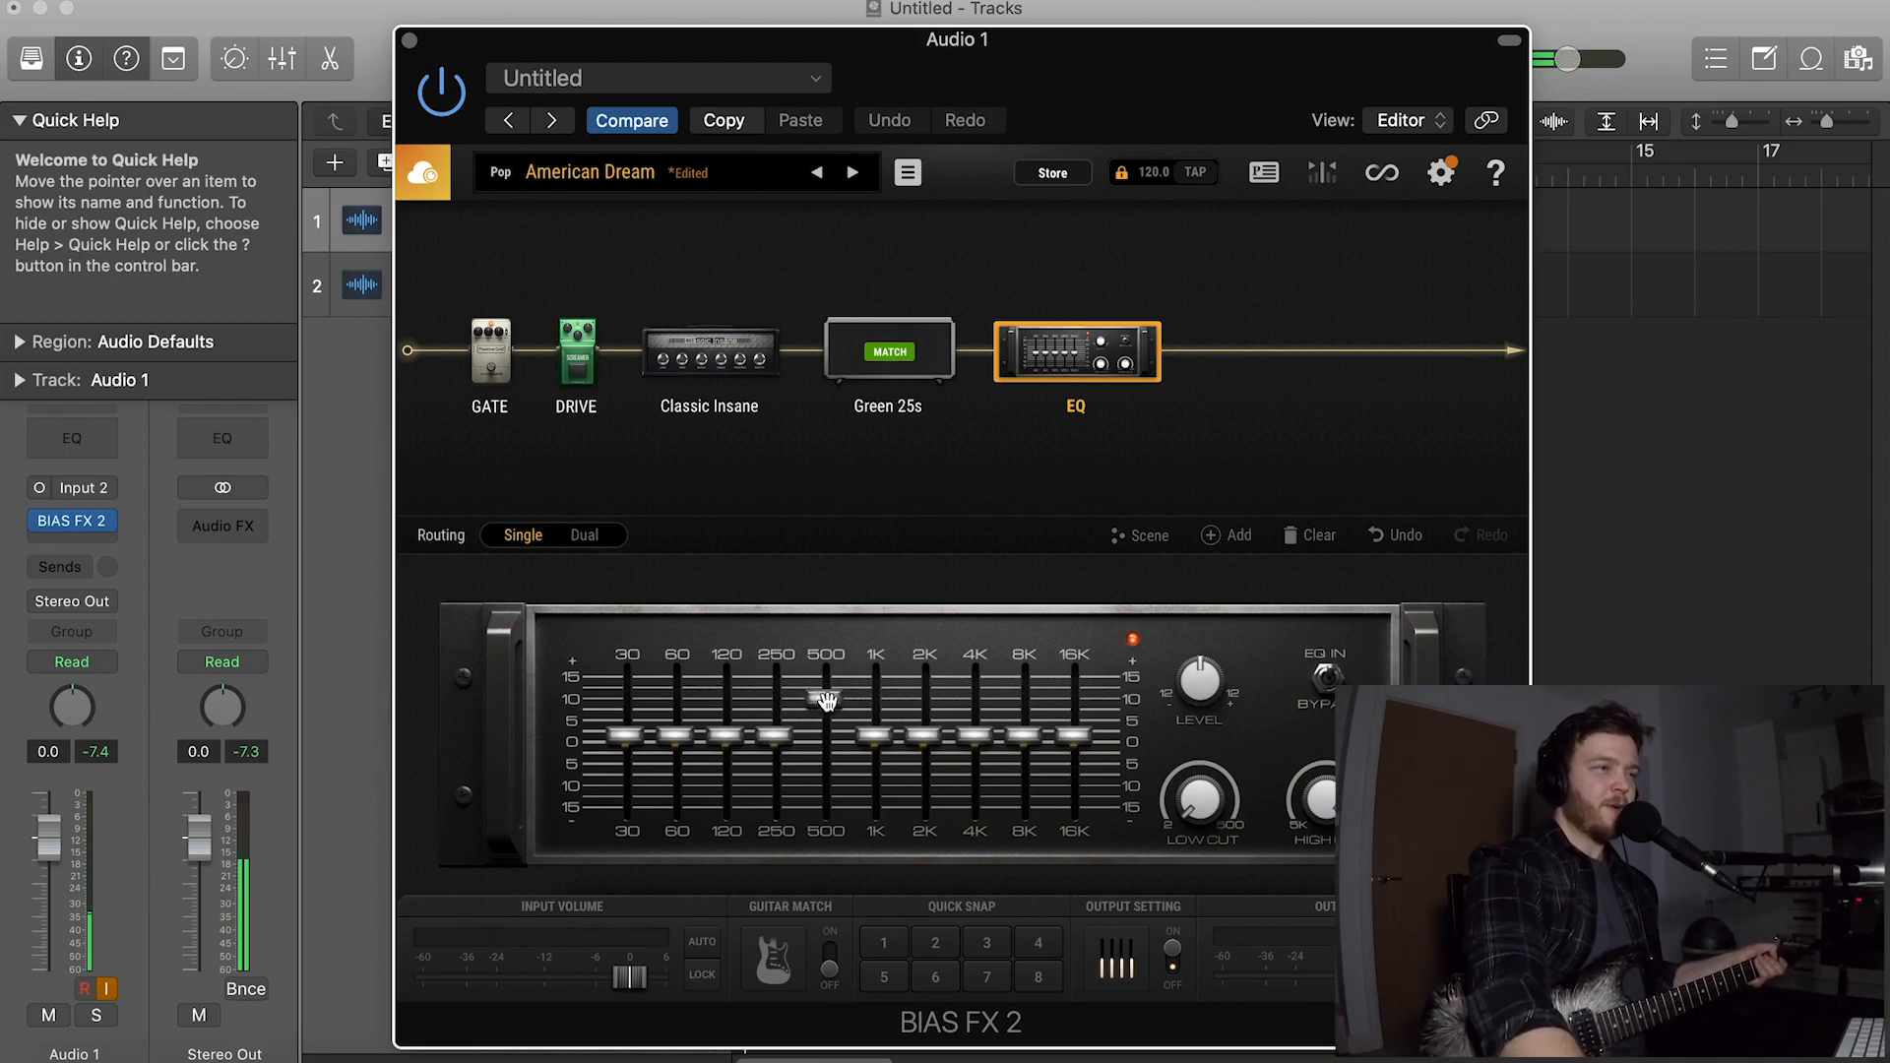
left_click_drag(834, 702, 844, 757)
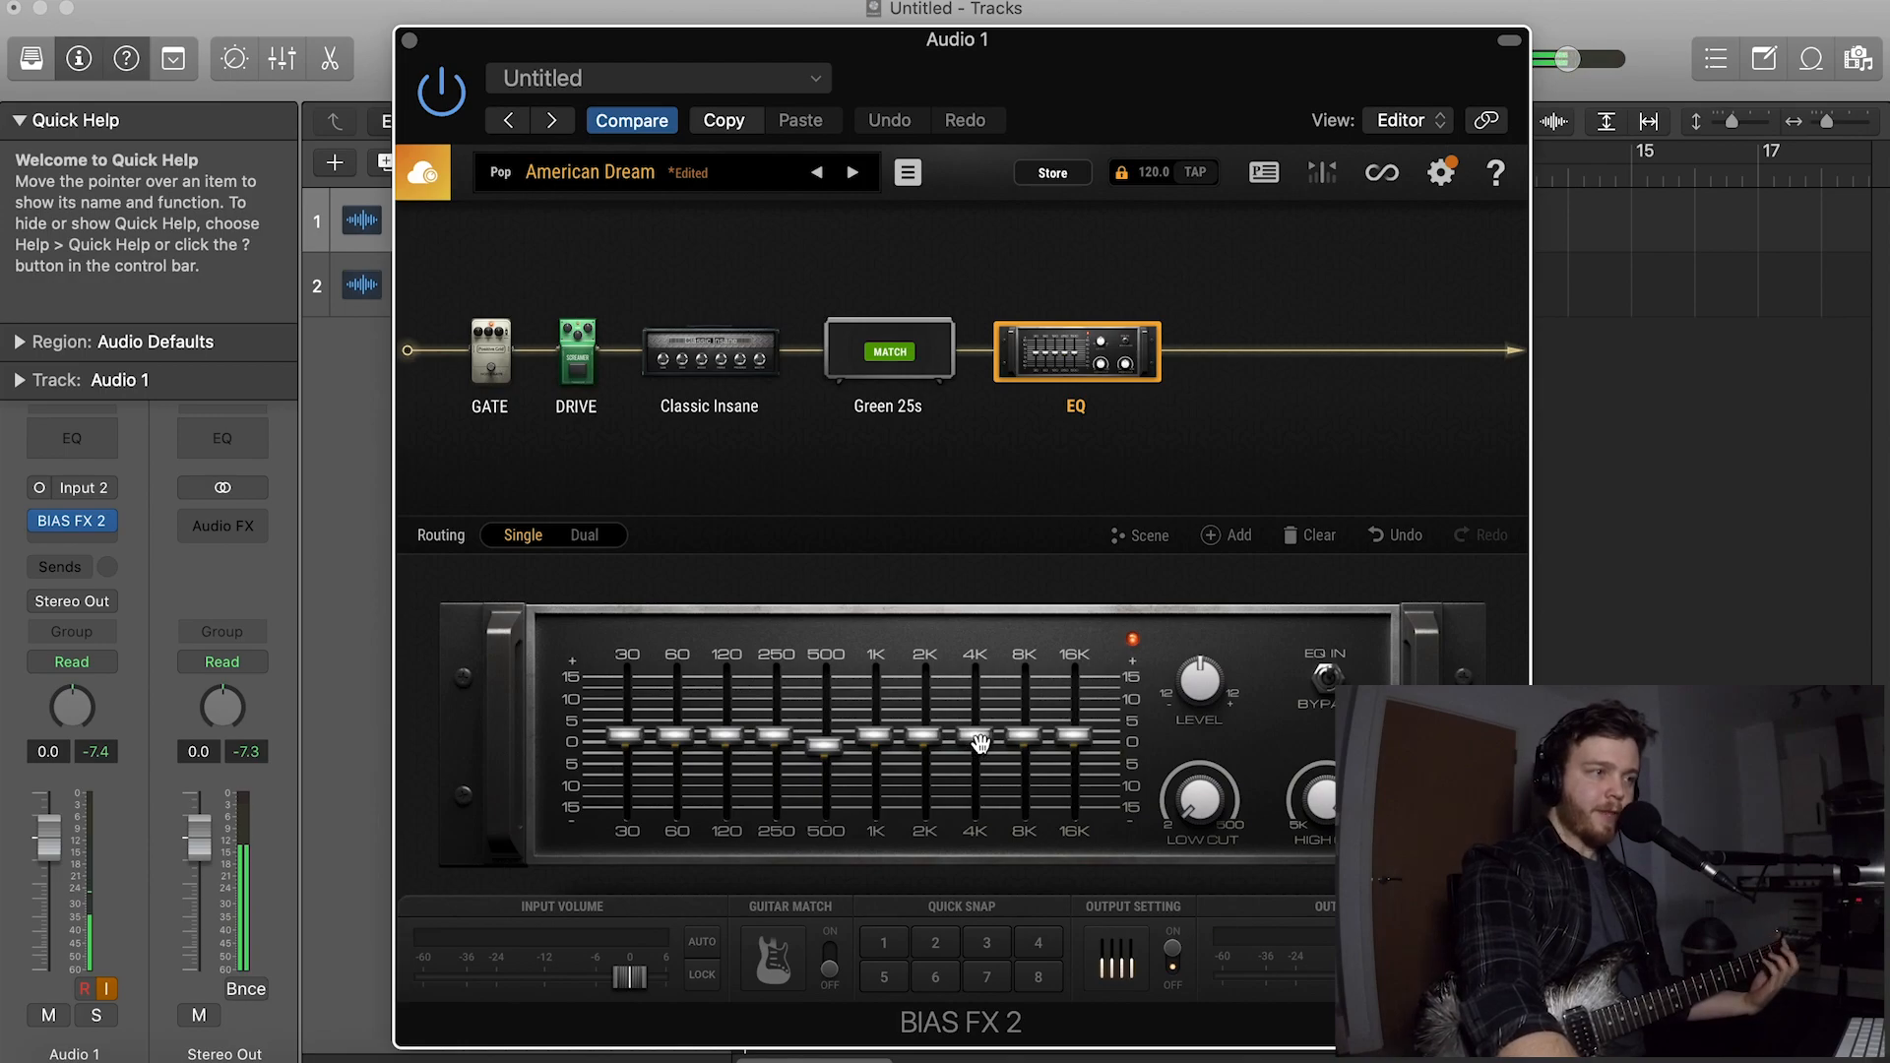
Try a boost on the EQ10's 4K band and settle it just below zero
left_click_drag(982, 740, 977, 722)
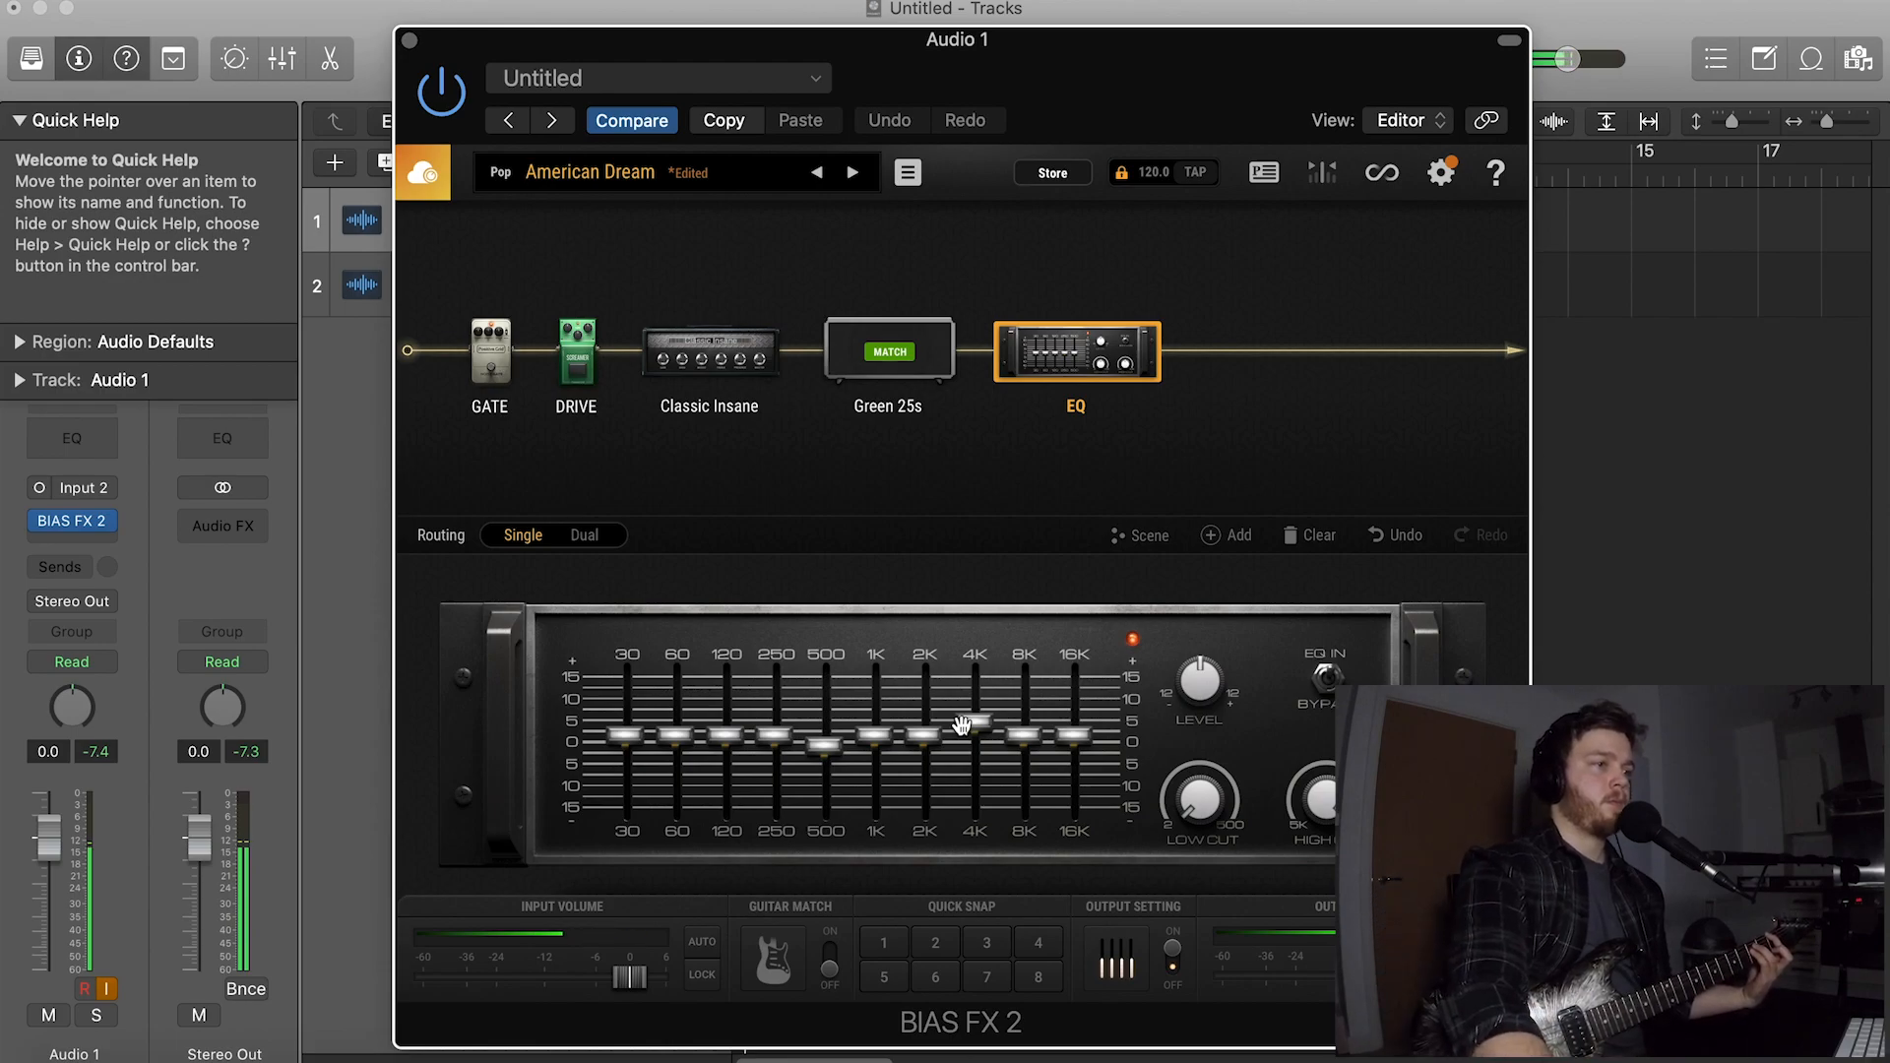
mouse_move(975, 723)
left_mouse_down()
mouse_move(979, 695)
mouse_move(990, 741)
left_mouse_up()
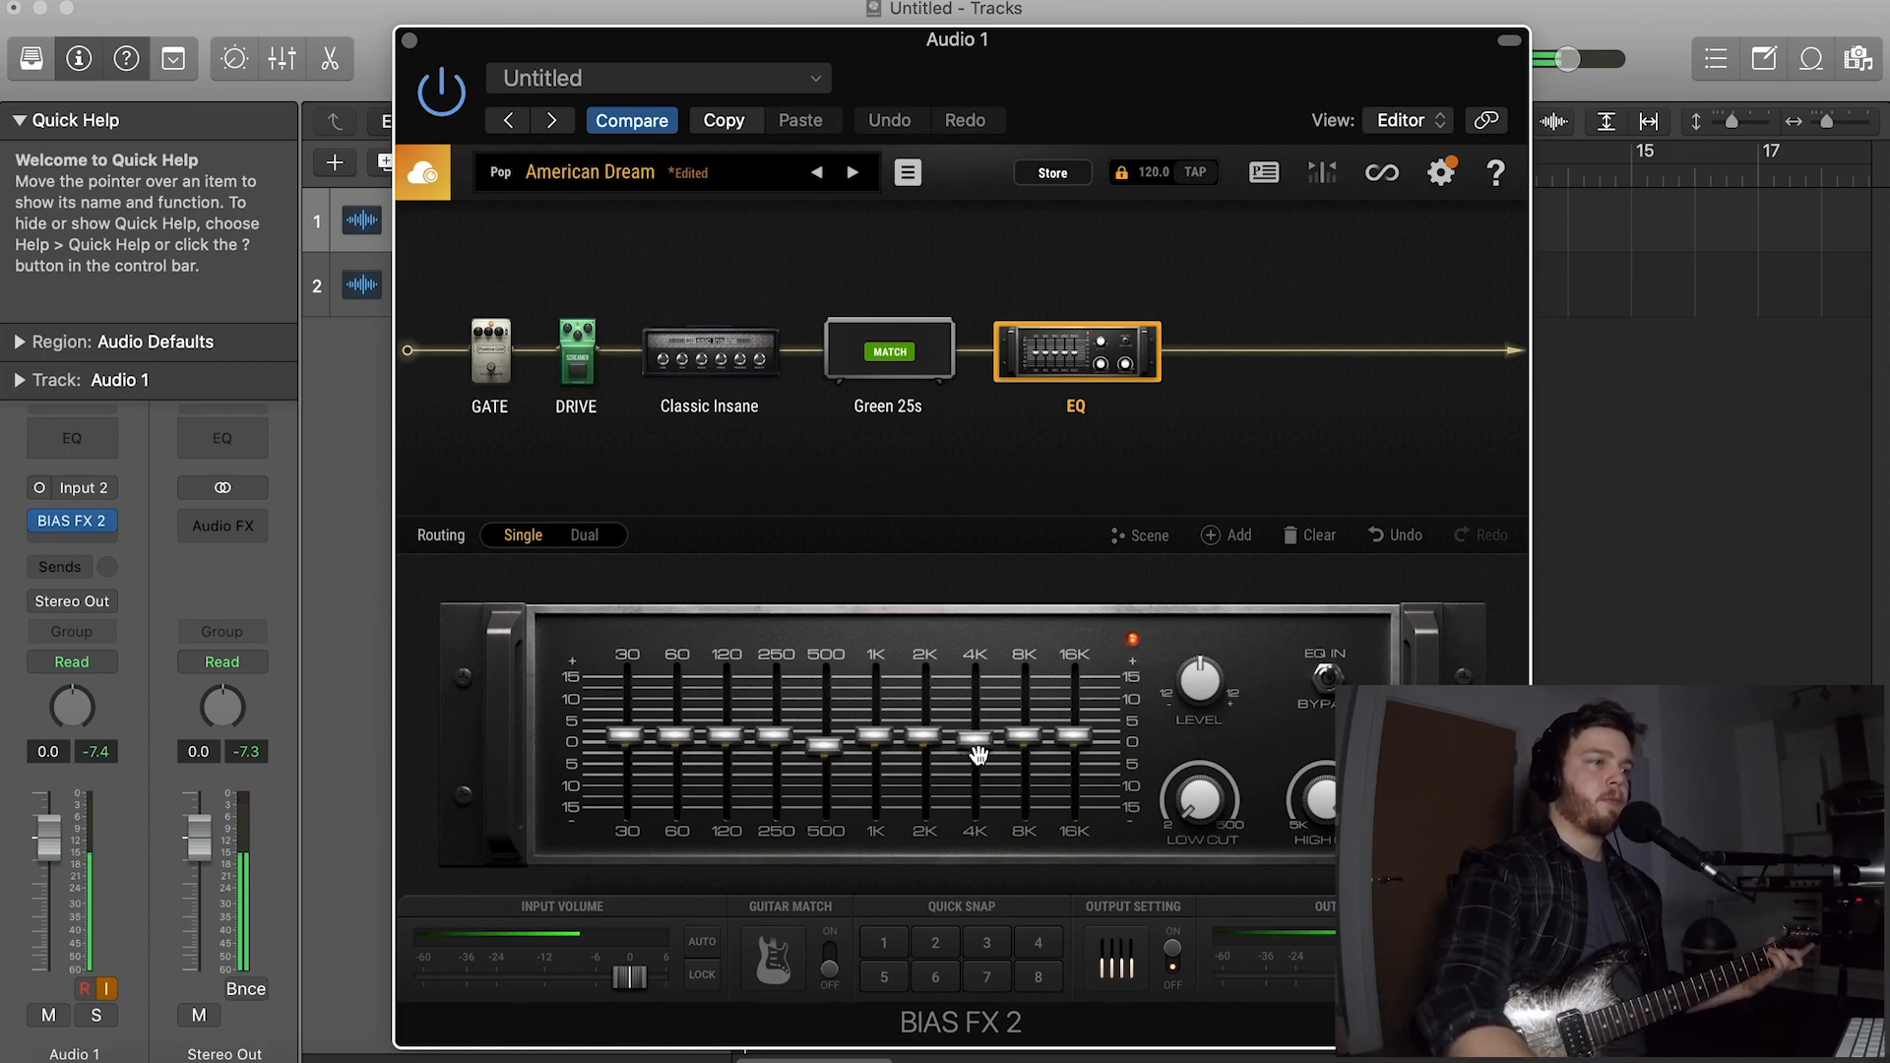
left_click_drag(978, 750, 984, 744)
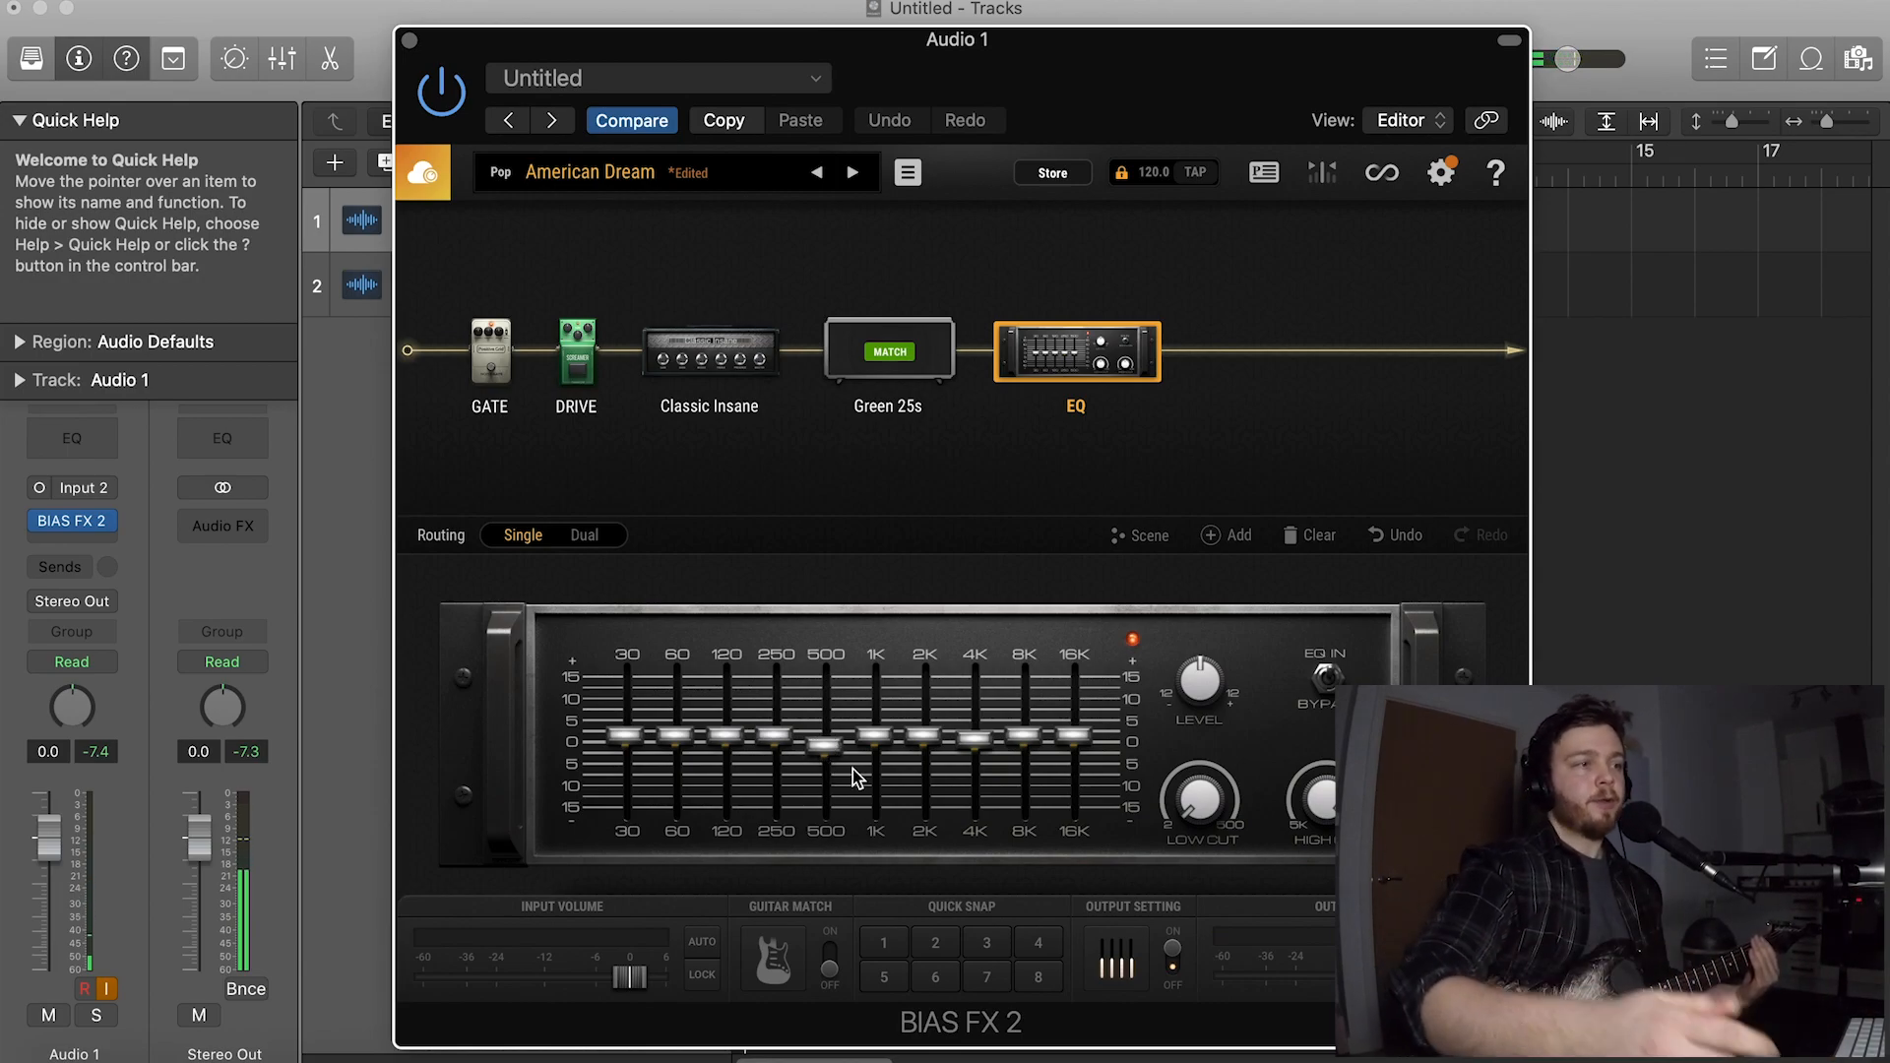
Sweep the EQ10's 250 Hz band up and down to compare, and settle it slightly below zero
left_click_drag(775, 736, 776, 745)
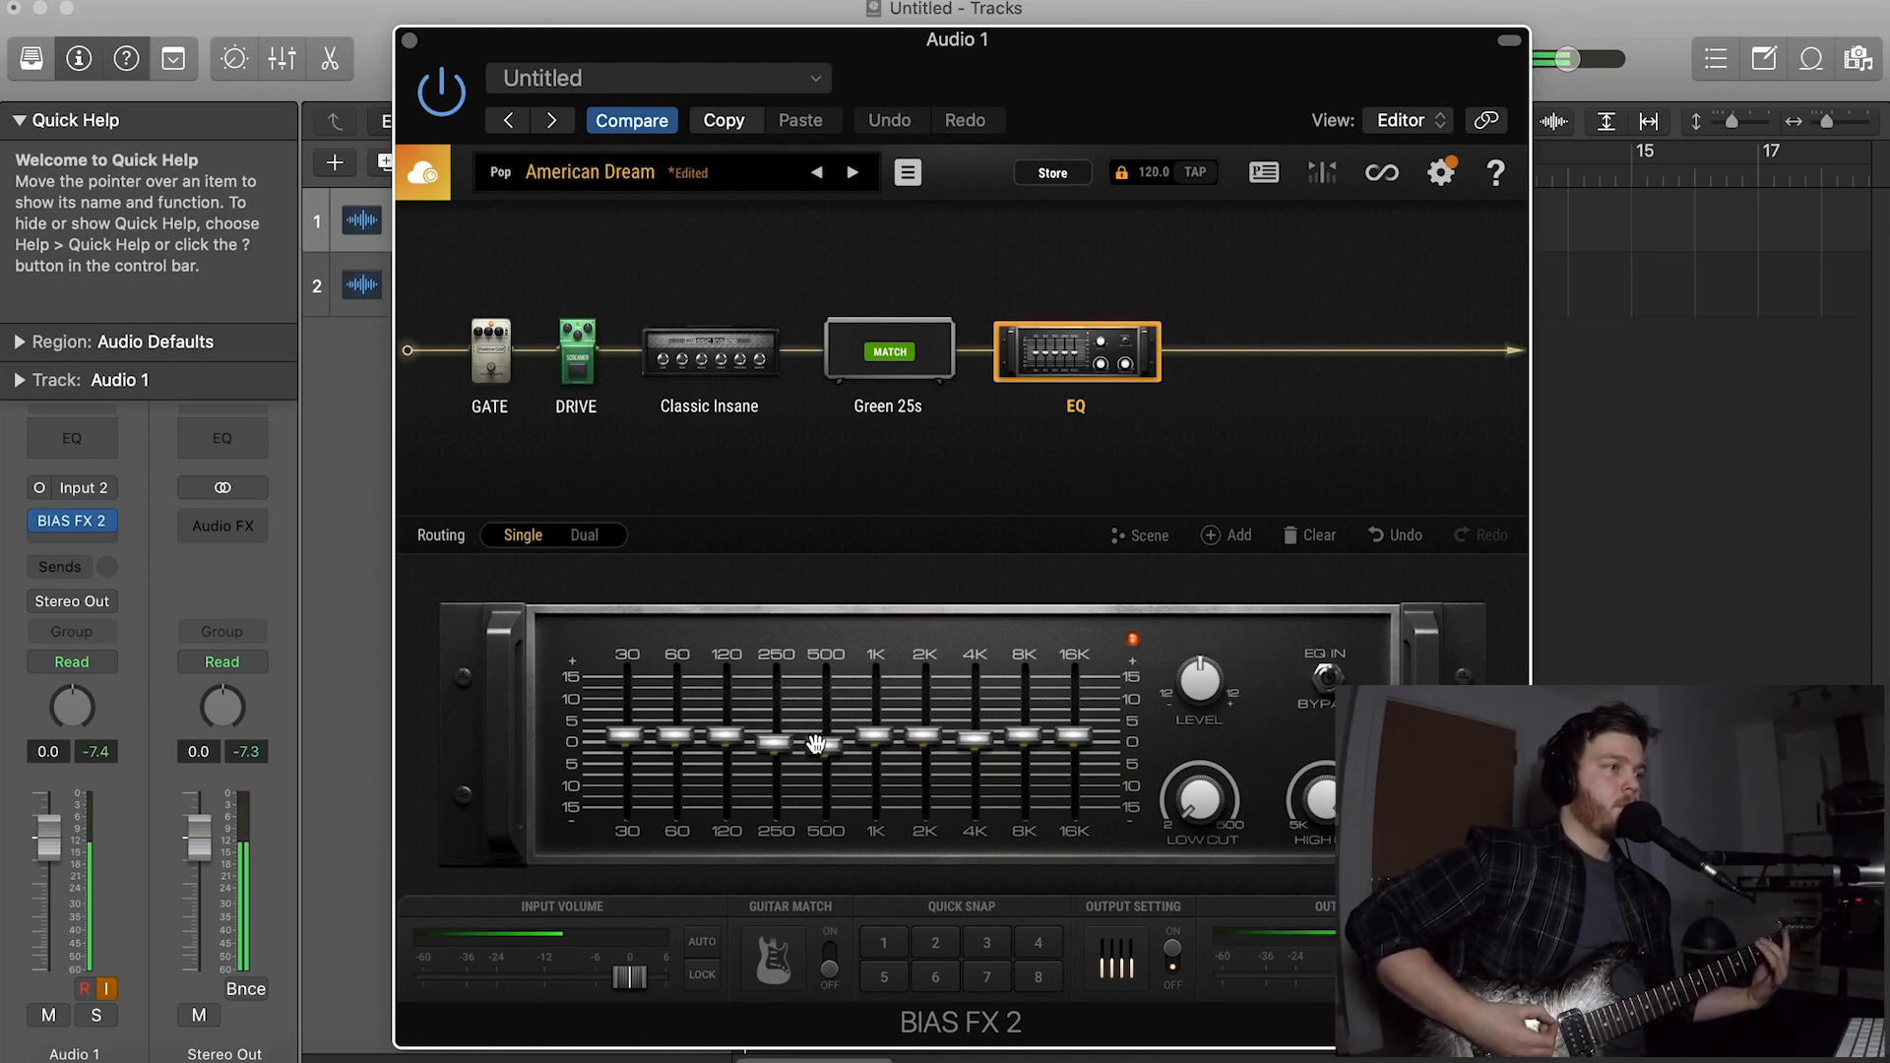
left_click_drag(783, 744, 798, 730)
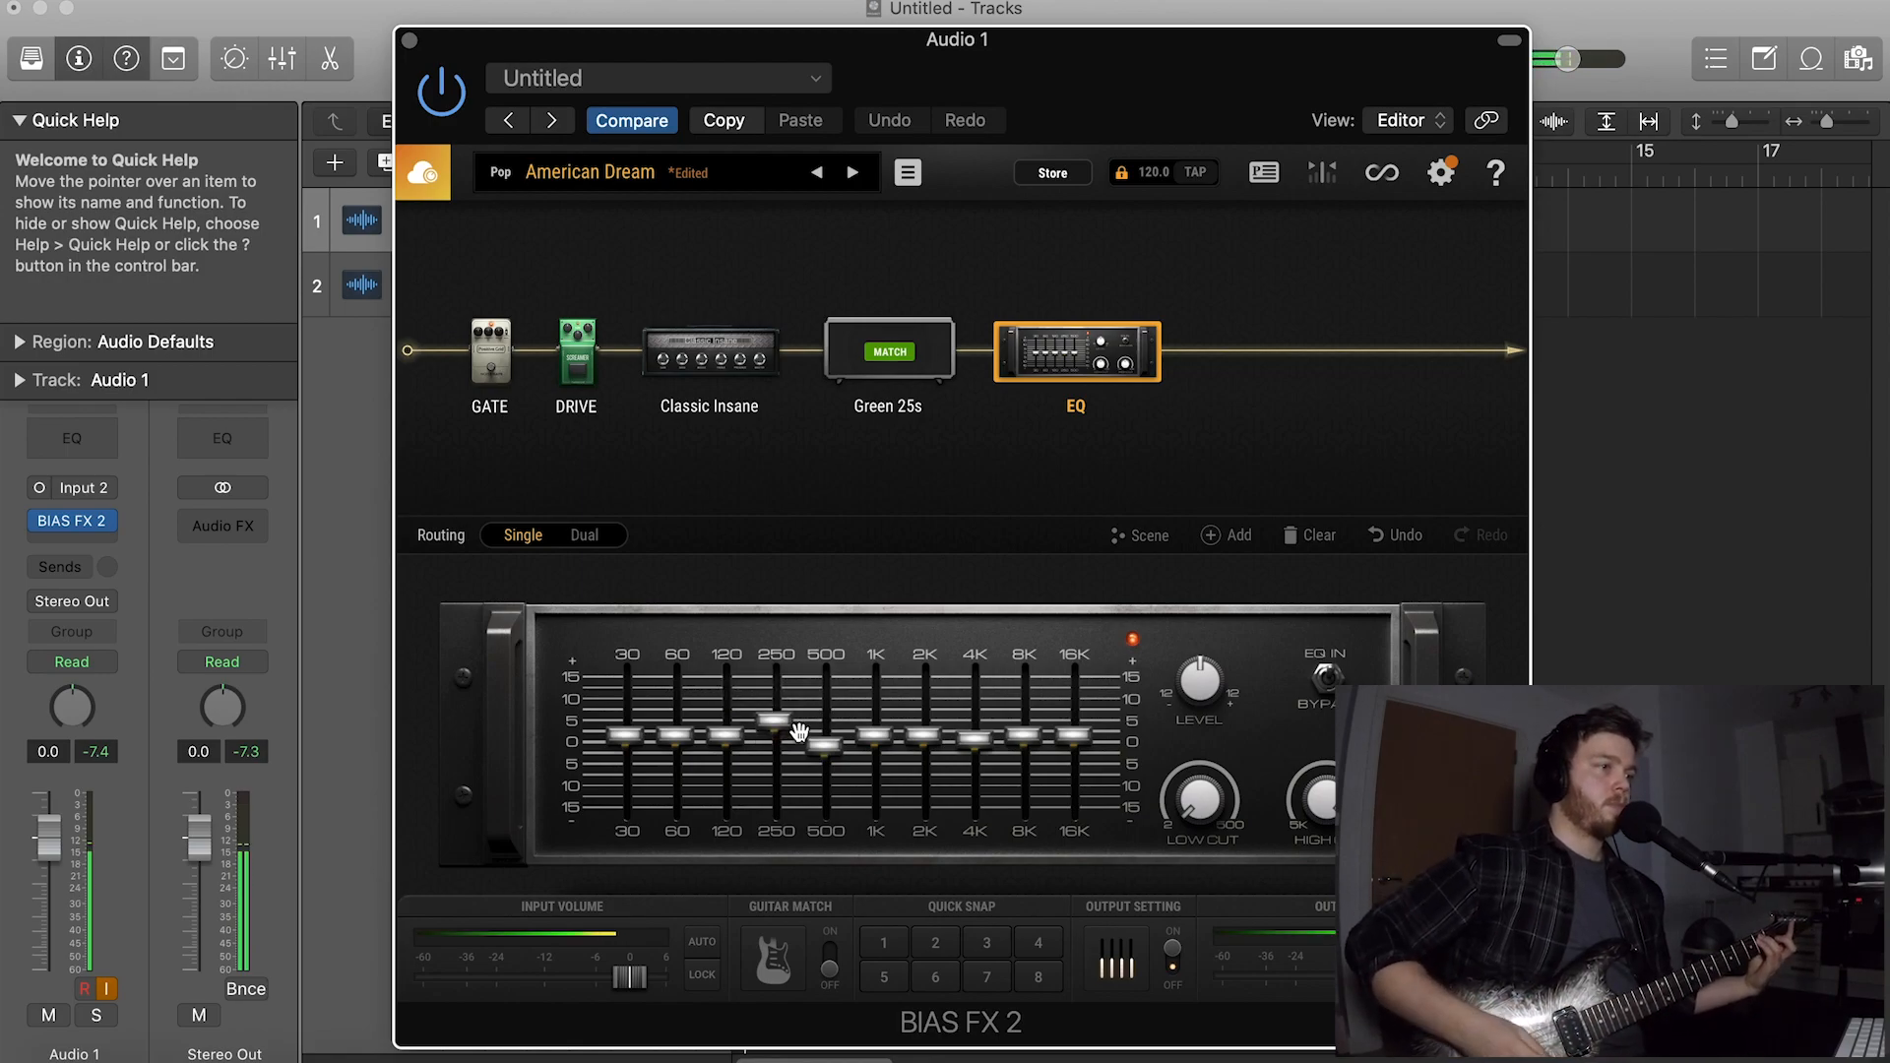
left_click_drag(777, 730, 780, 716)
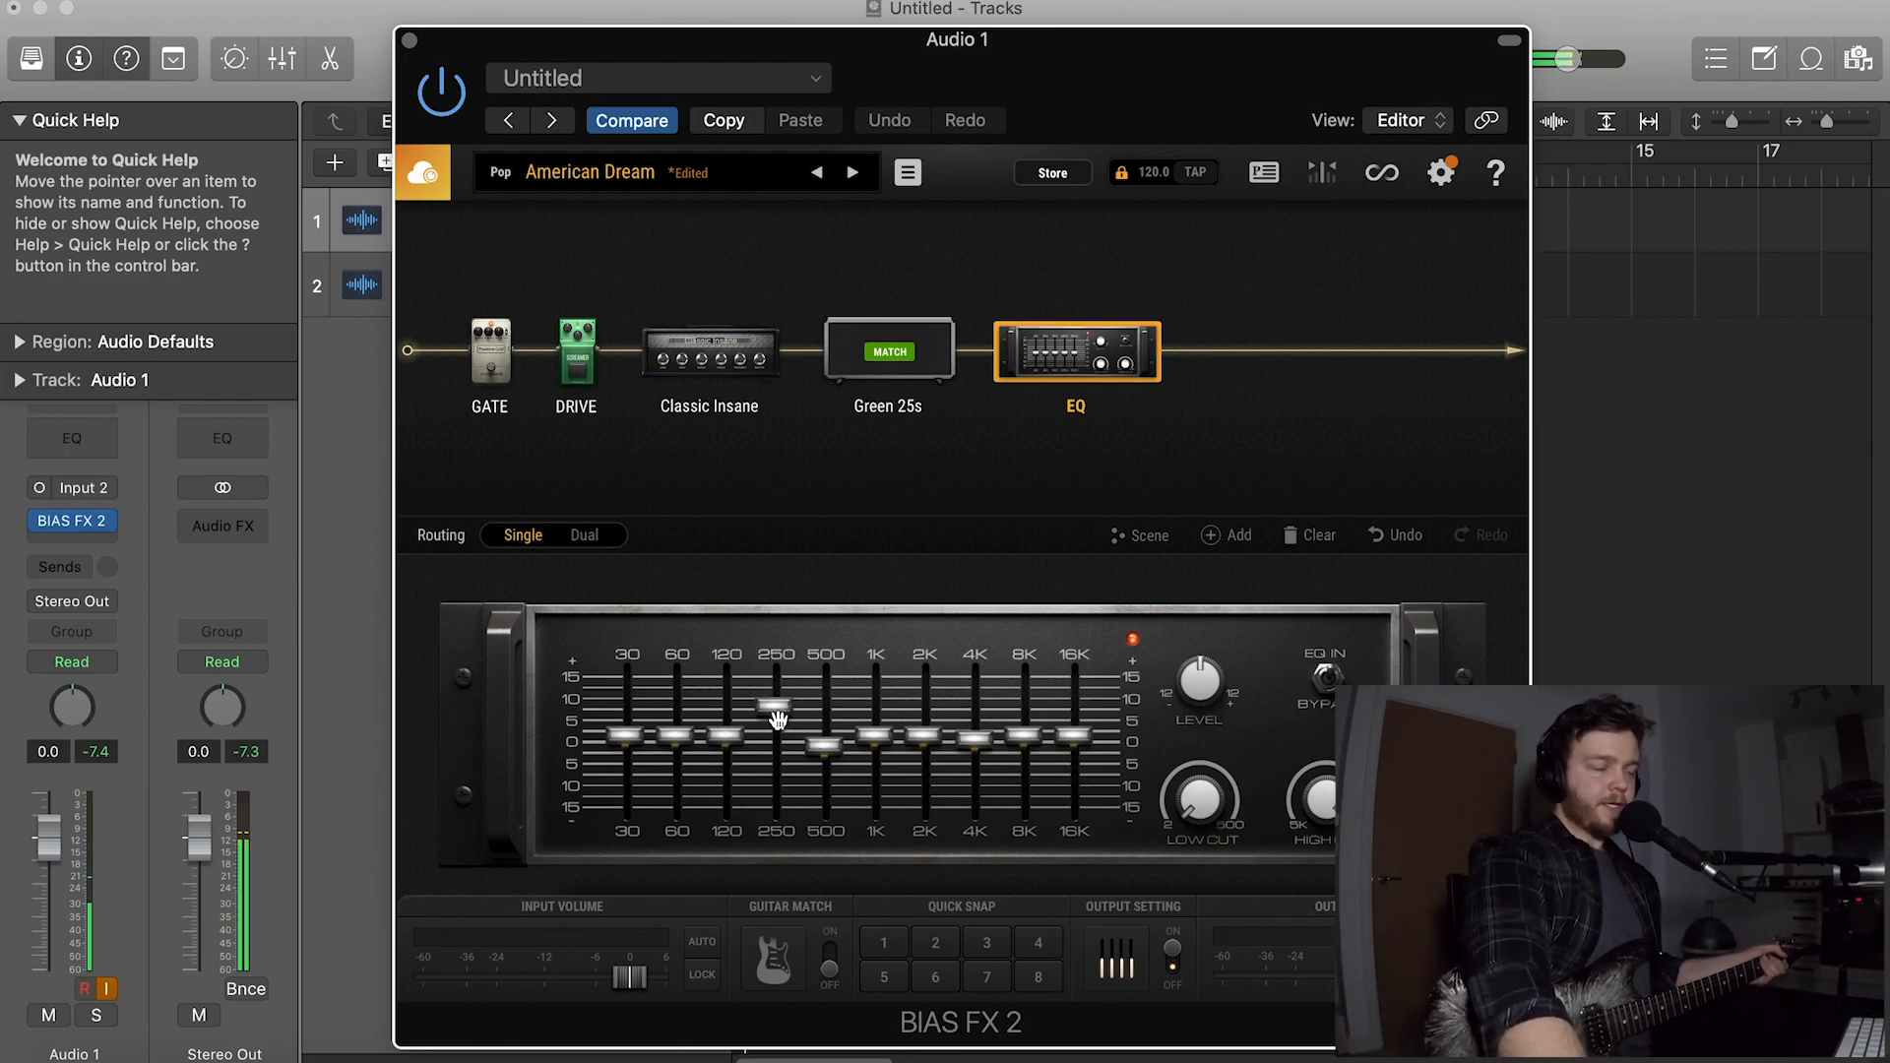
left_click_drag(779, 707, 781, 735)
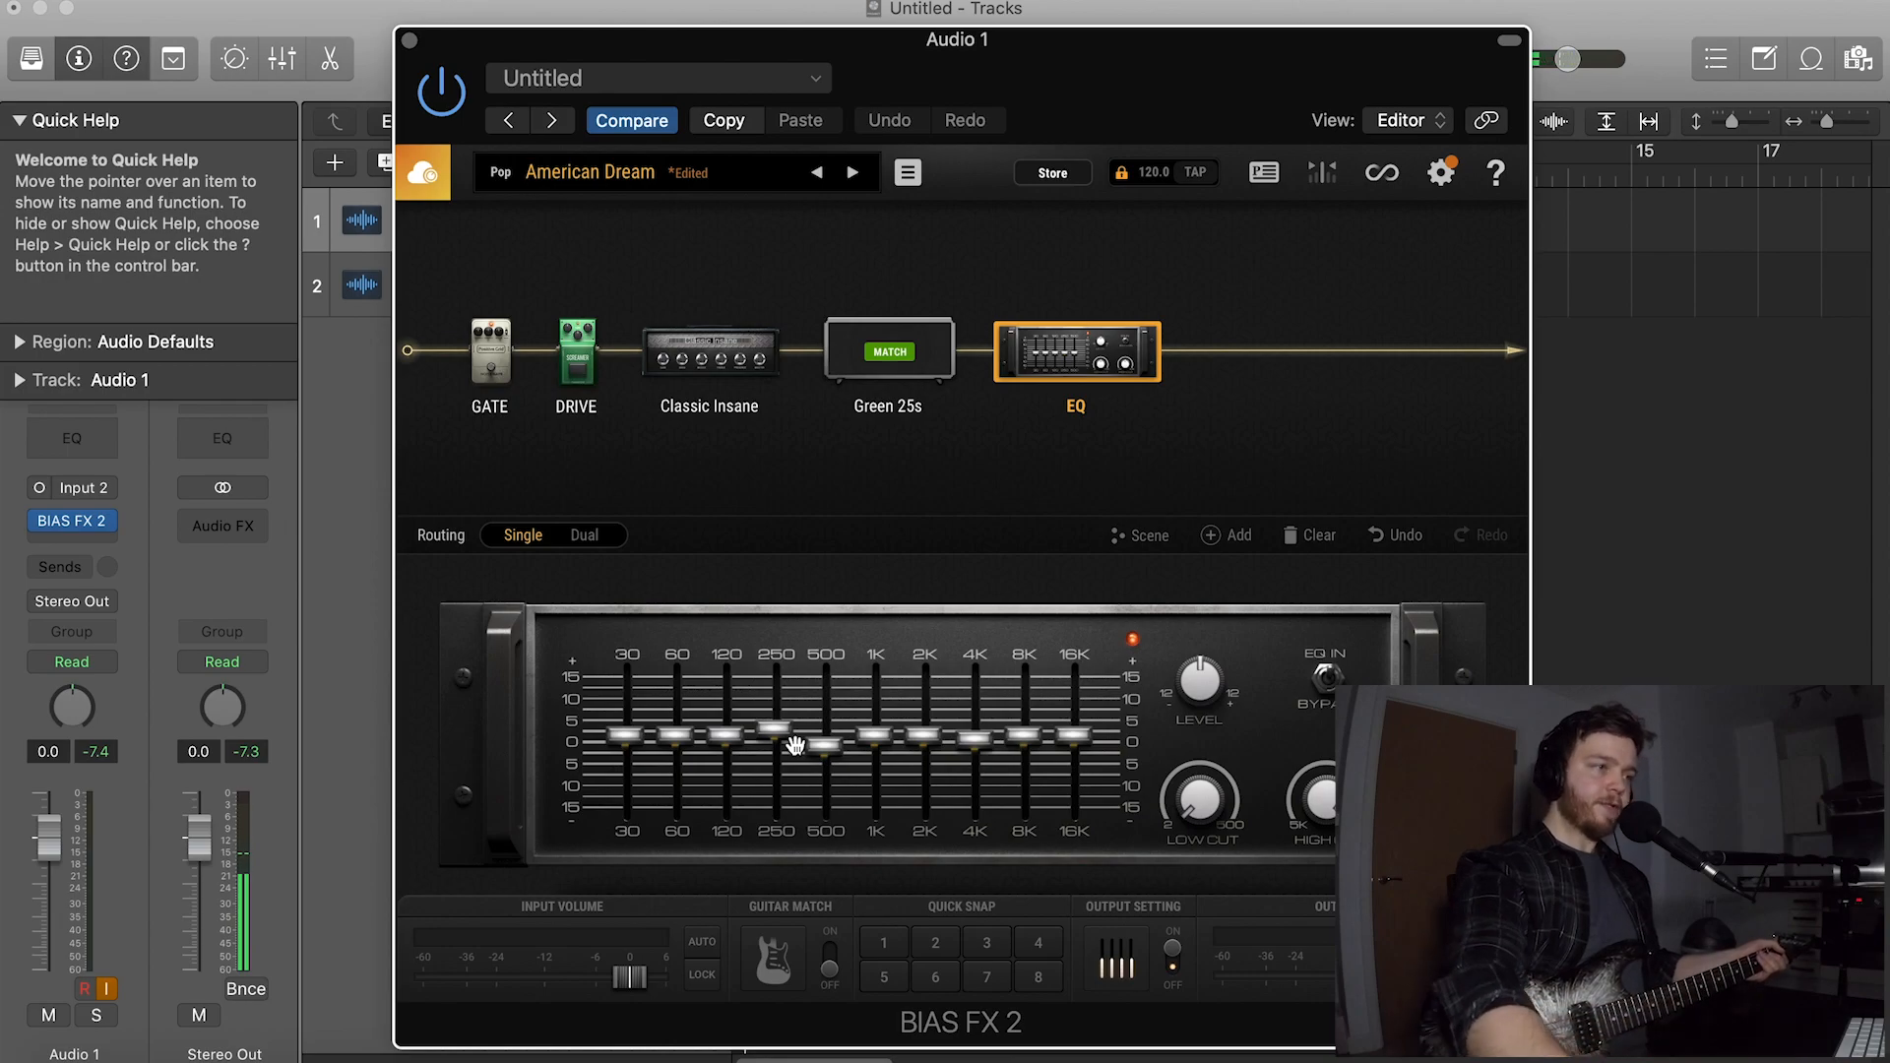
left_click_drag(771, 736, 753, 745)
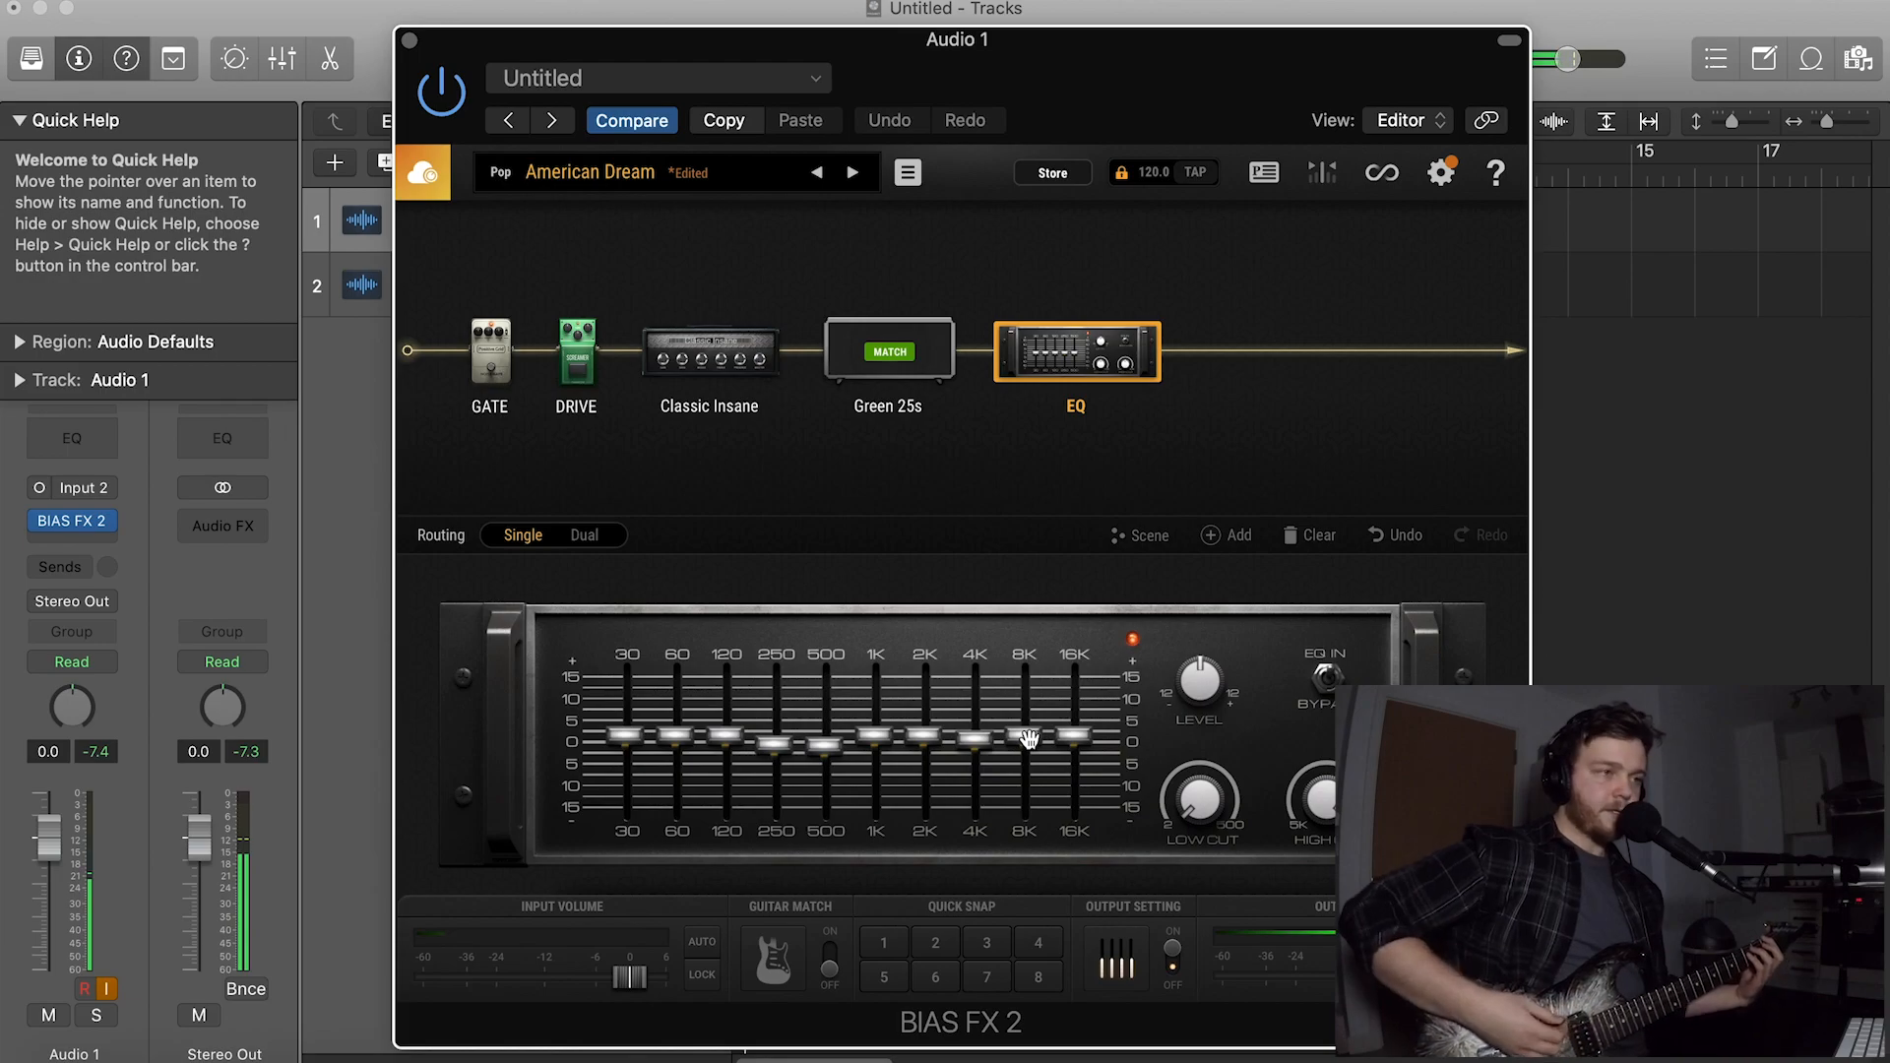
Try boosting the EQ10's 8K band and return it to flat
left_click_drag(1028, 738, 1033, 723)
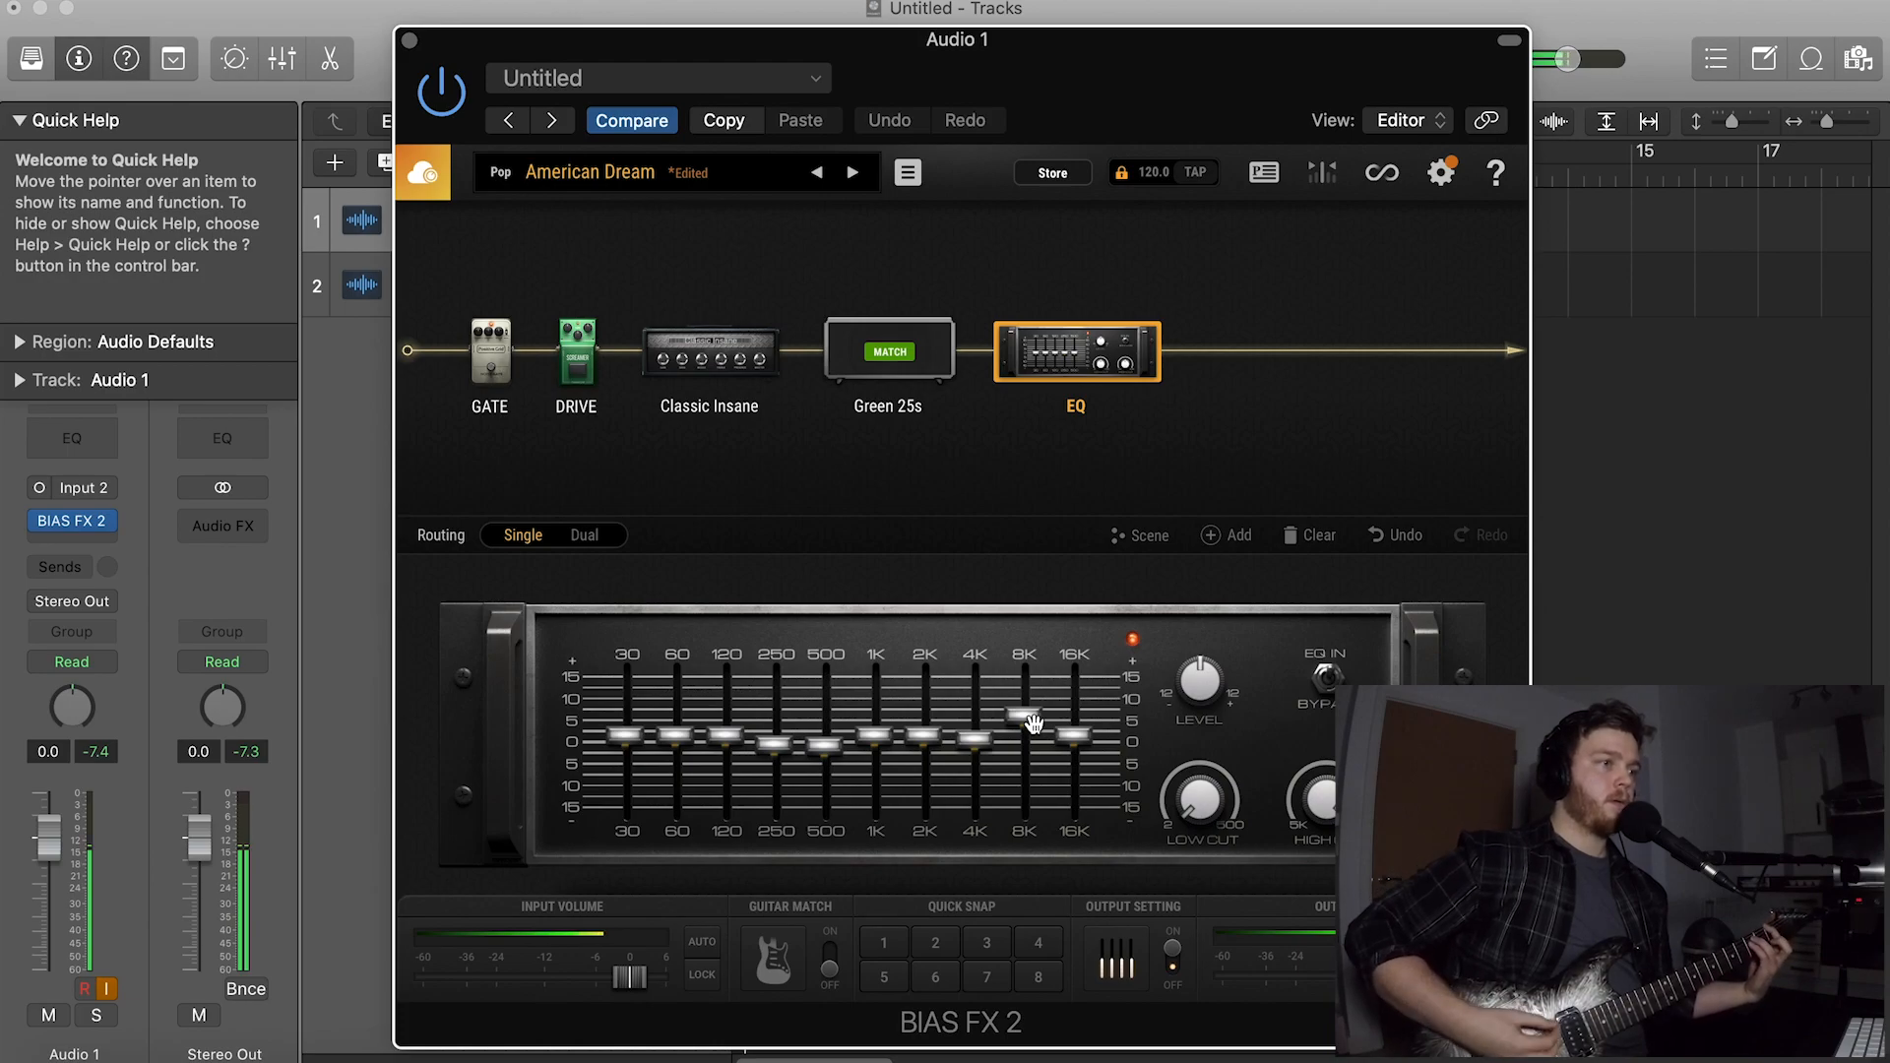
left_click_drag(1024, 715, 1022, 729)
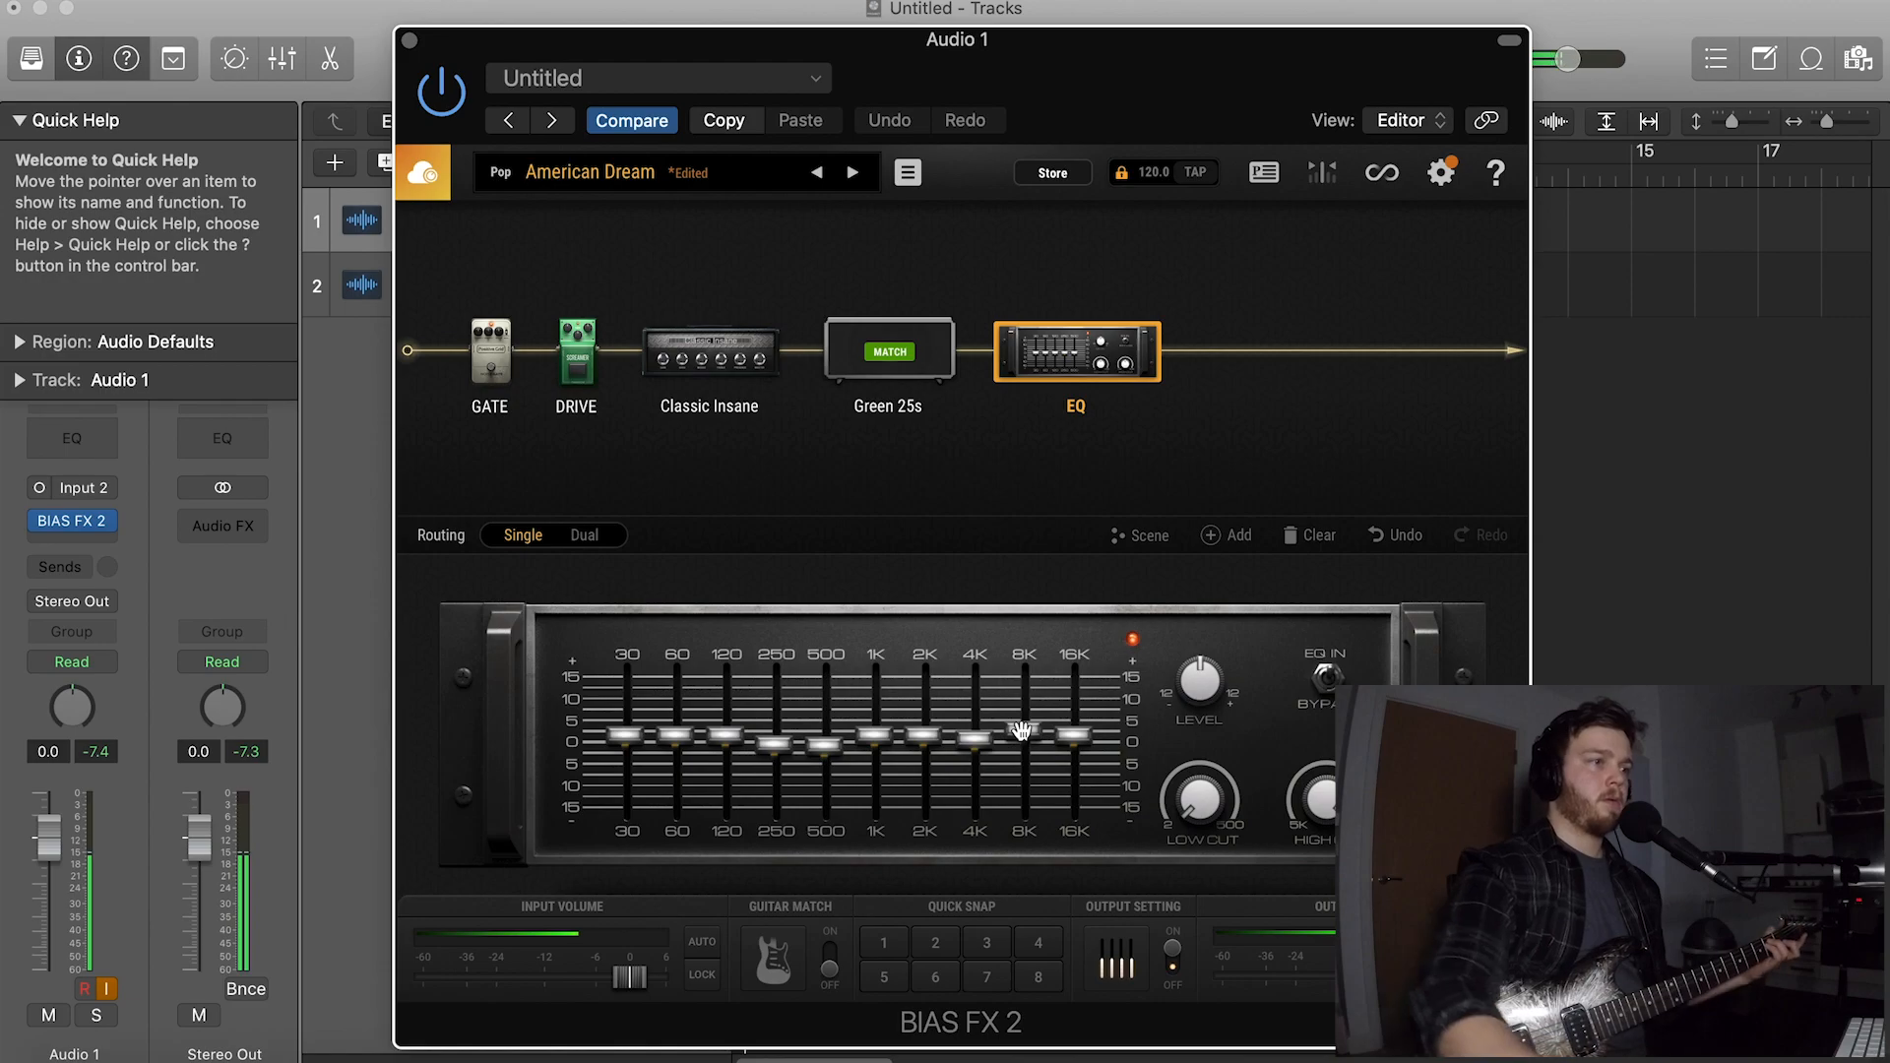
left_click_drag(1022, 729, 1031, 733)
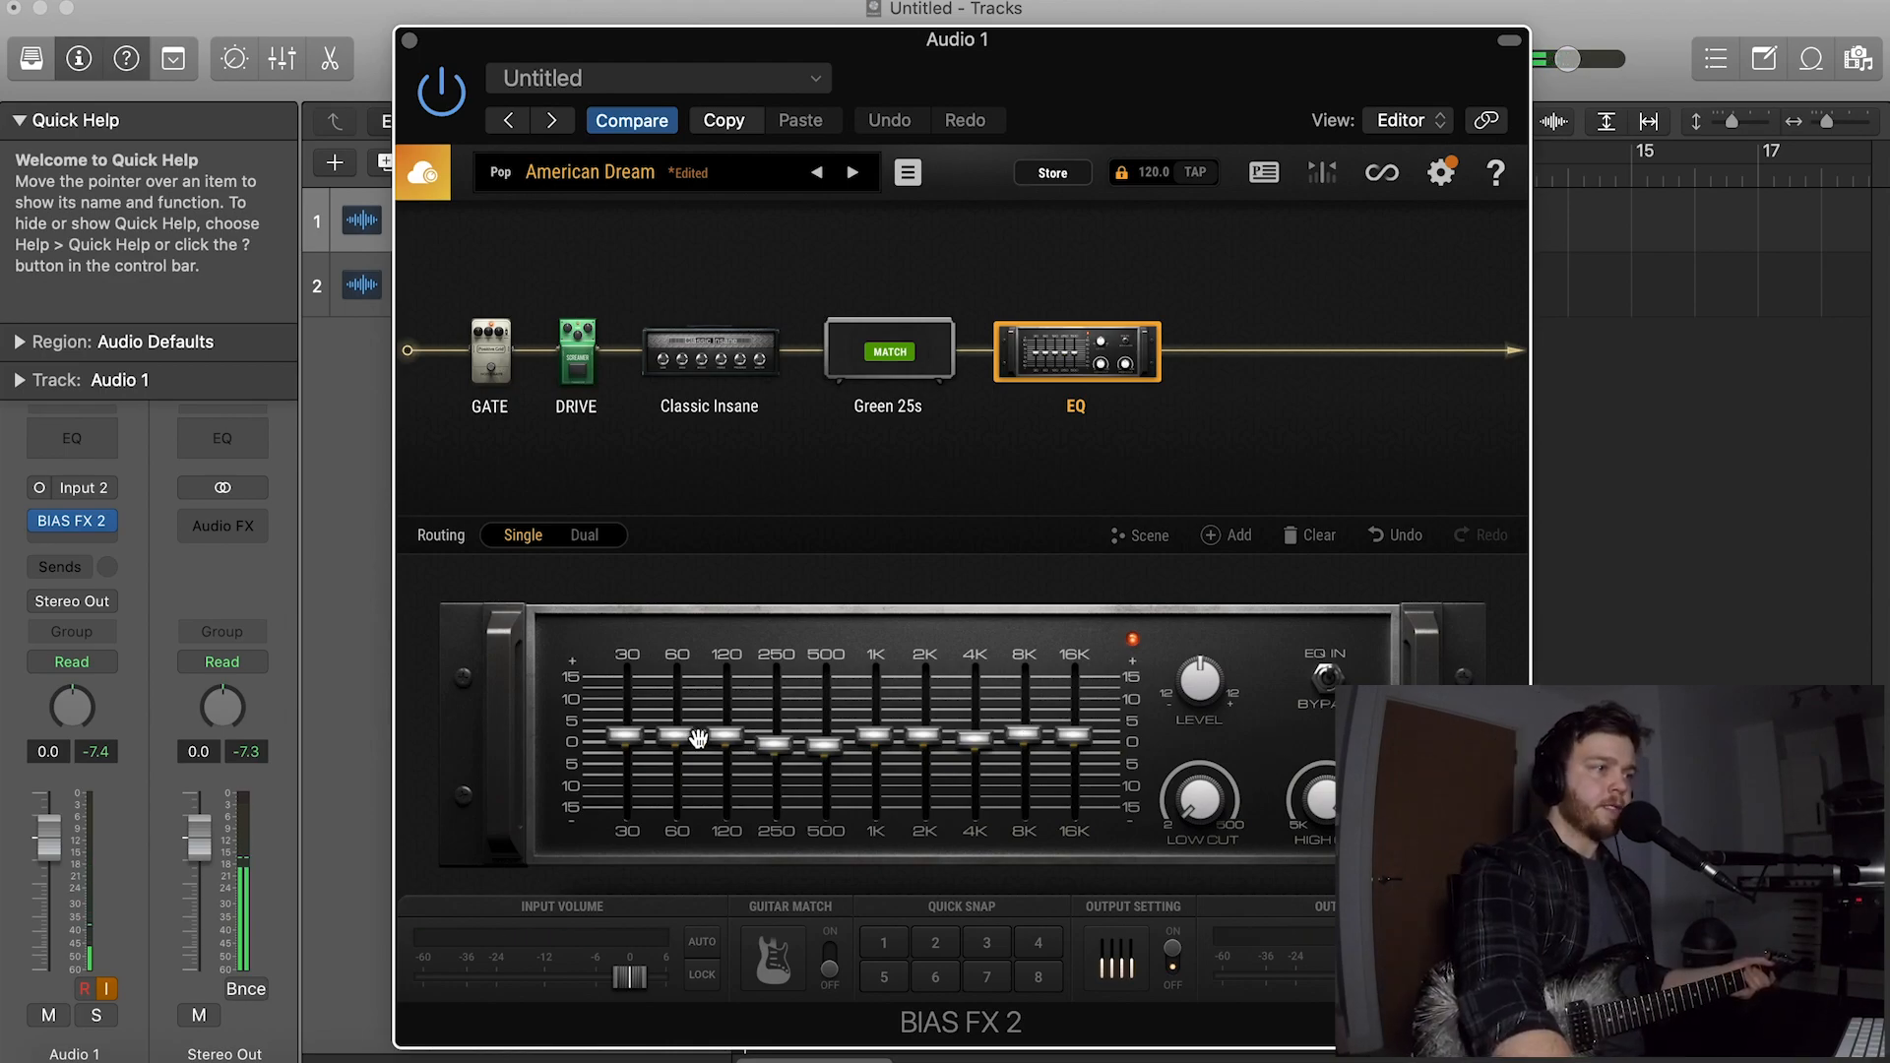
Lower the EQ10's 1K band slightly and turn the 808OD pedal's tone down to just below the middle
left_click_drag(873, 740, 875, 748)
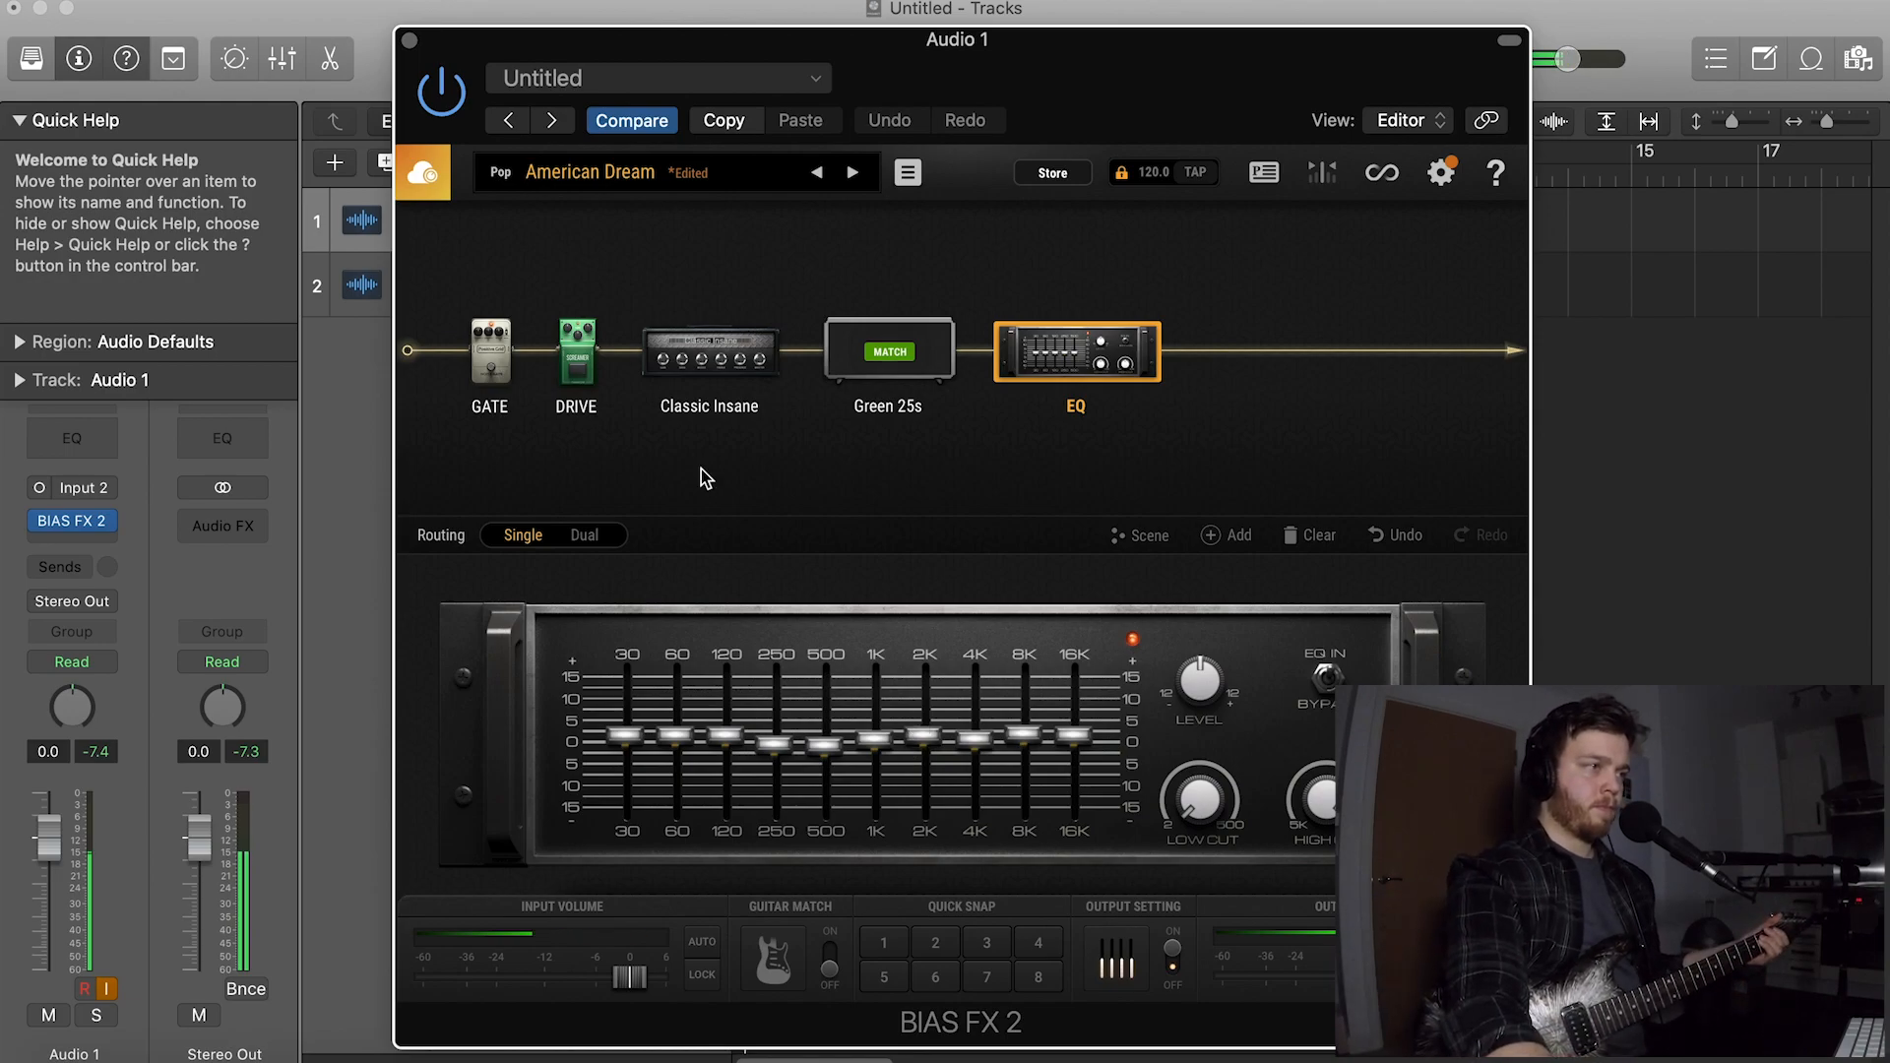
left_click(577, 355)
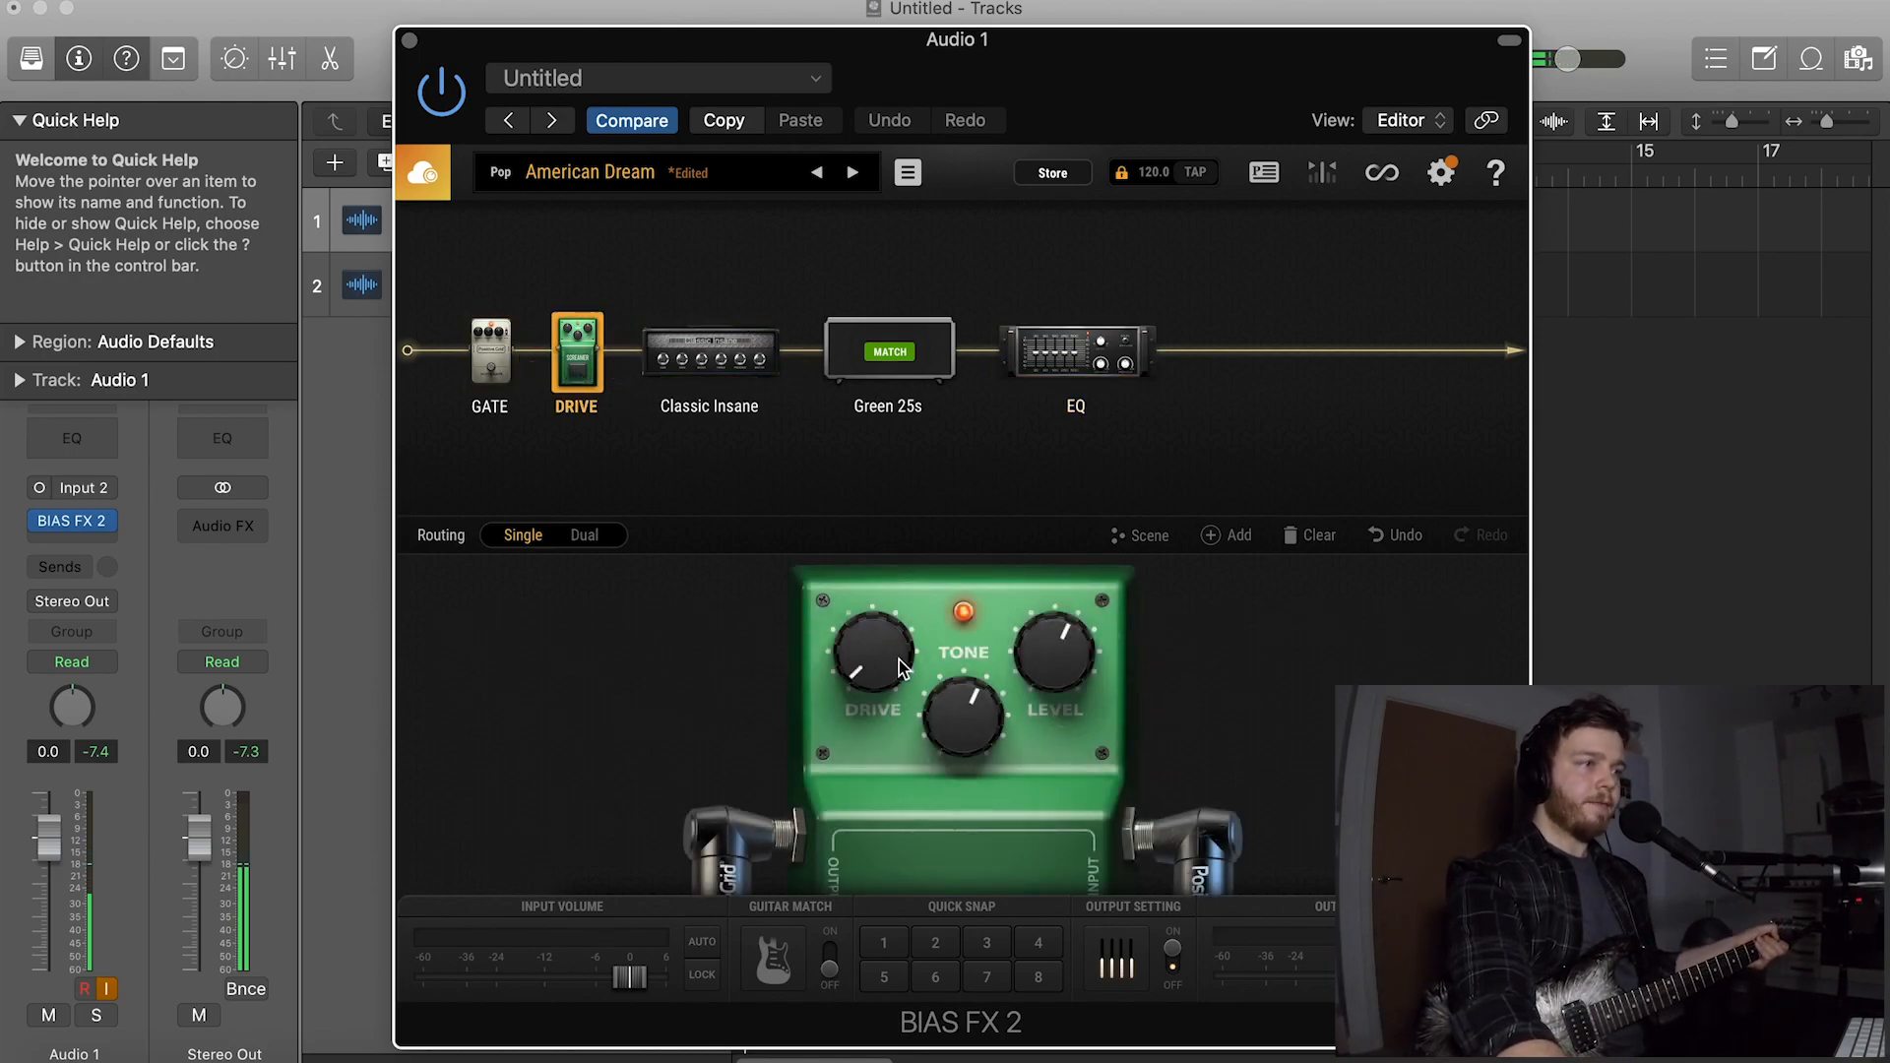
left_click_drag(952, 726, 952, 749)
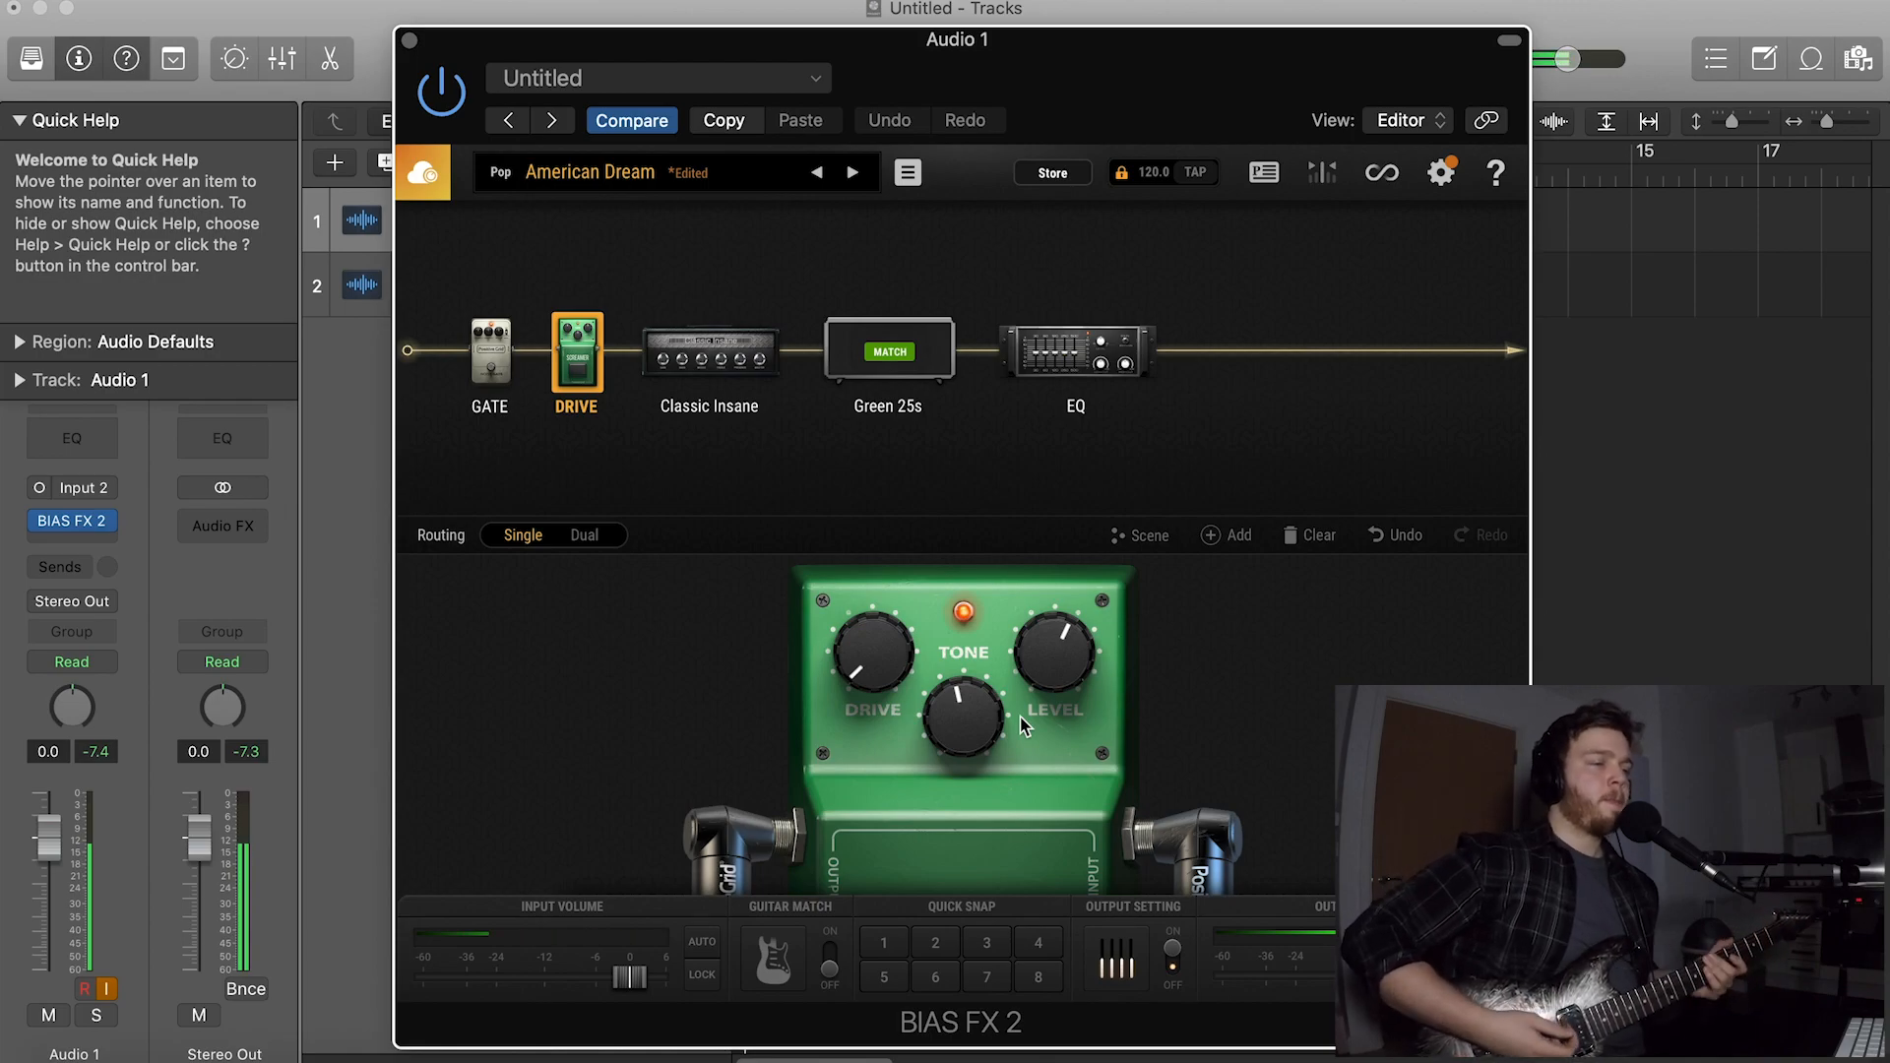
Raise the EQ10's 16K band slightly above zero
left_click(1076, 352)
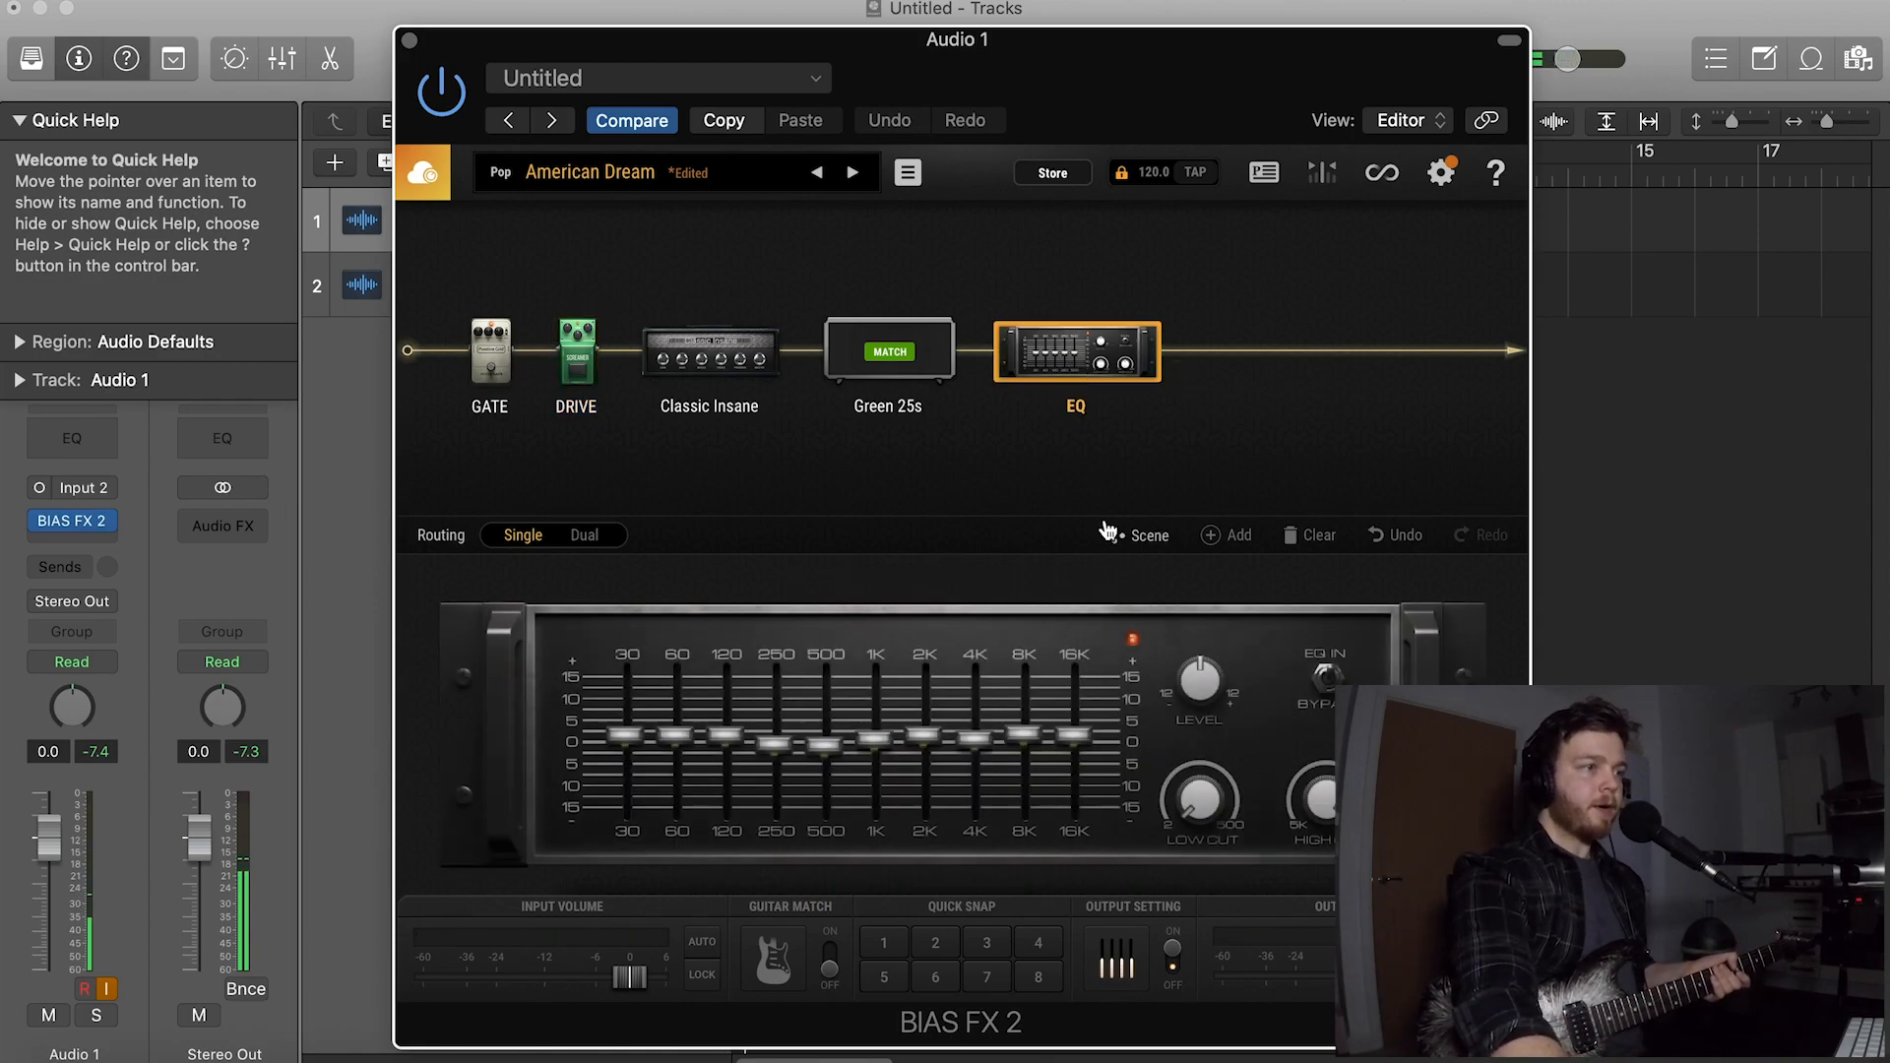
left_click_drag(1074, 735, 1076, 726)
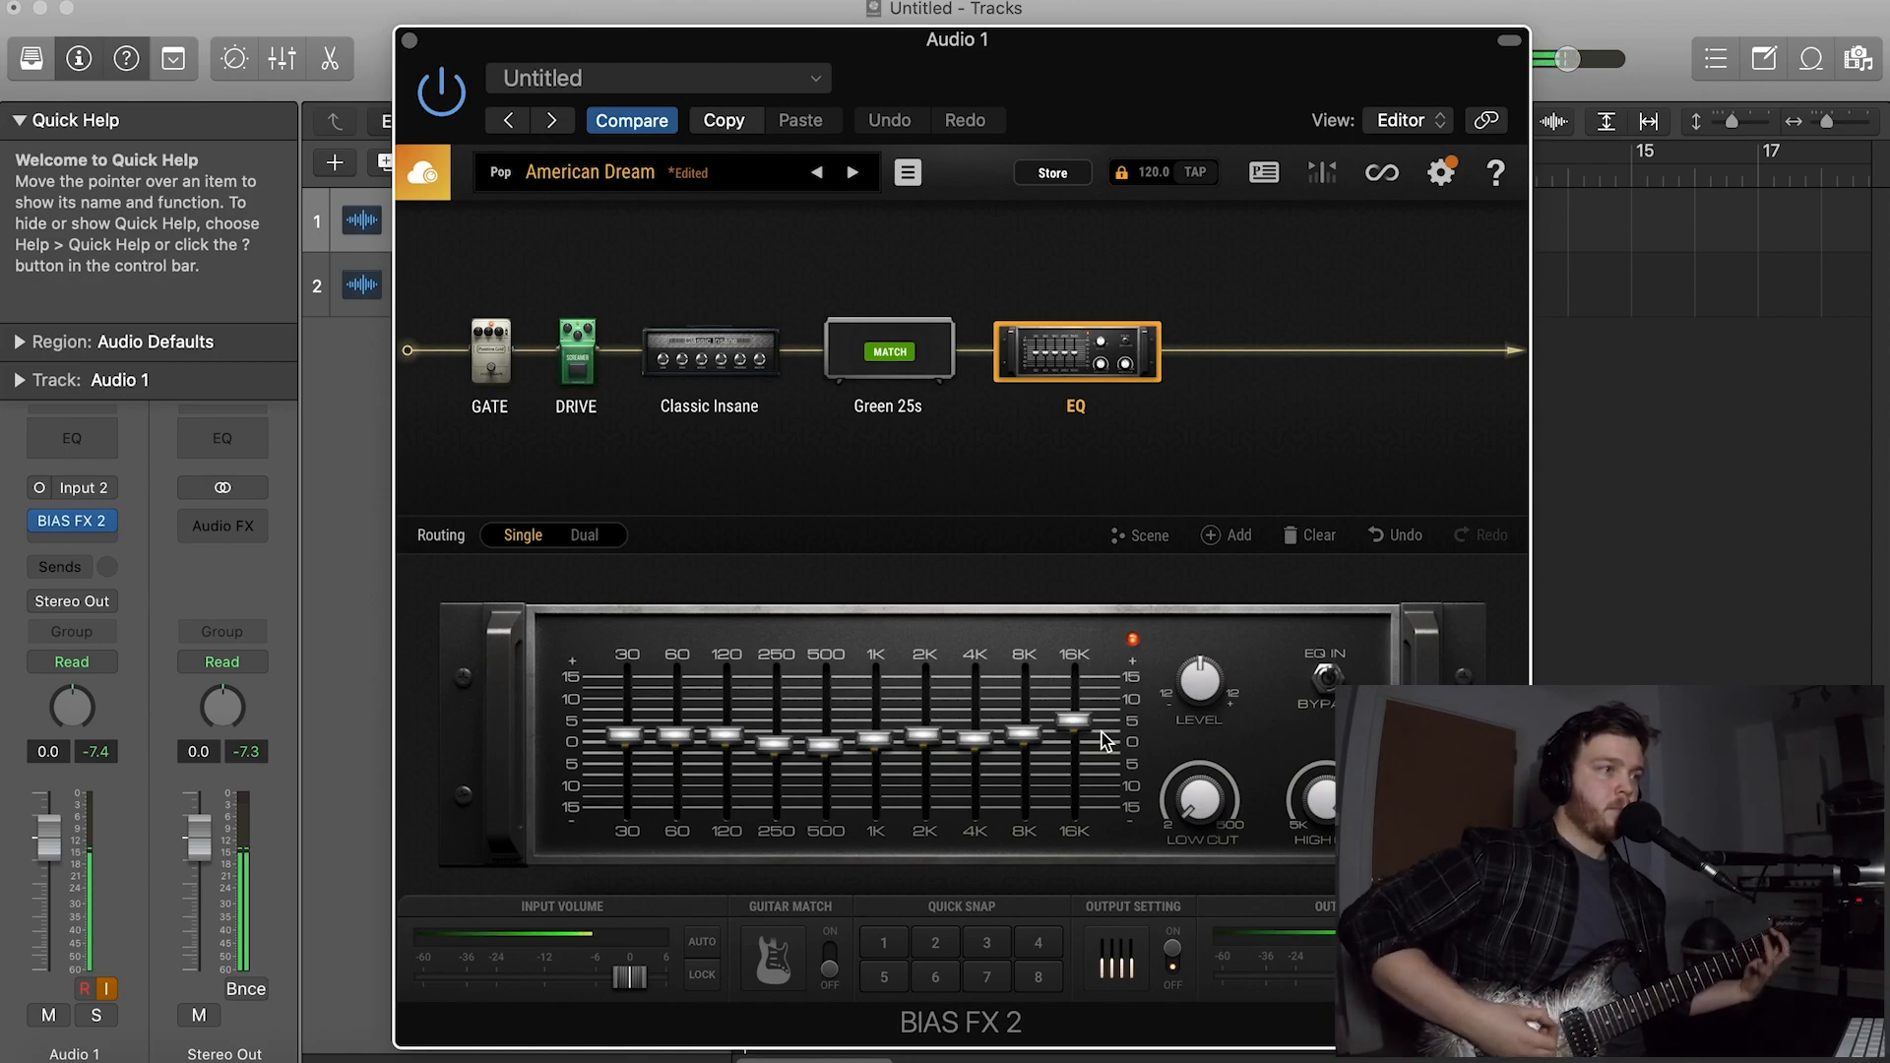
Turn the 808OD pedal's tone down further, to about the 11 o'clock position
key("super+Tab")
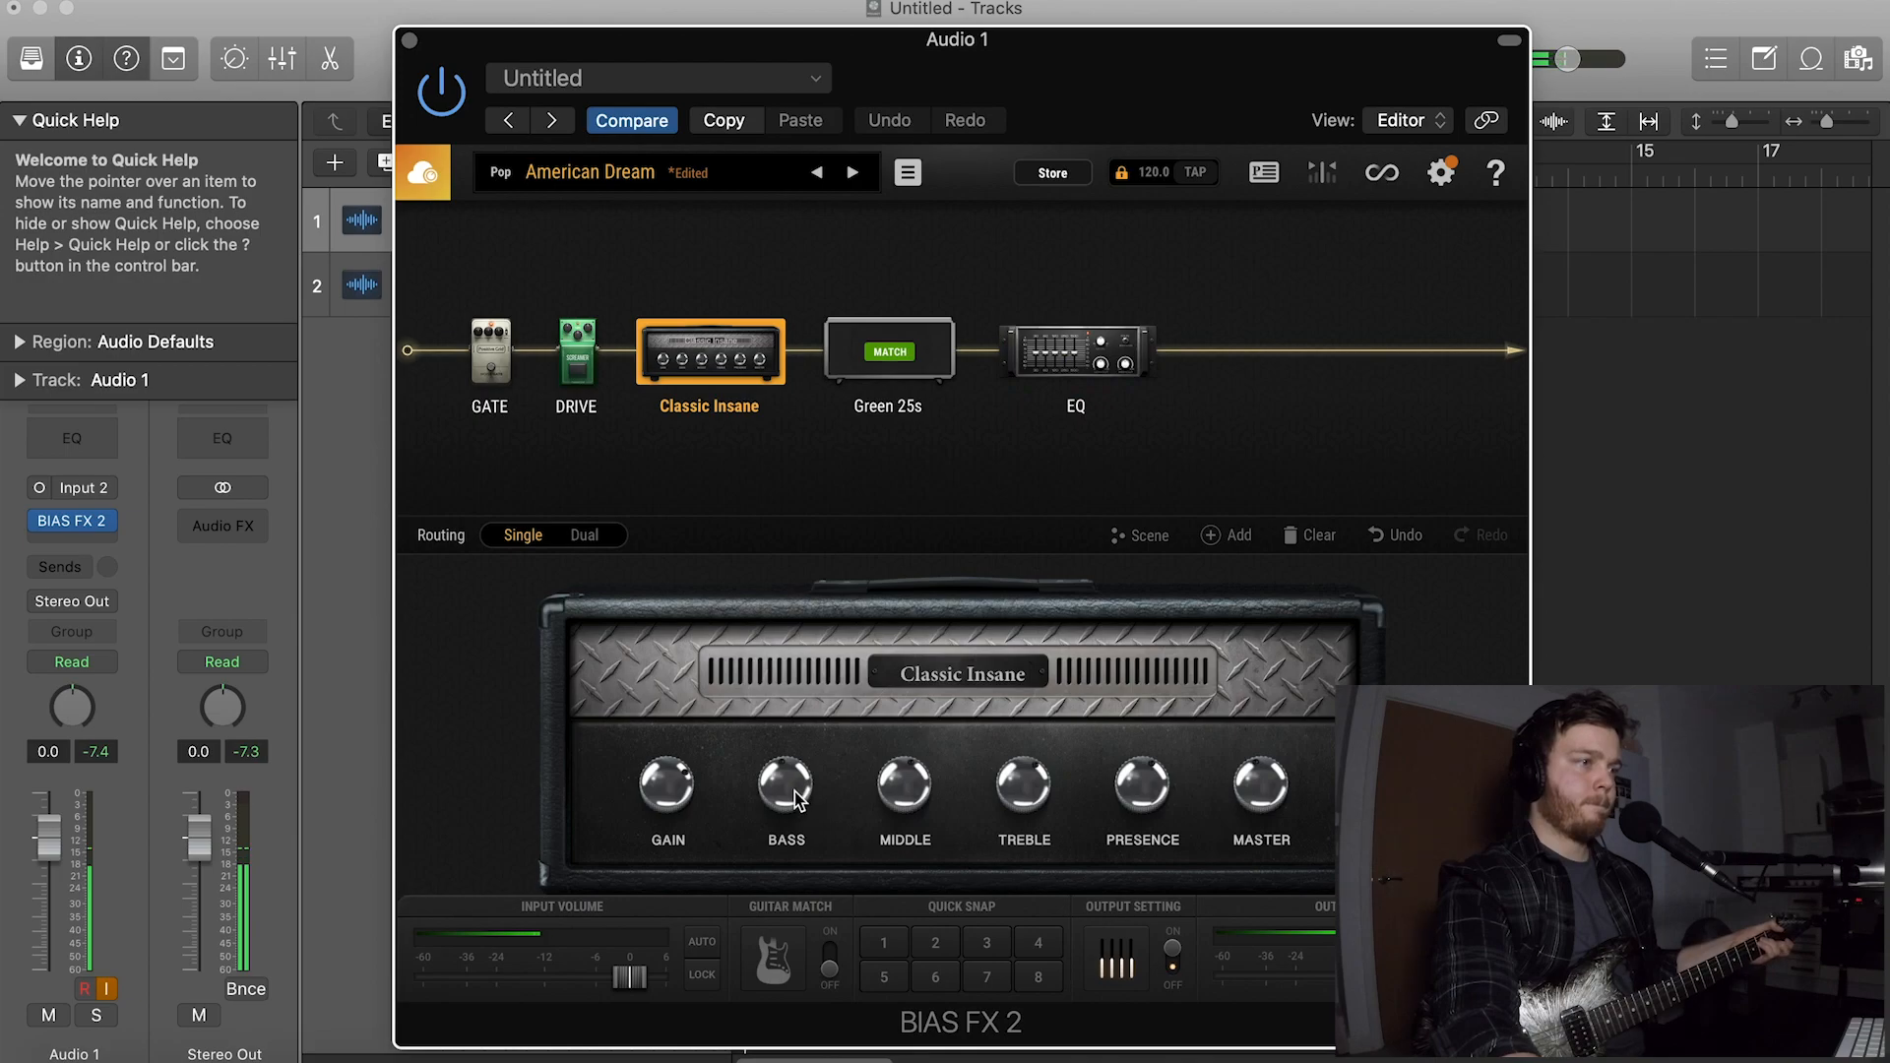
mouse_move(697, 372)
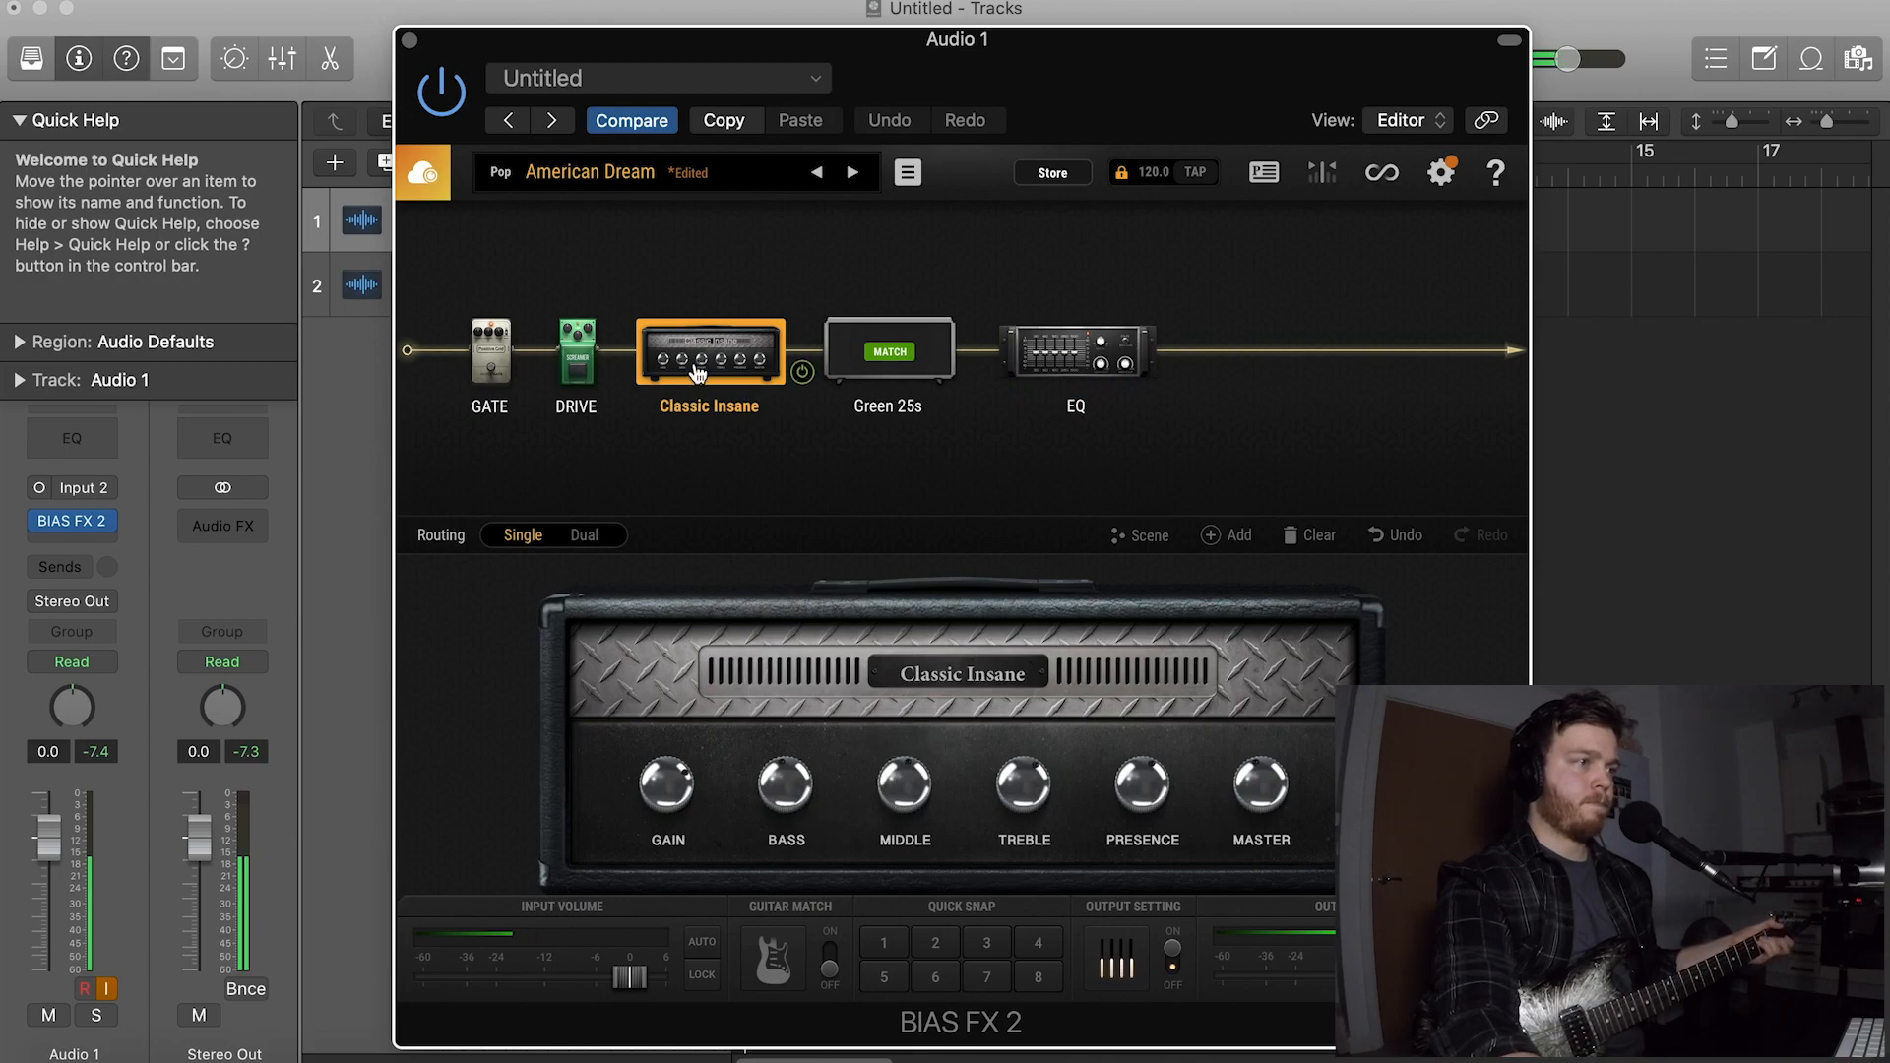
left_click(577, 354)
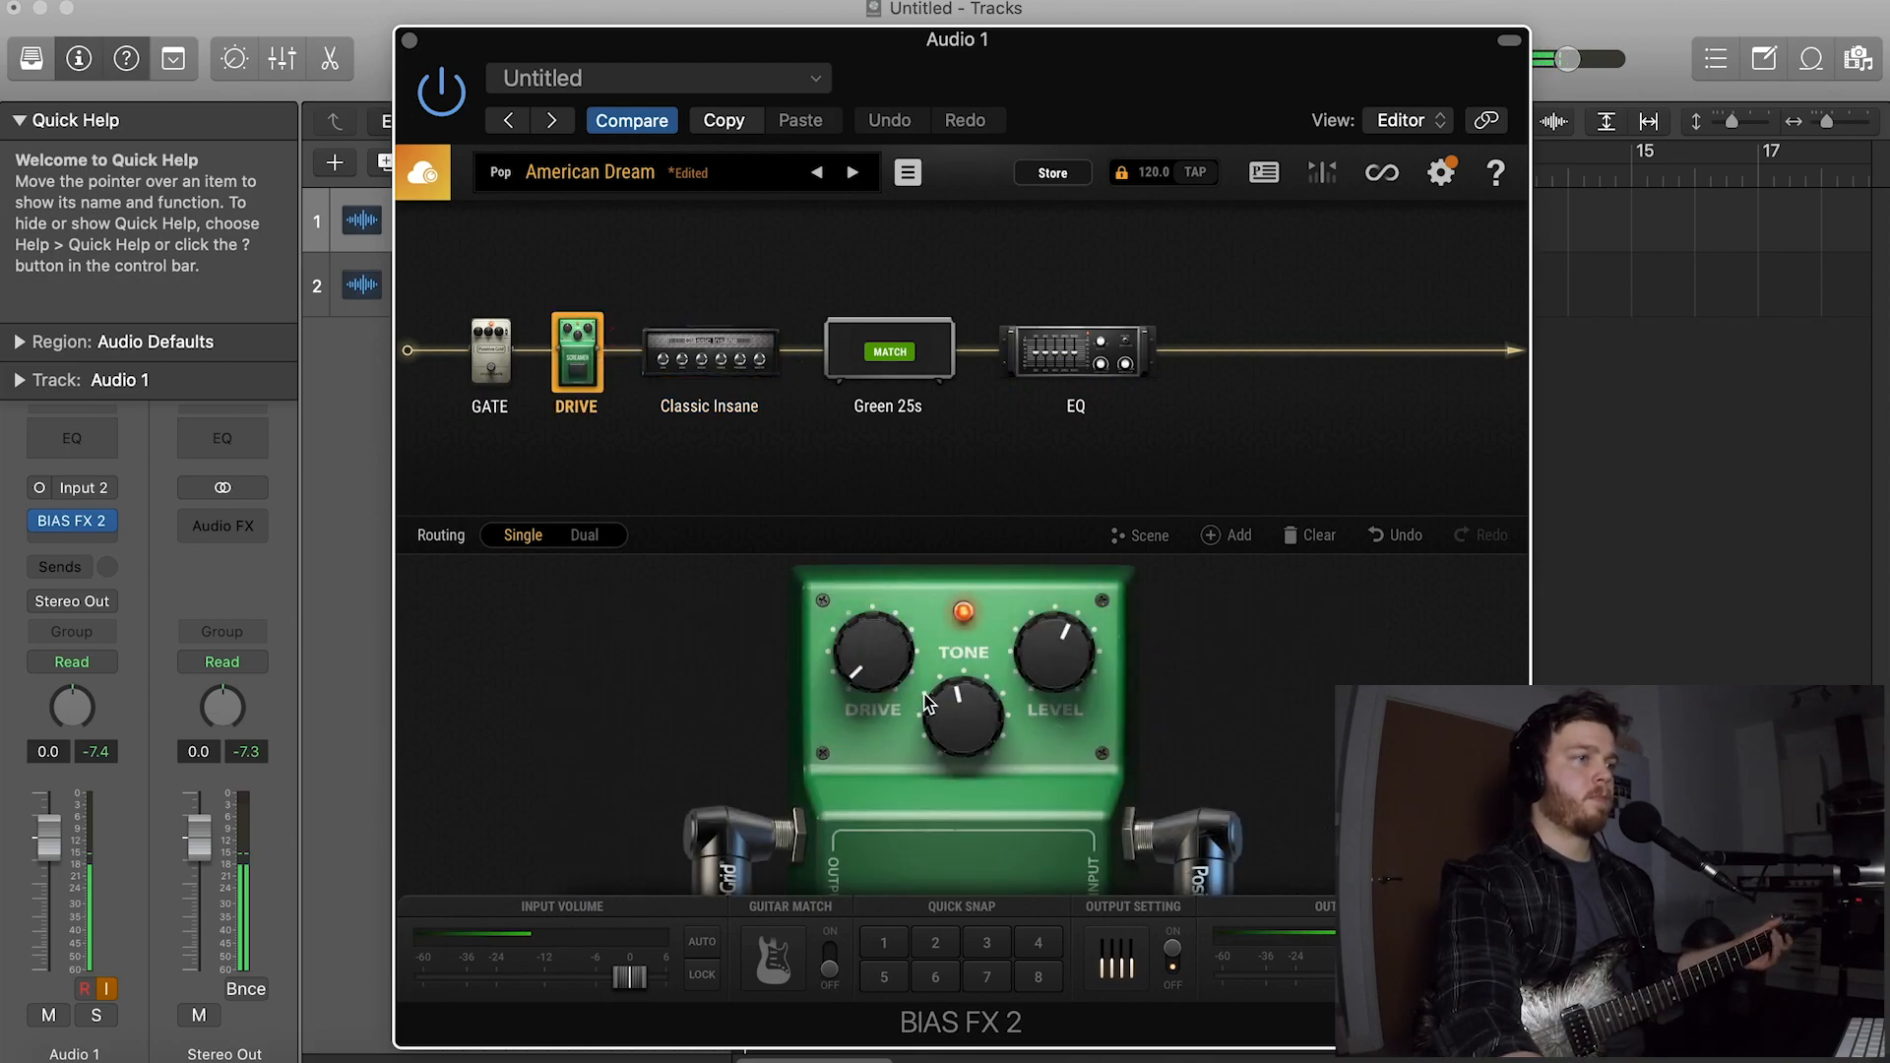
left_click_drag(970, 729, 969, 736)
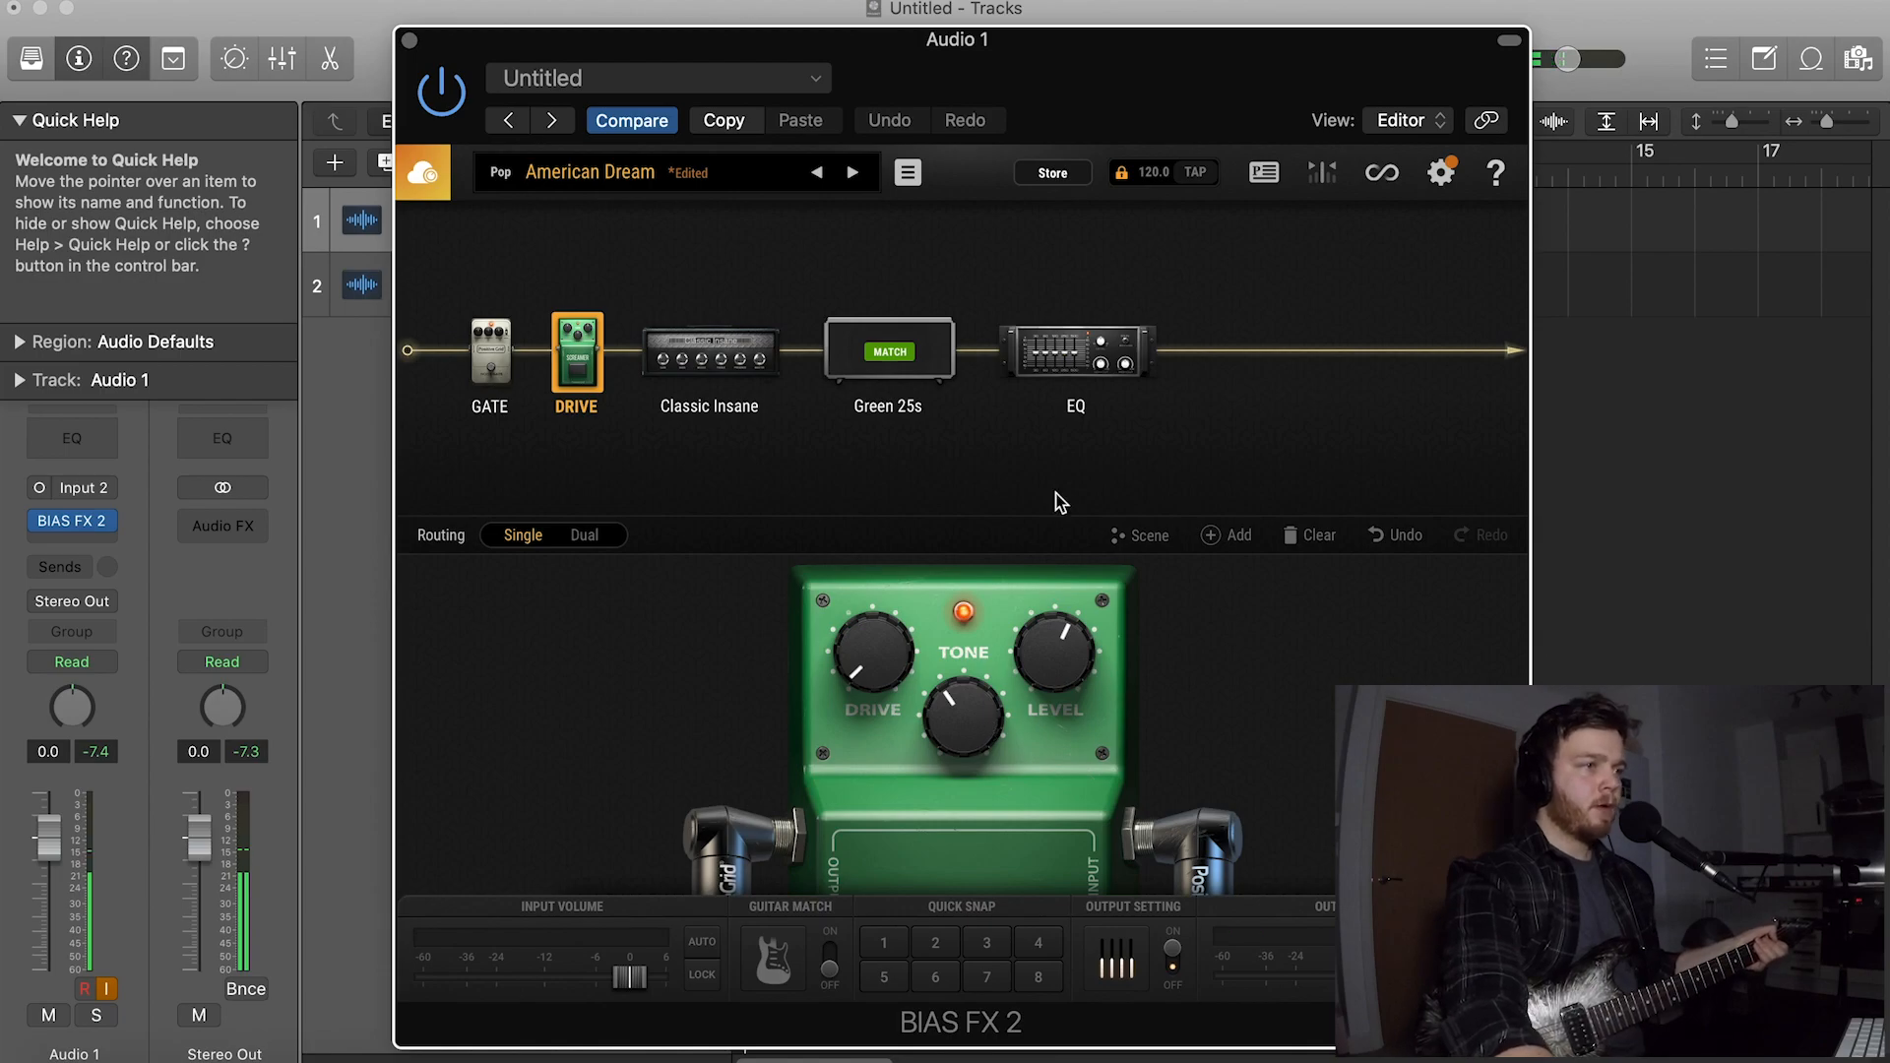
Try small changes to the EQ10's 120 Hz band and a slight 2K cut, leaving both bands flat
left_click(1076, 354)
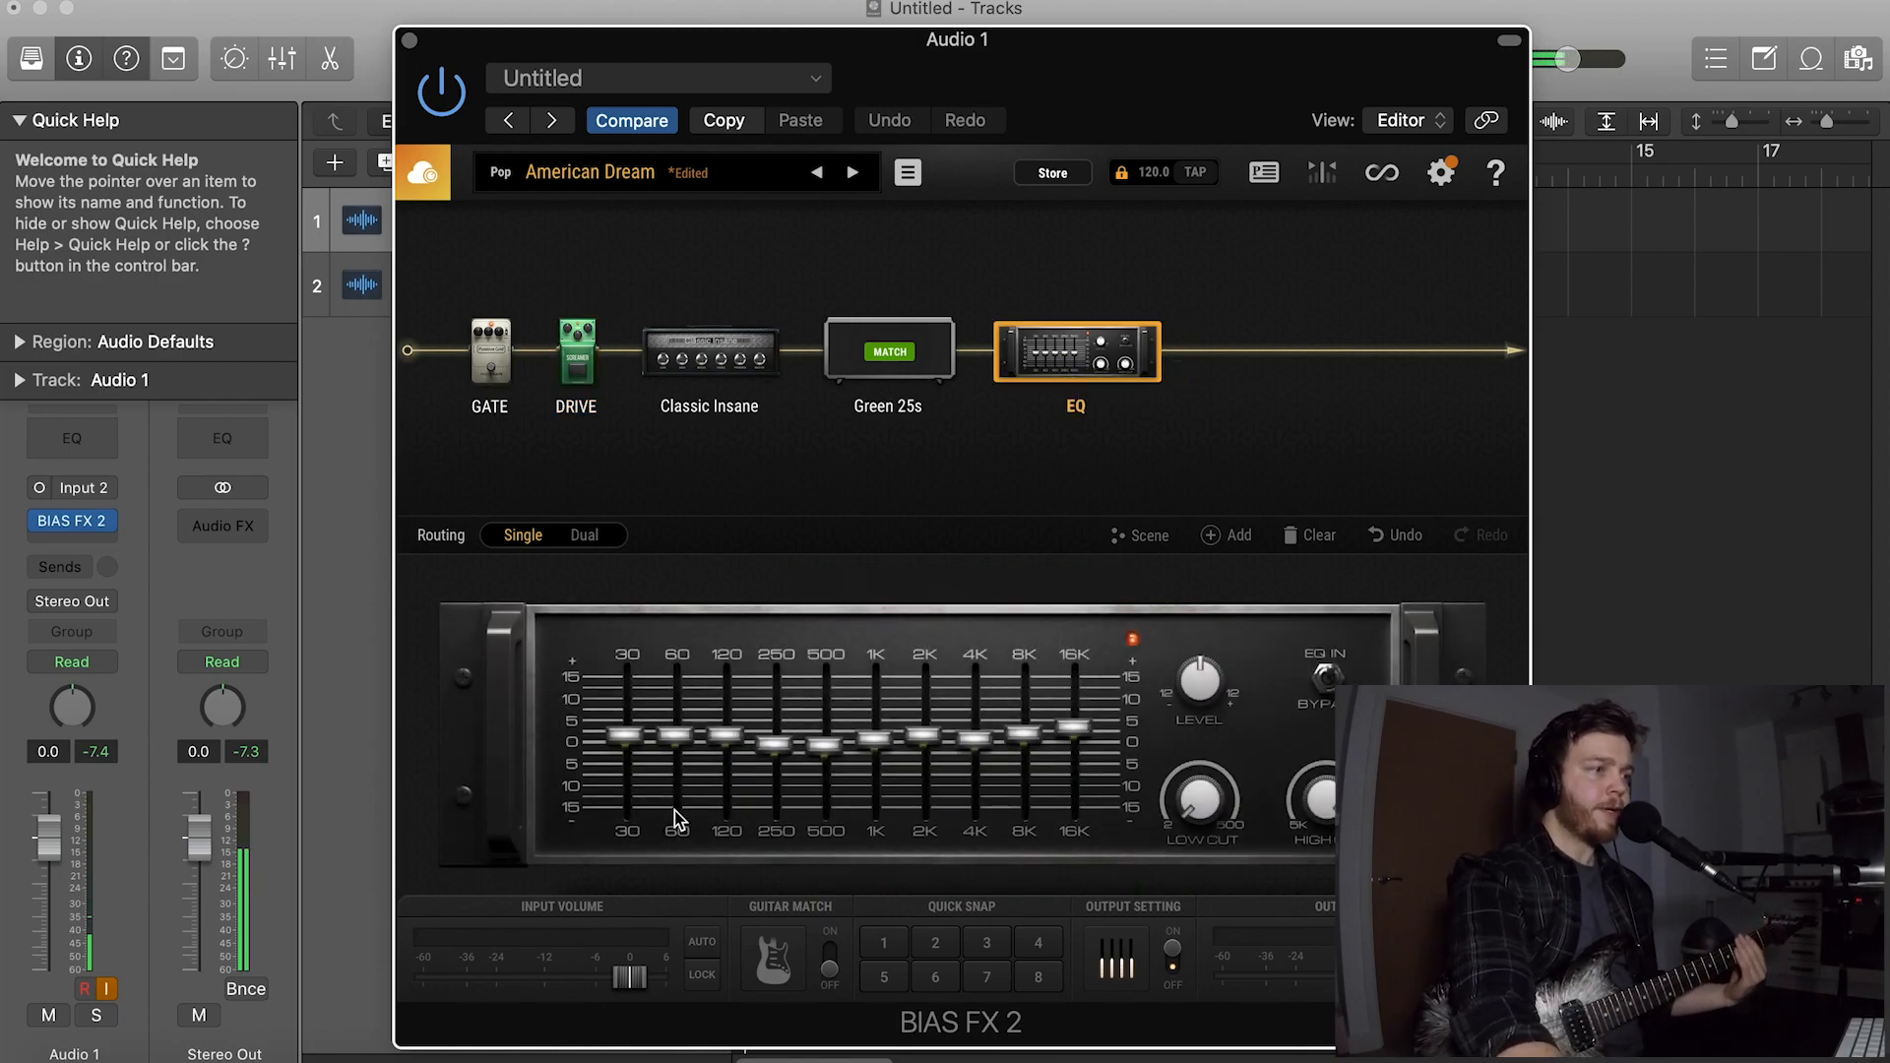
mouse_move(721, 746)
left_mouse_down()
mouse_move(726, 708)
mouse_move(725, 735)
left_mouse_up()
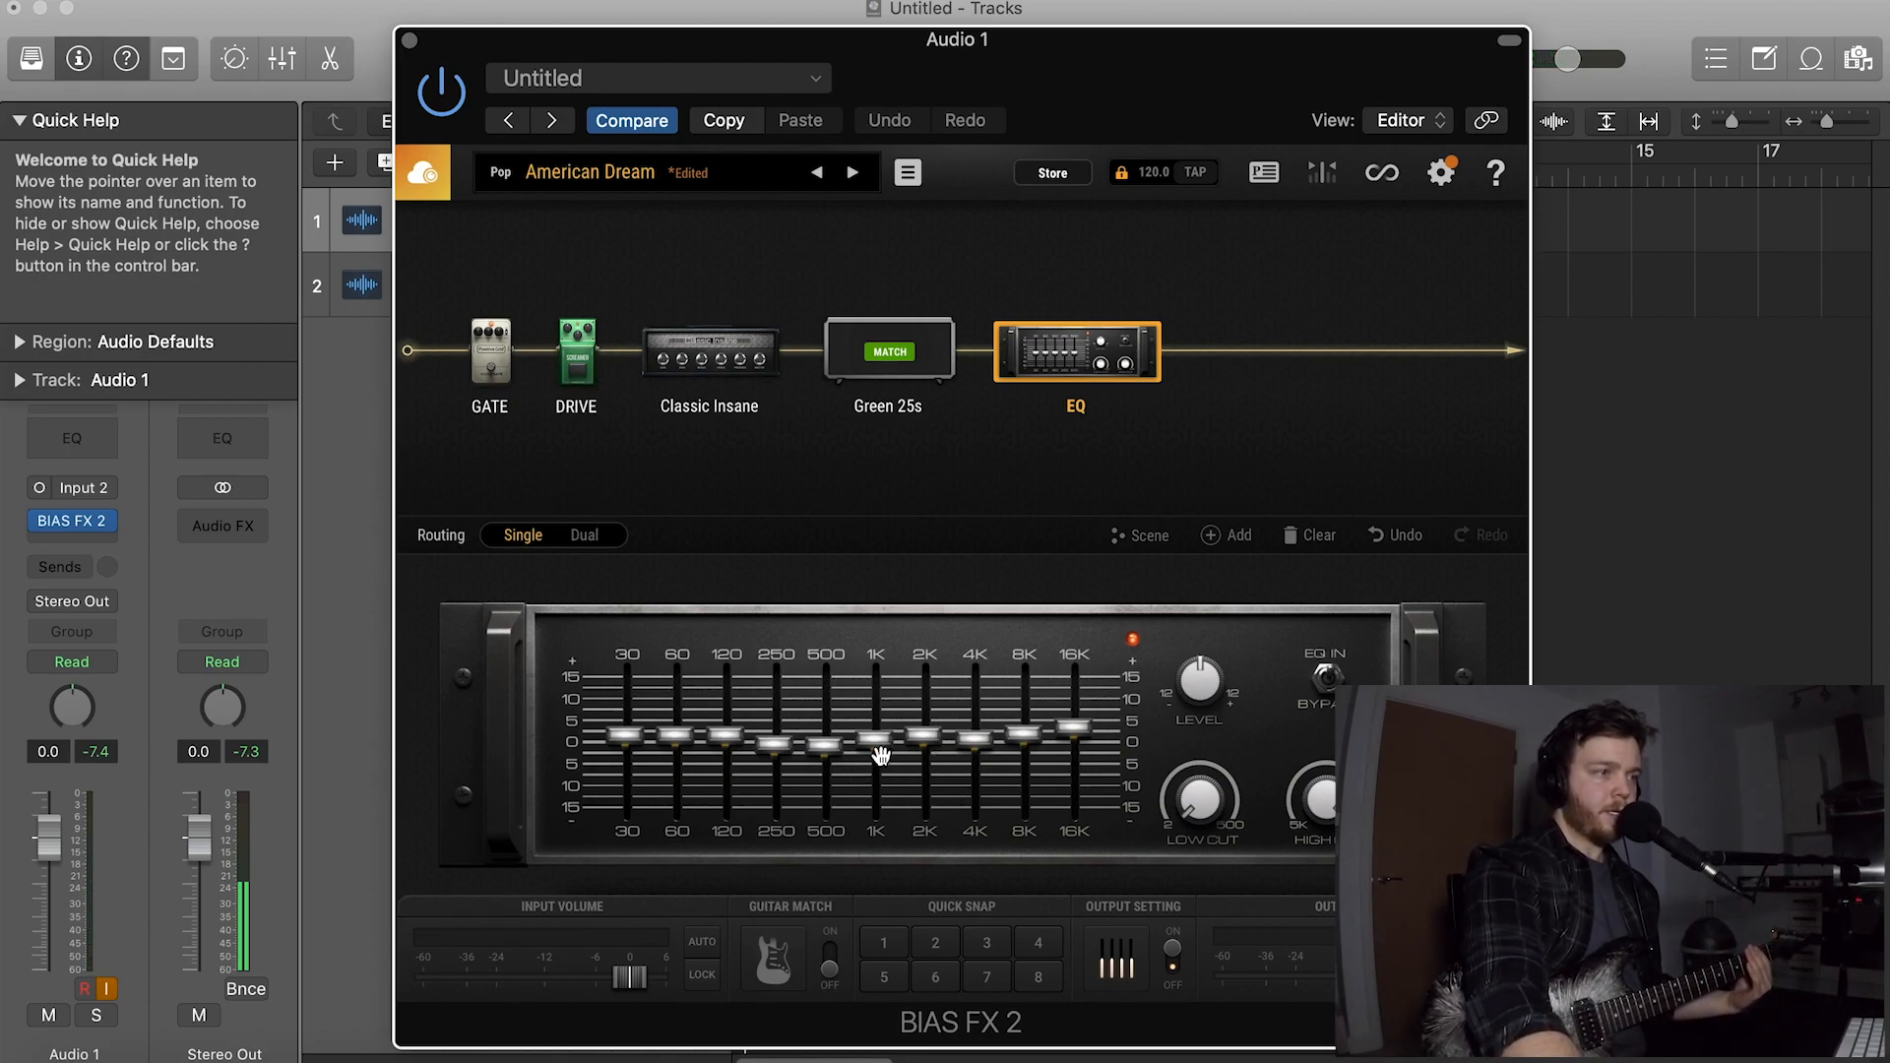
mouse_move(921, 747)
left_mouse_down()
mouse_move(920, 730)
mouse_move(937, 762)
left_mouse_up()
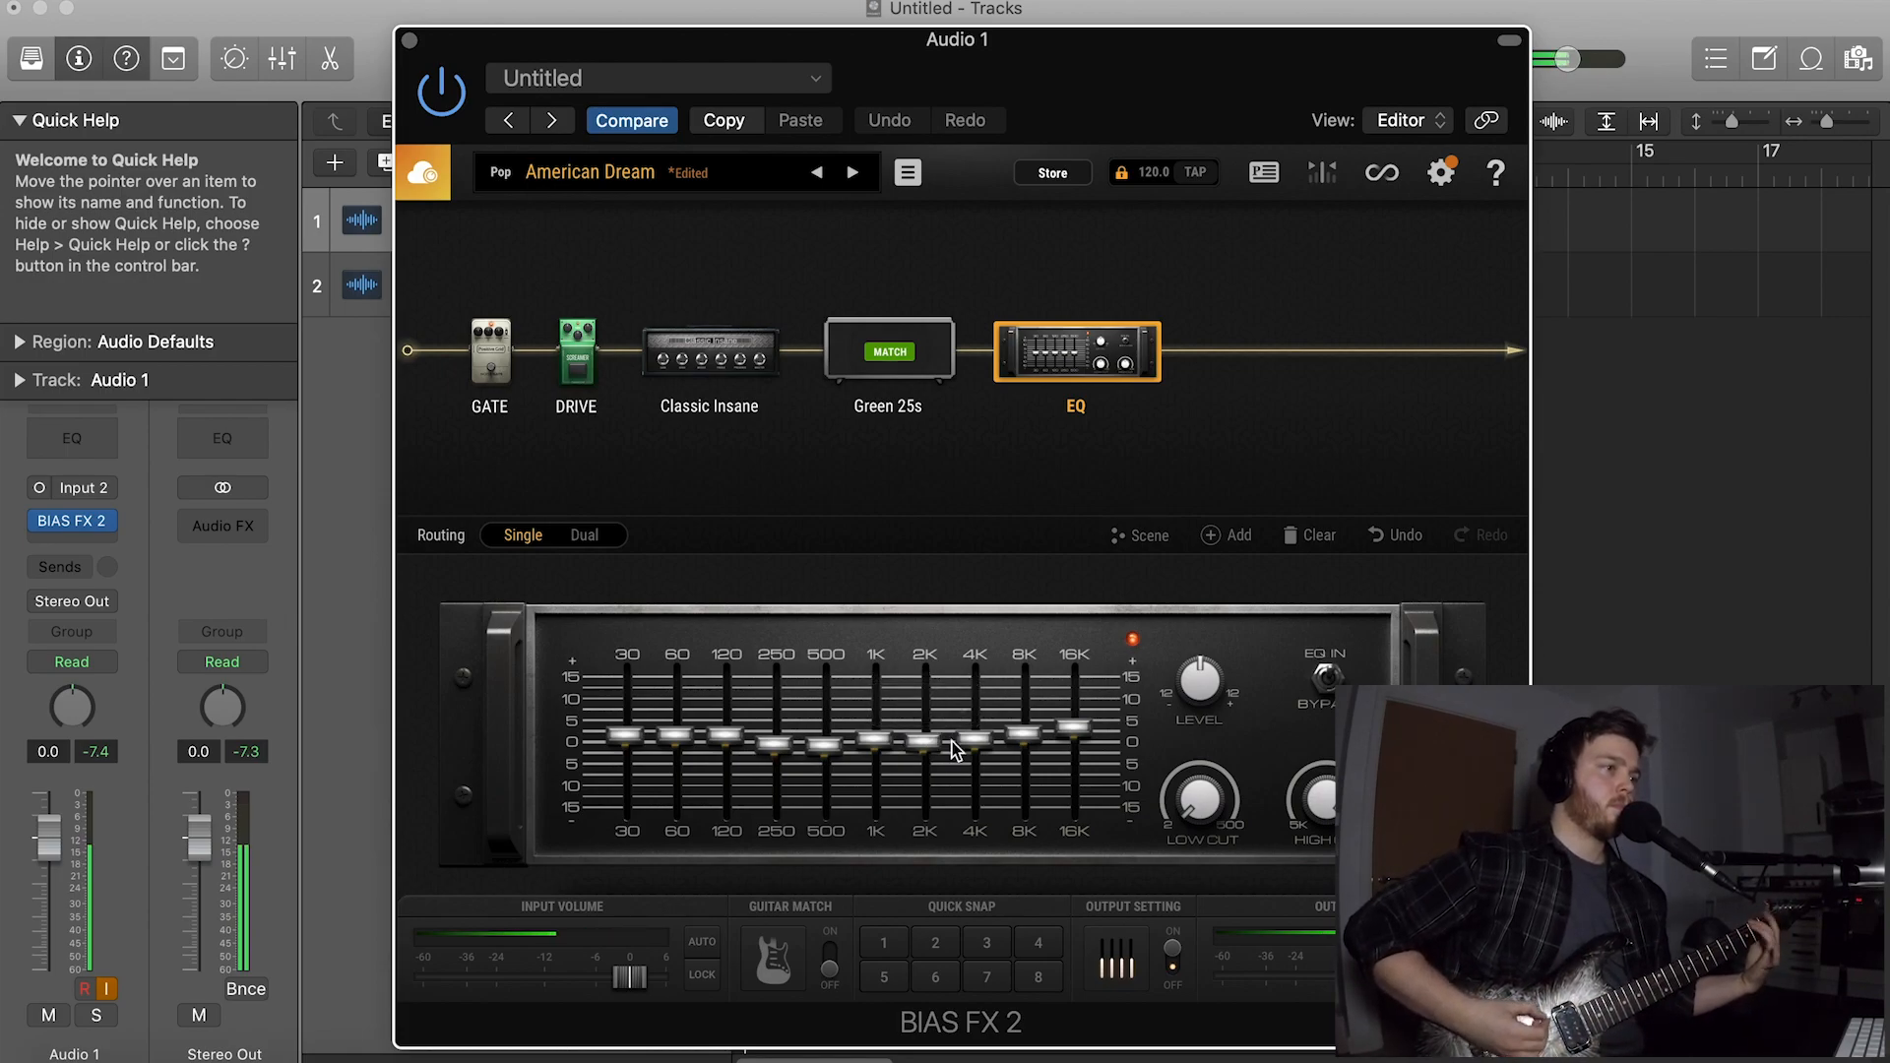
left_click_drag(941, 741, 935, 733)
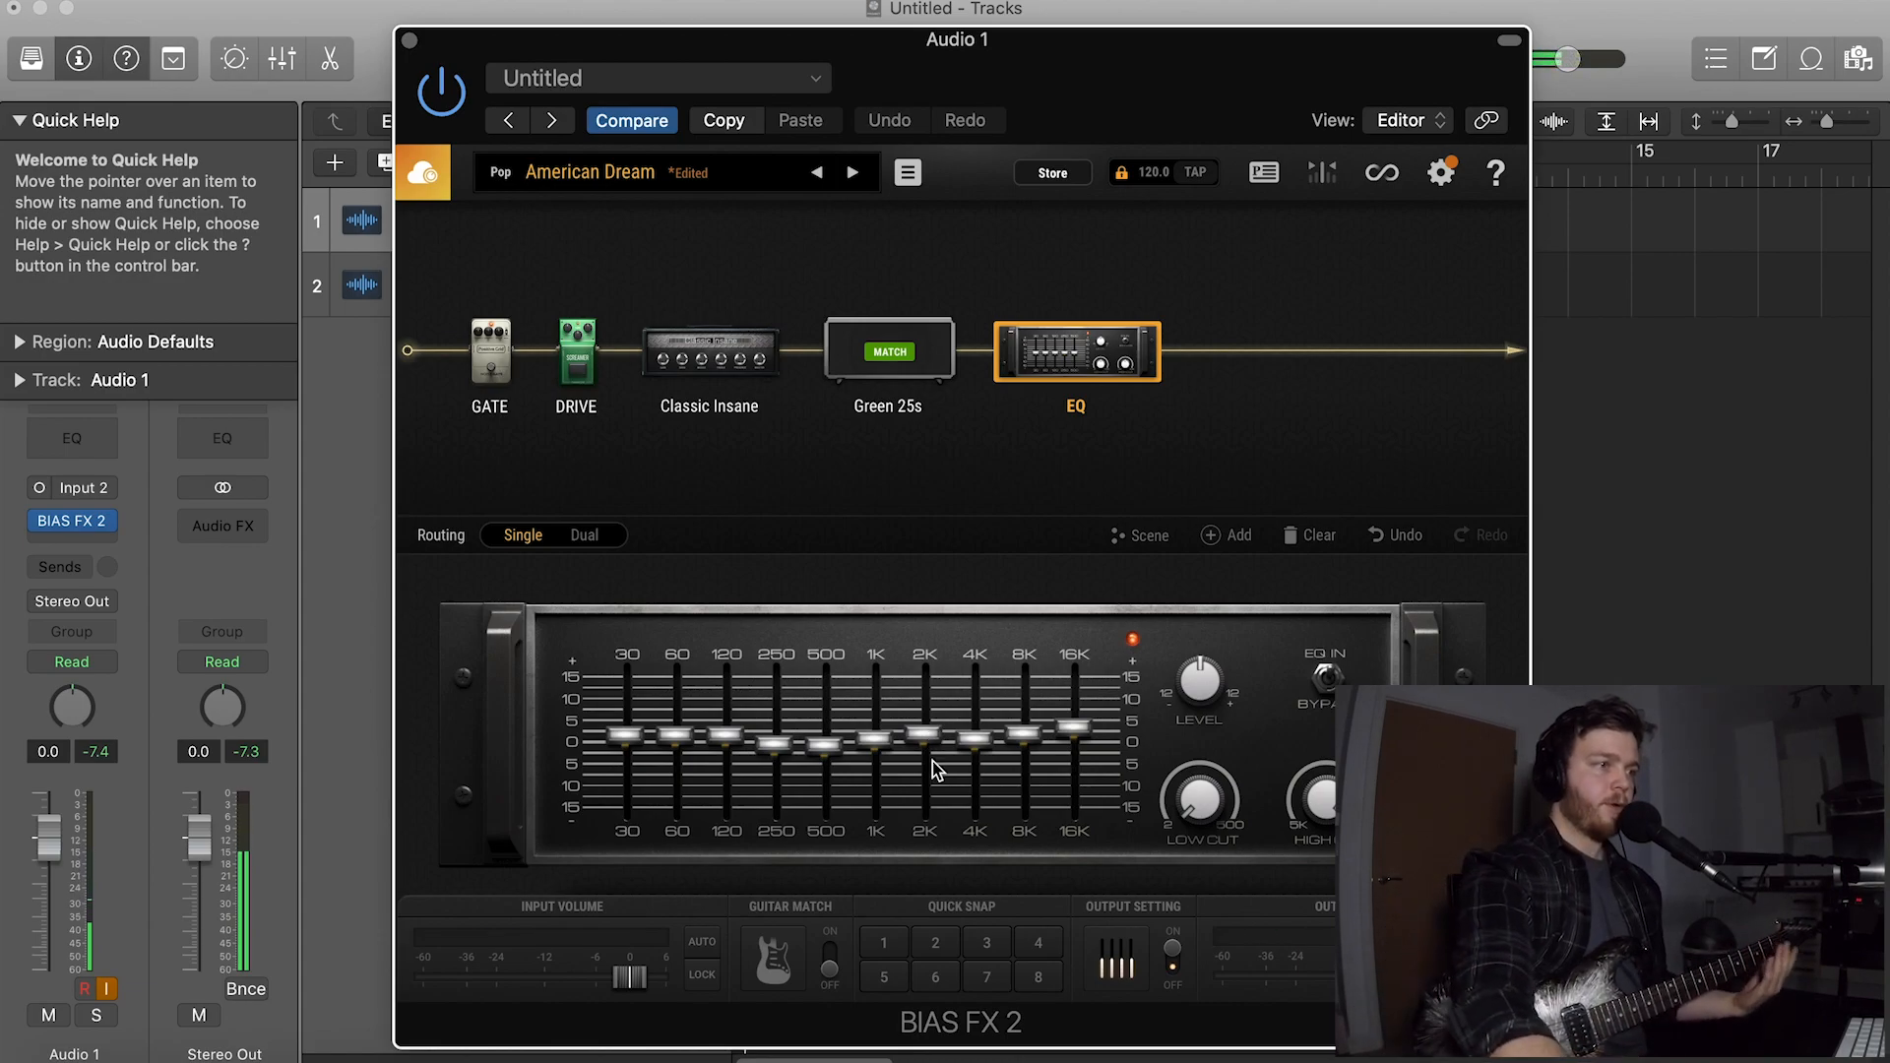
Switch to Spotify, rewind "Silvera" to near its beginning, play it against the guitar tone and pause it
key("super+Tab")
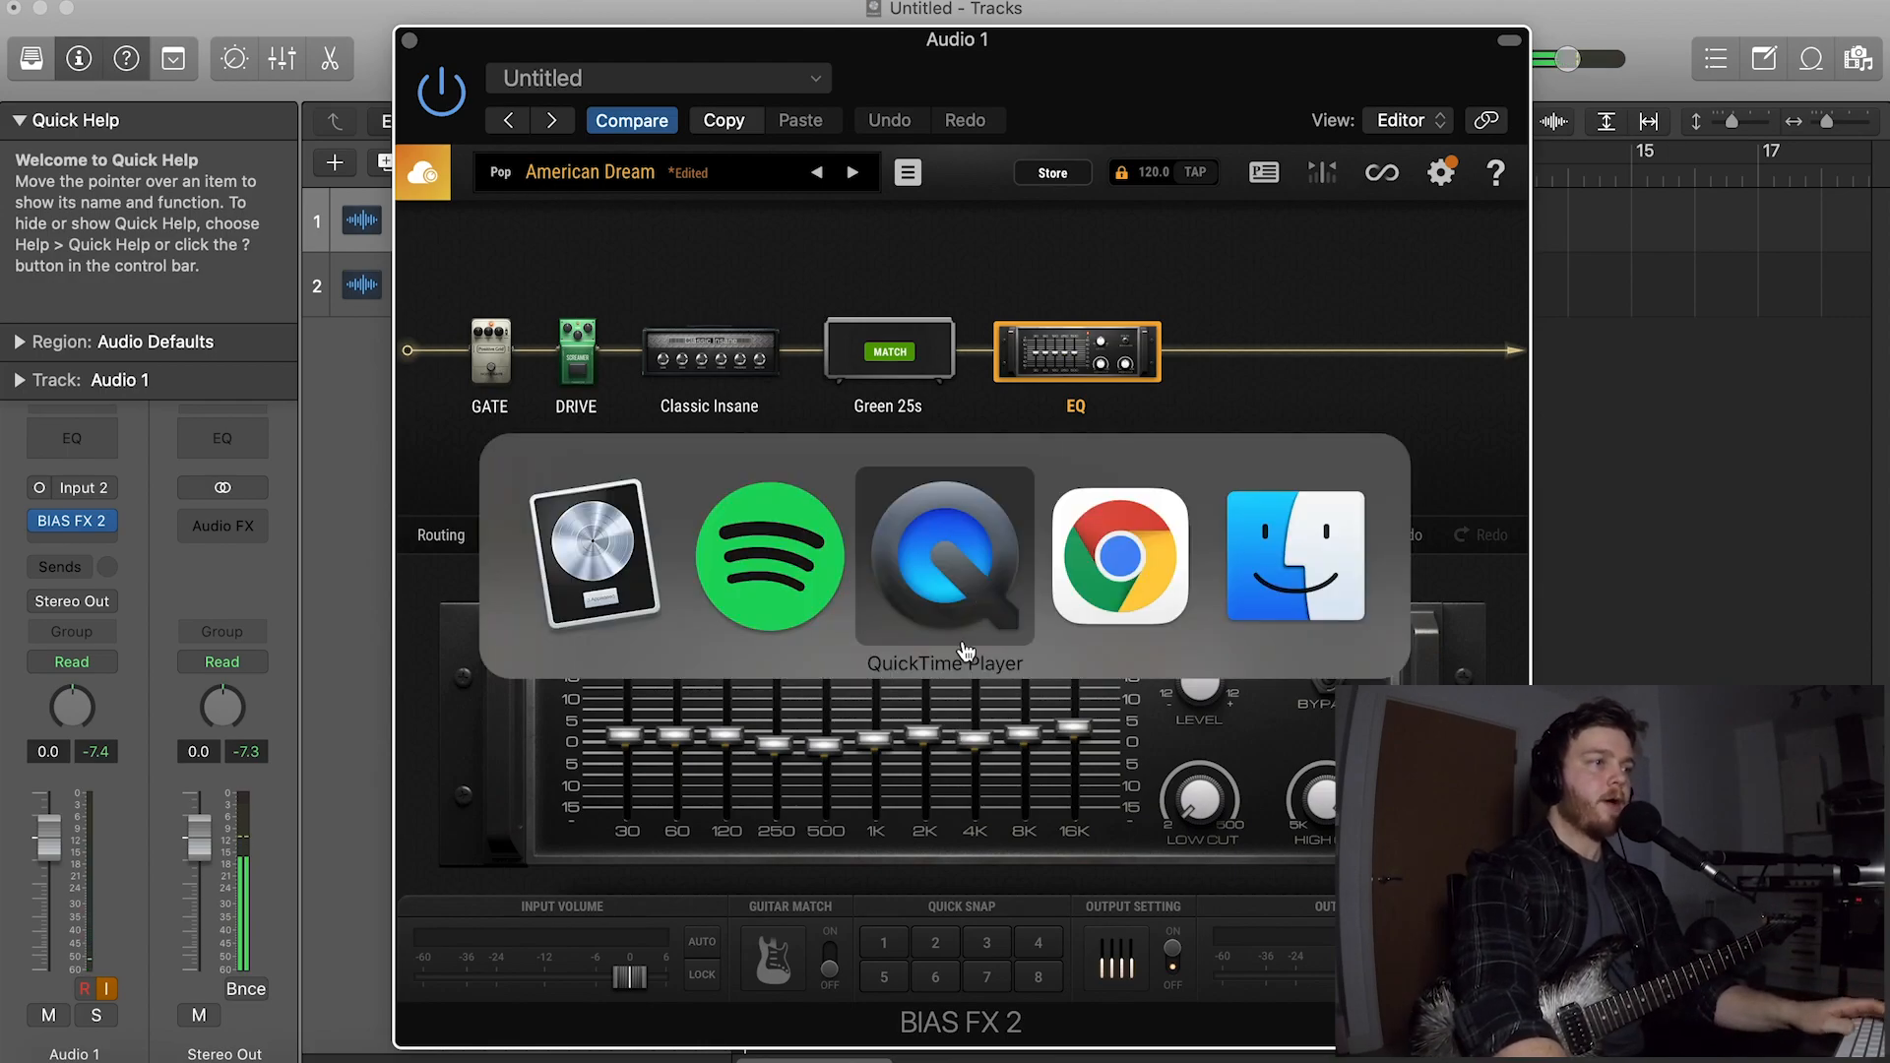
left_click_drag(697, 1042, 568, 1041)
key("space")
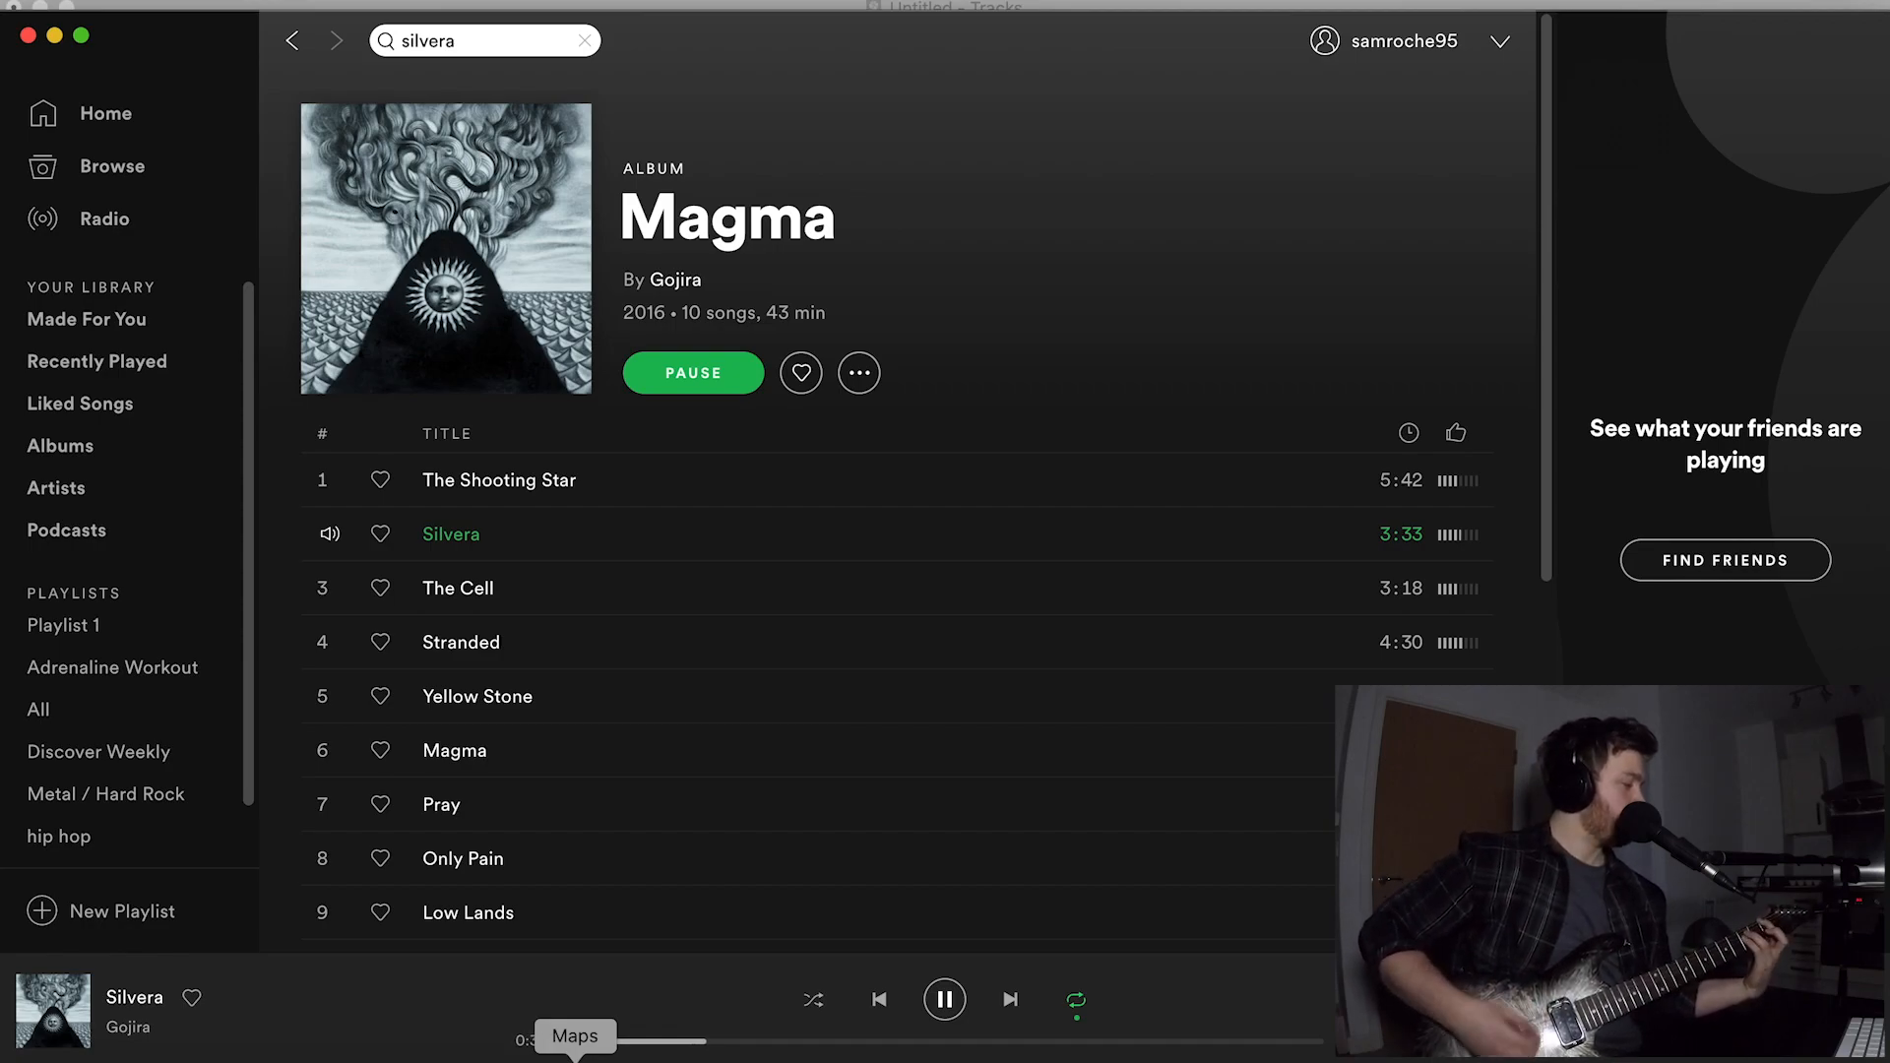
key("space")
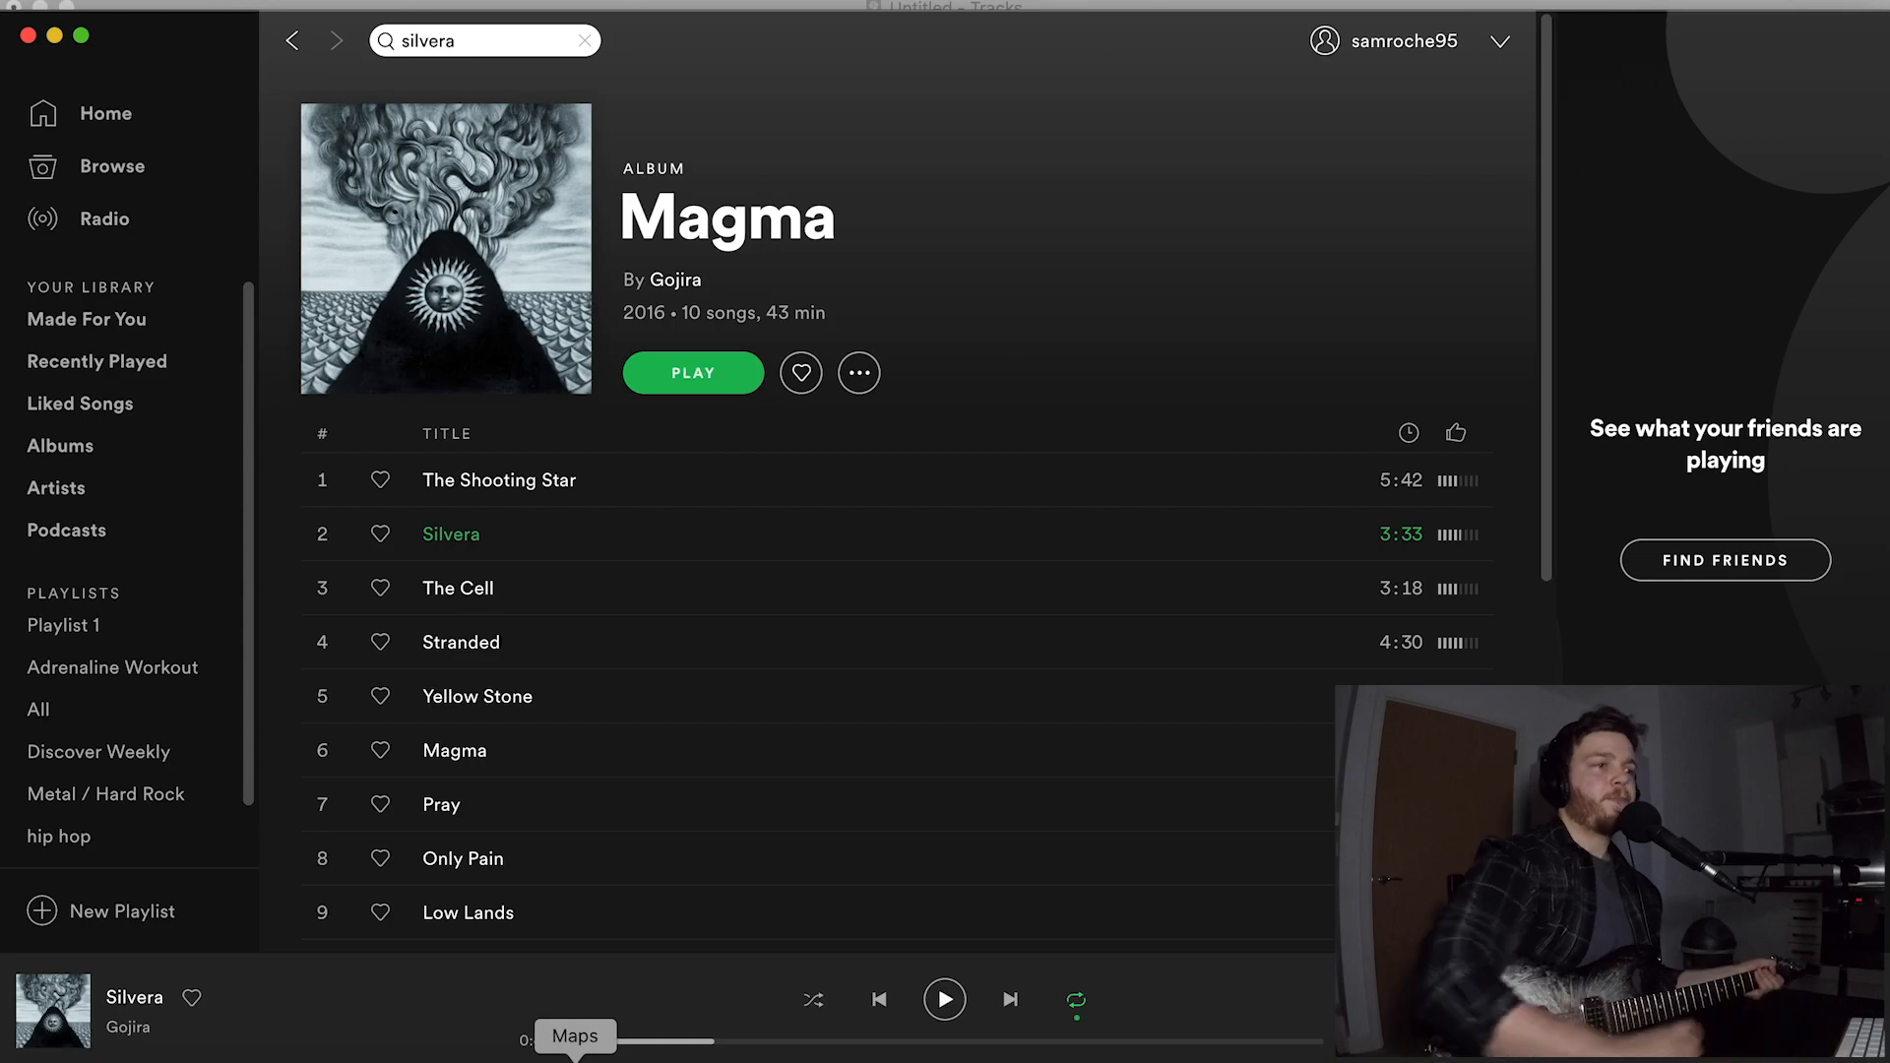